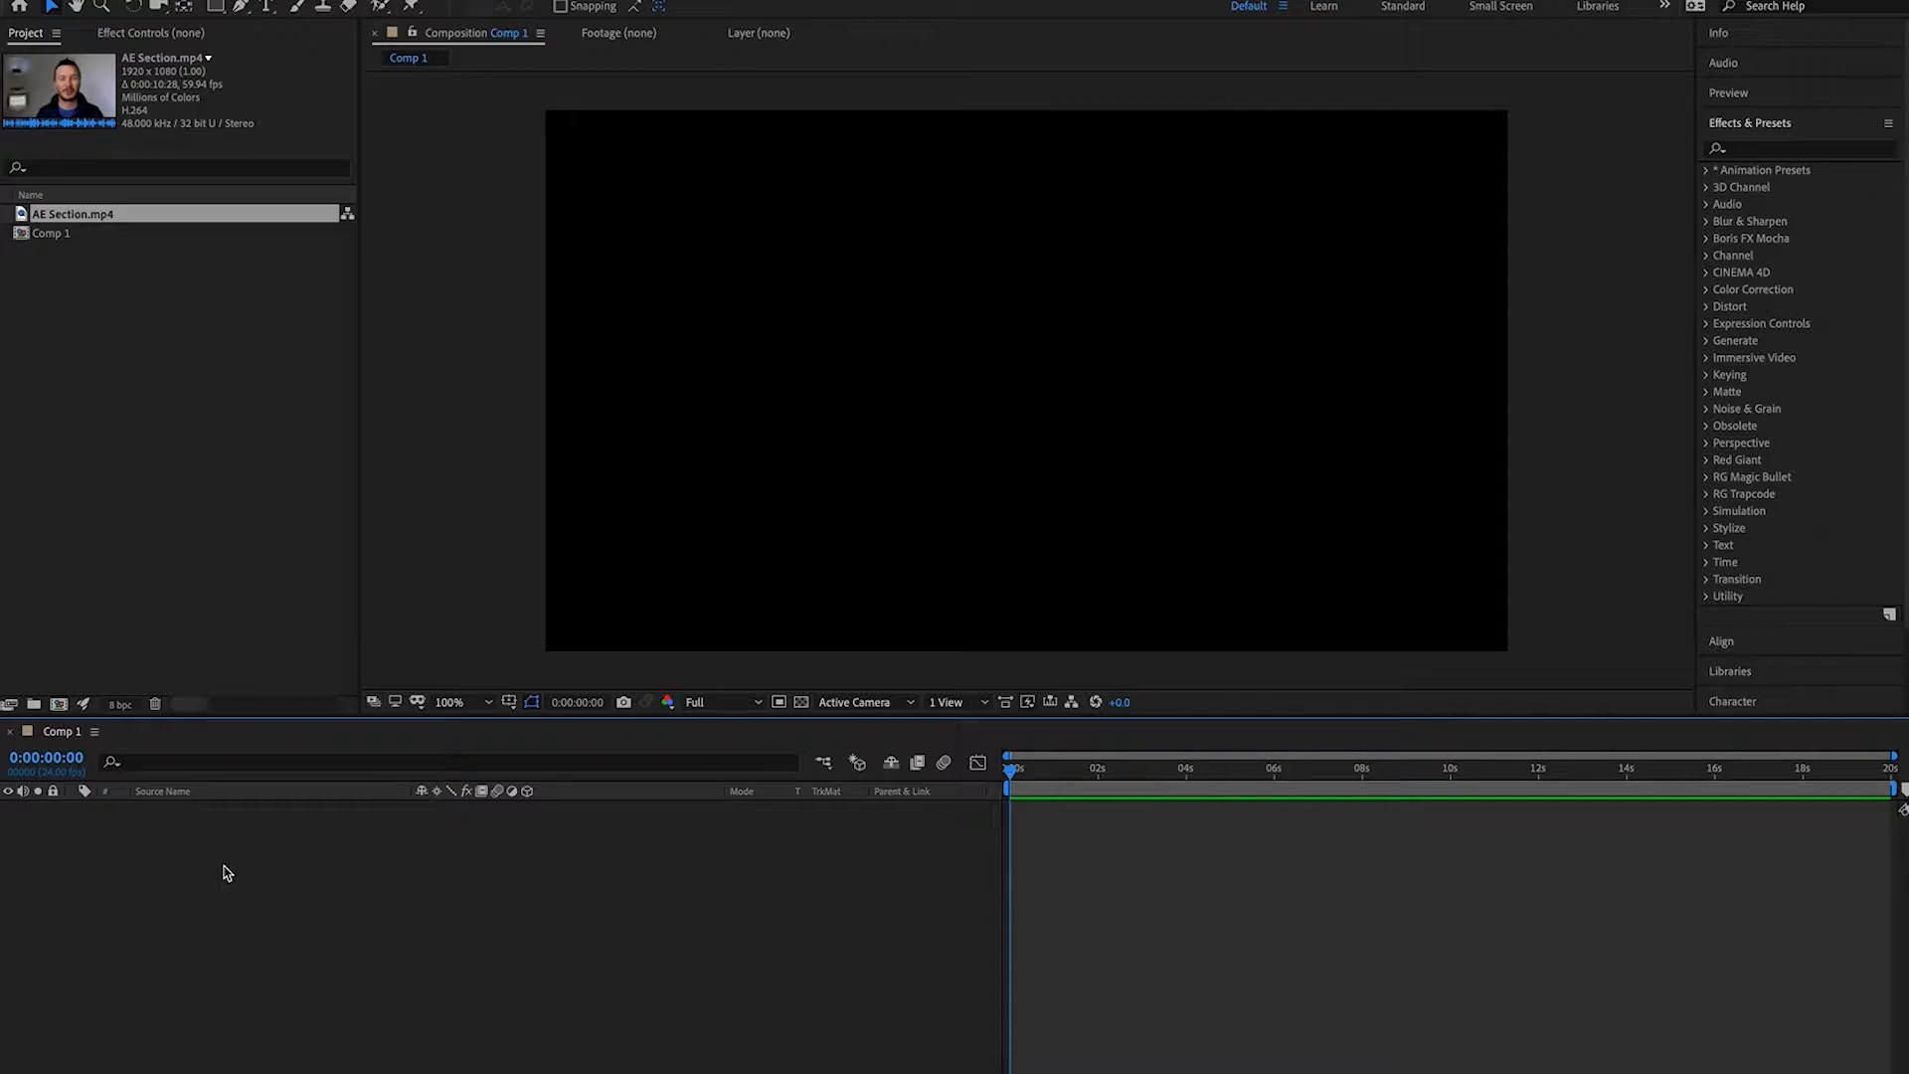
Create a black solid layer at the composition's size, 1920 by 1080 px, with the default name
right_click(222, 873)
mouse_move(299, 881)
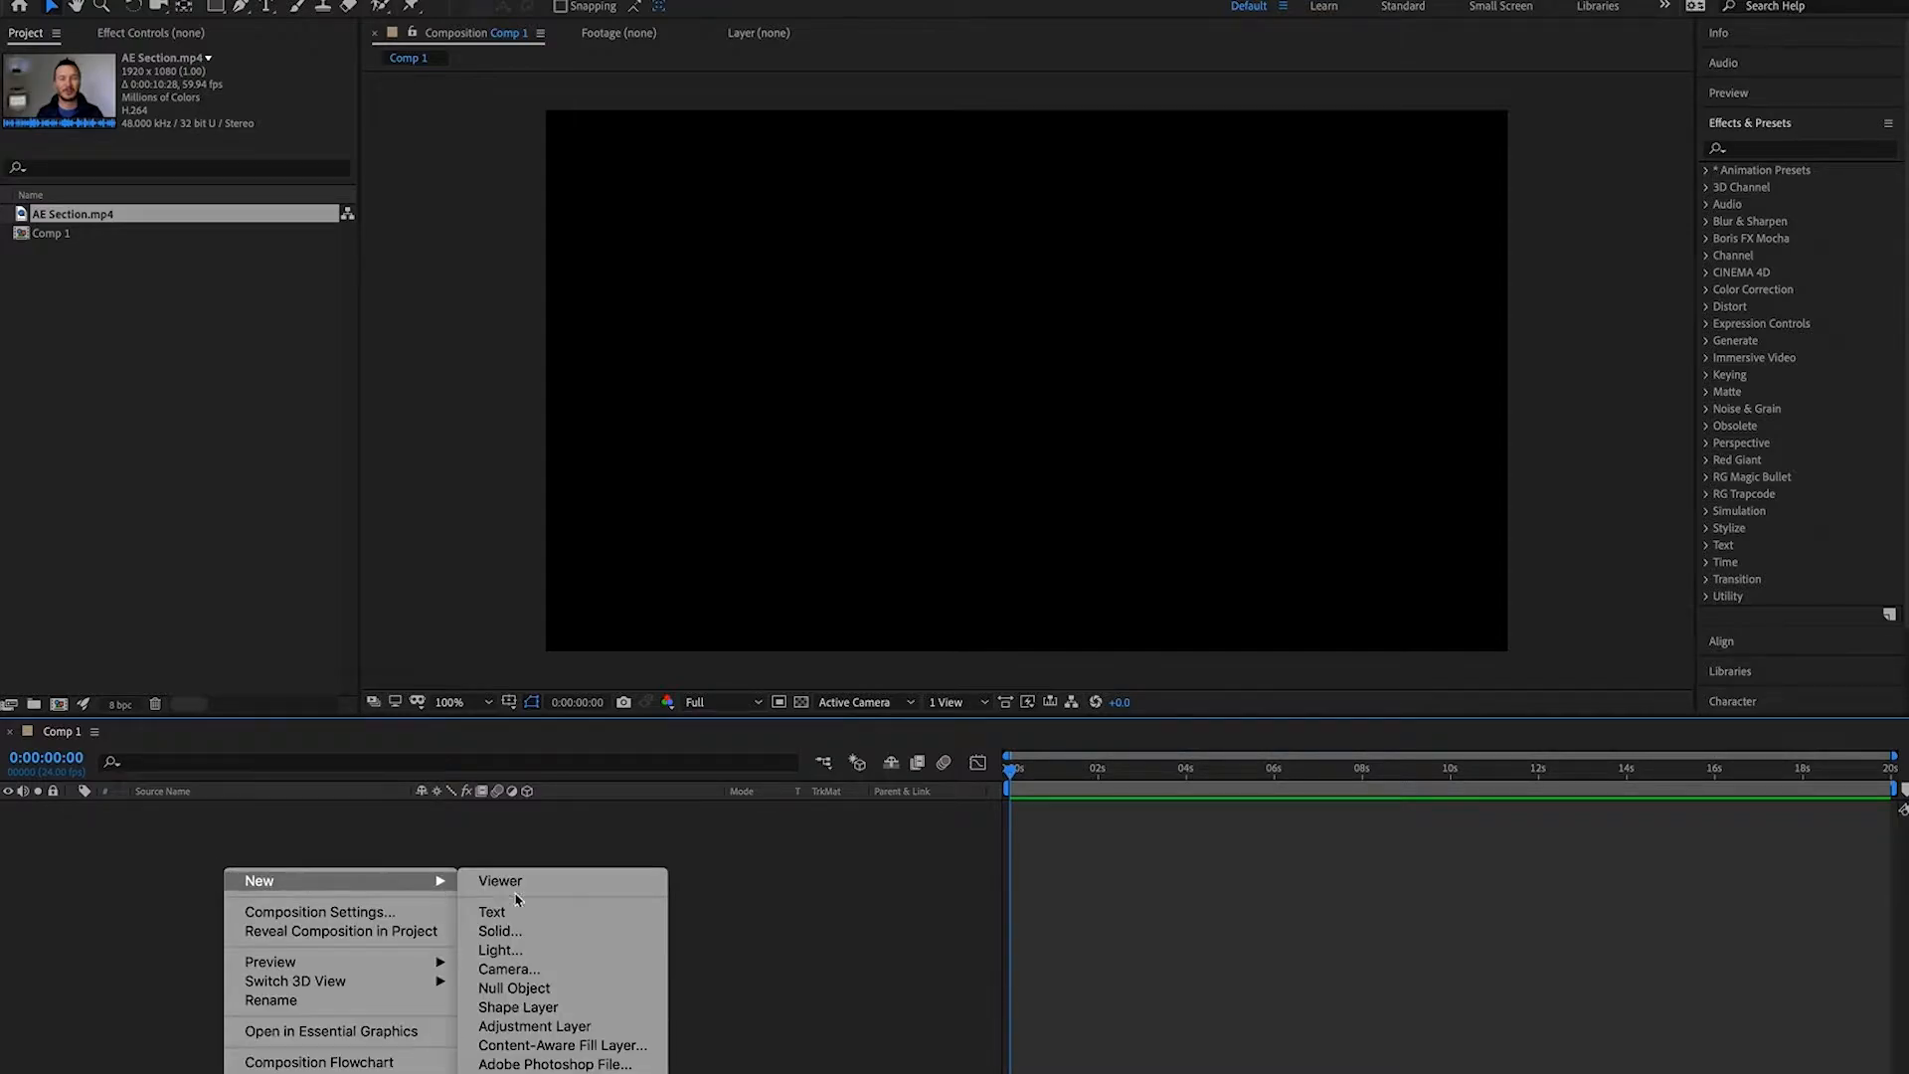
left_click(545, 935)
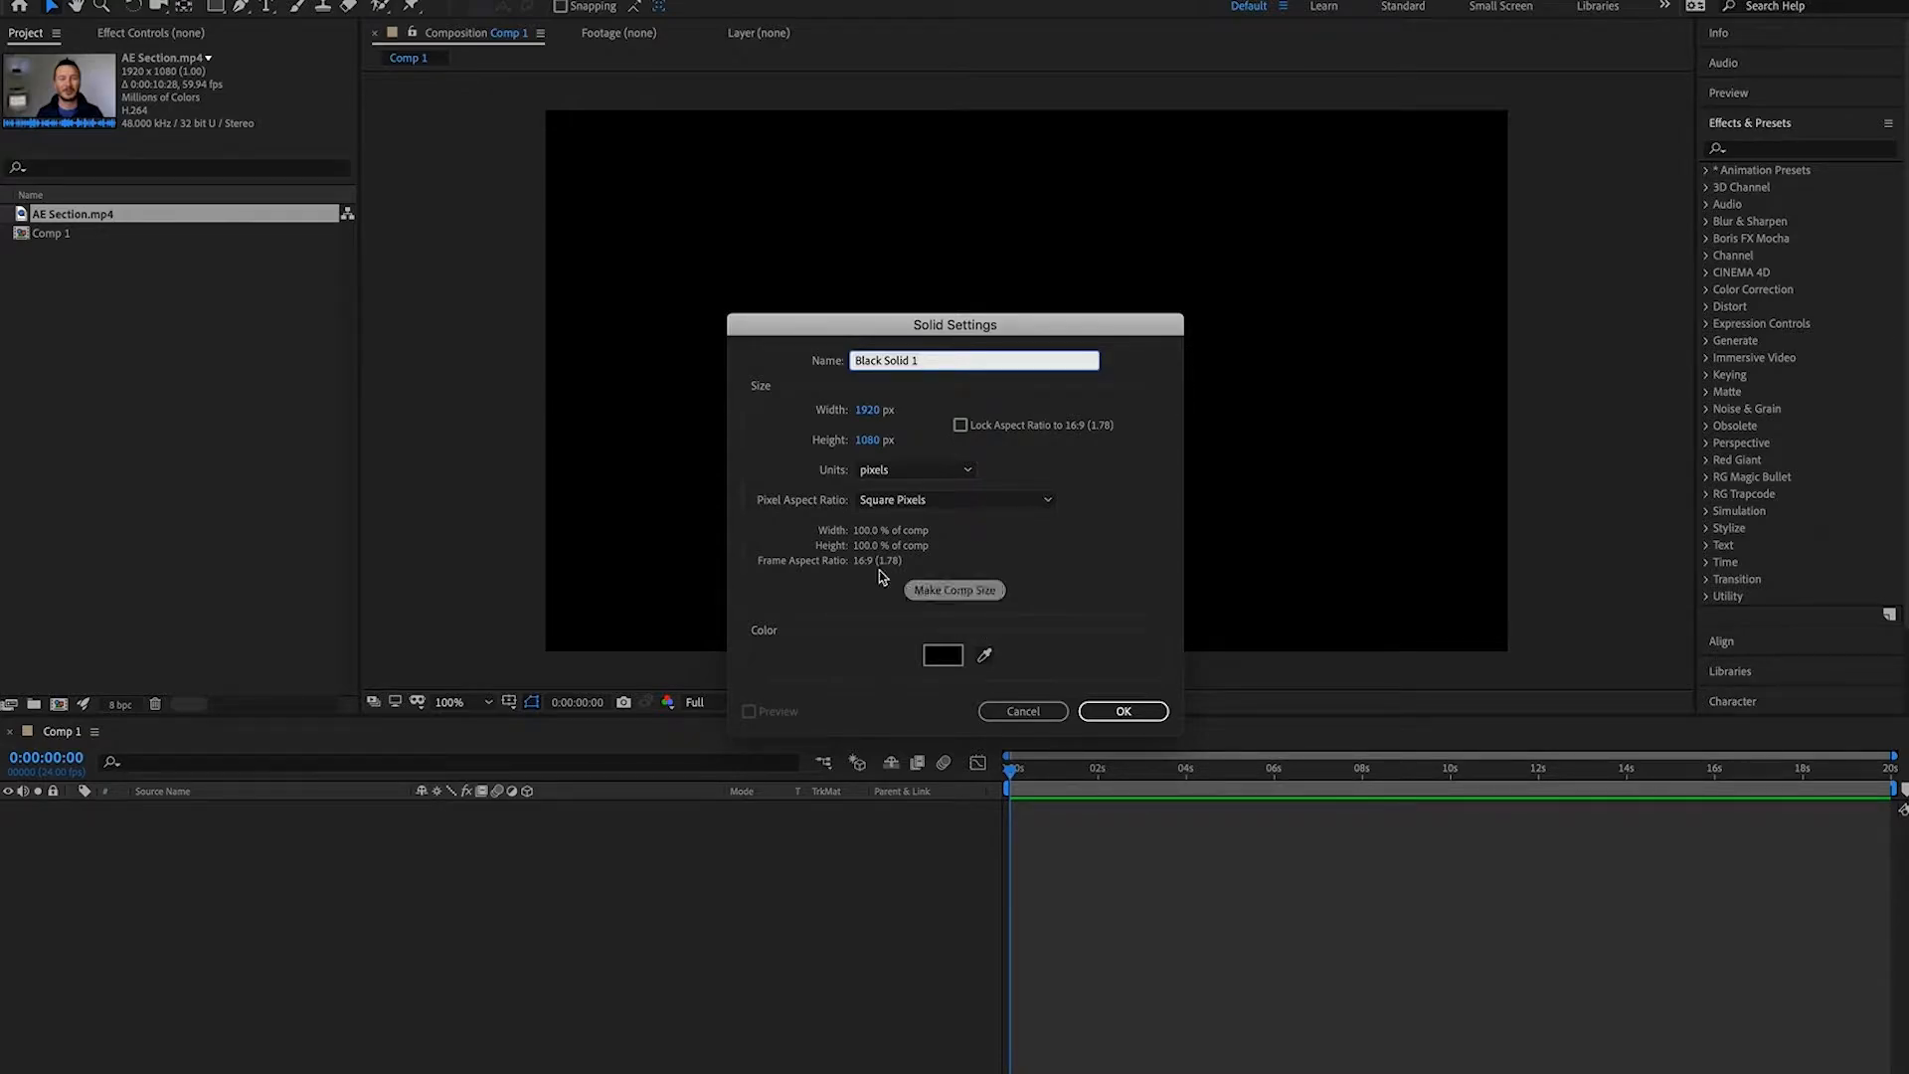
left_click(1122, 713)
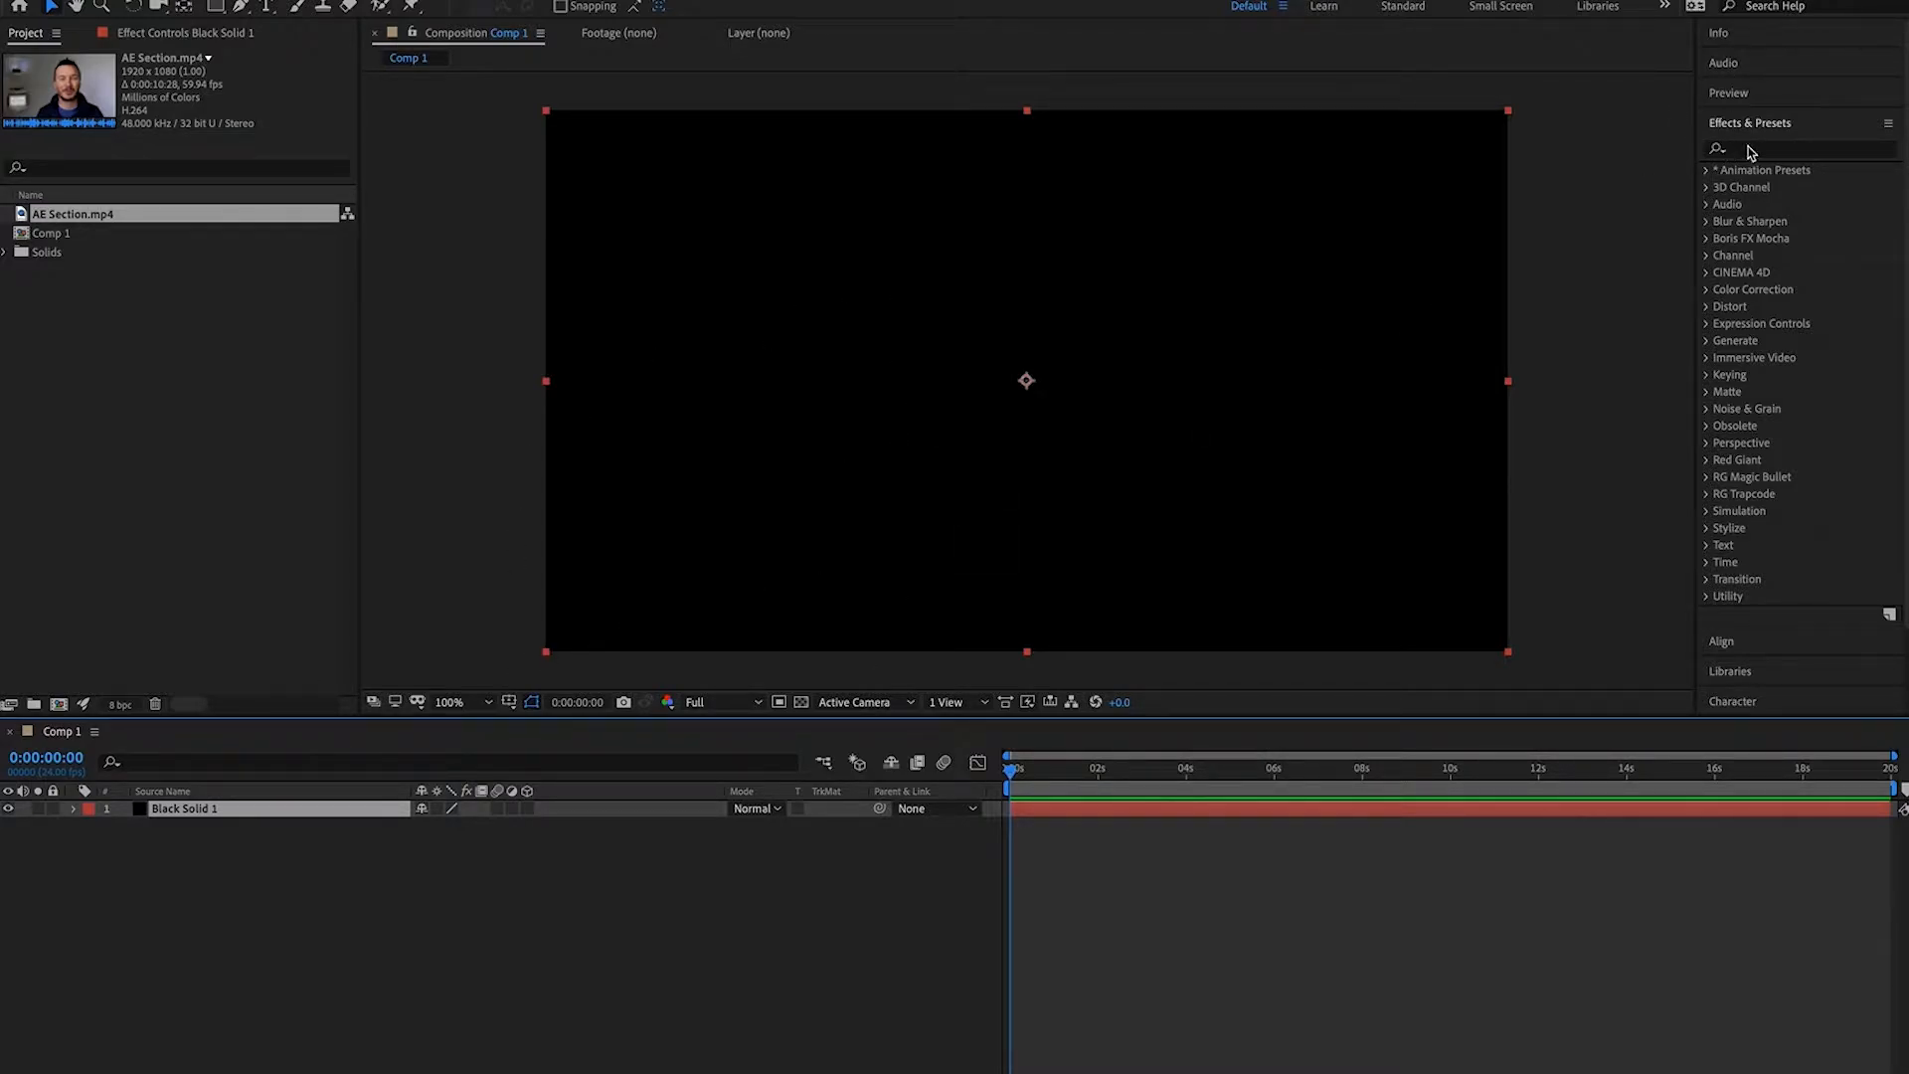
Find the Audio Spectrum effect and apply it to the black solid
left_click(1785, 149)
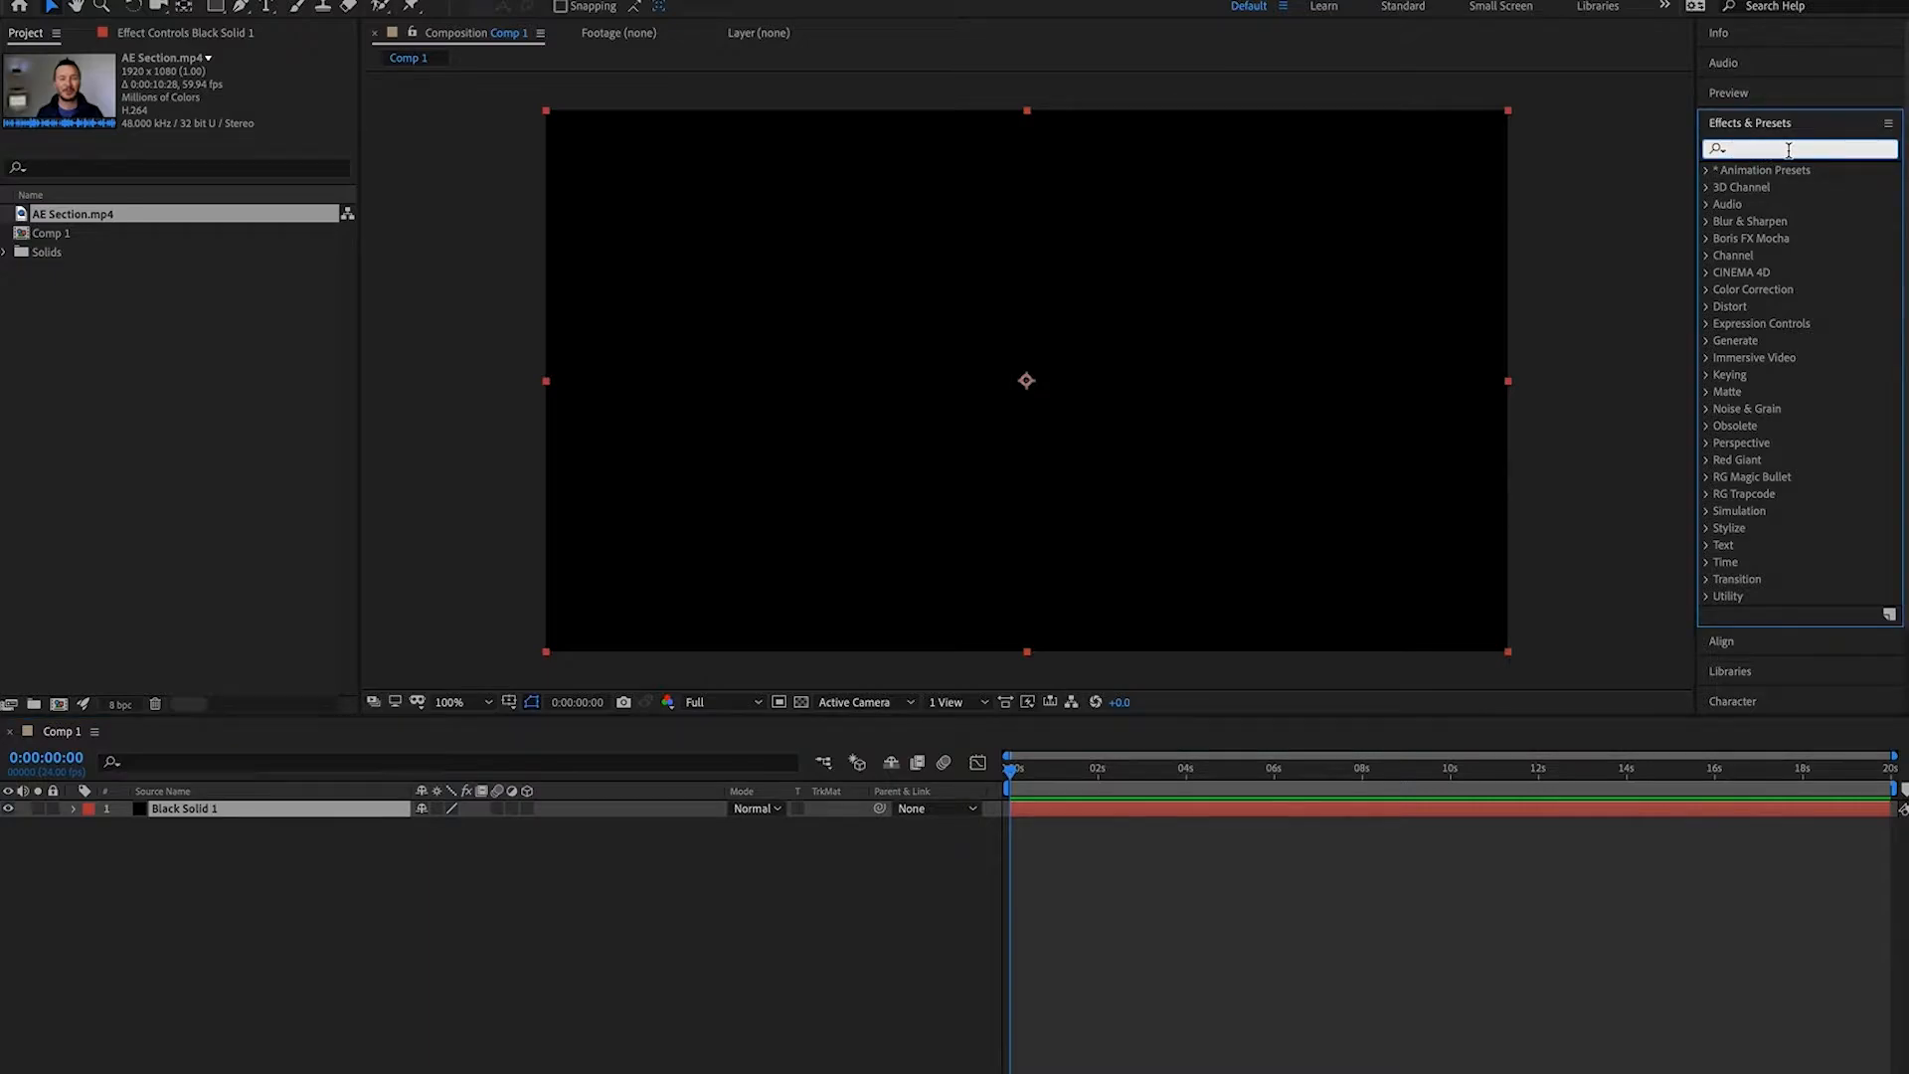
type("St")
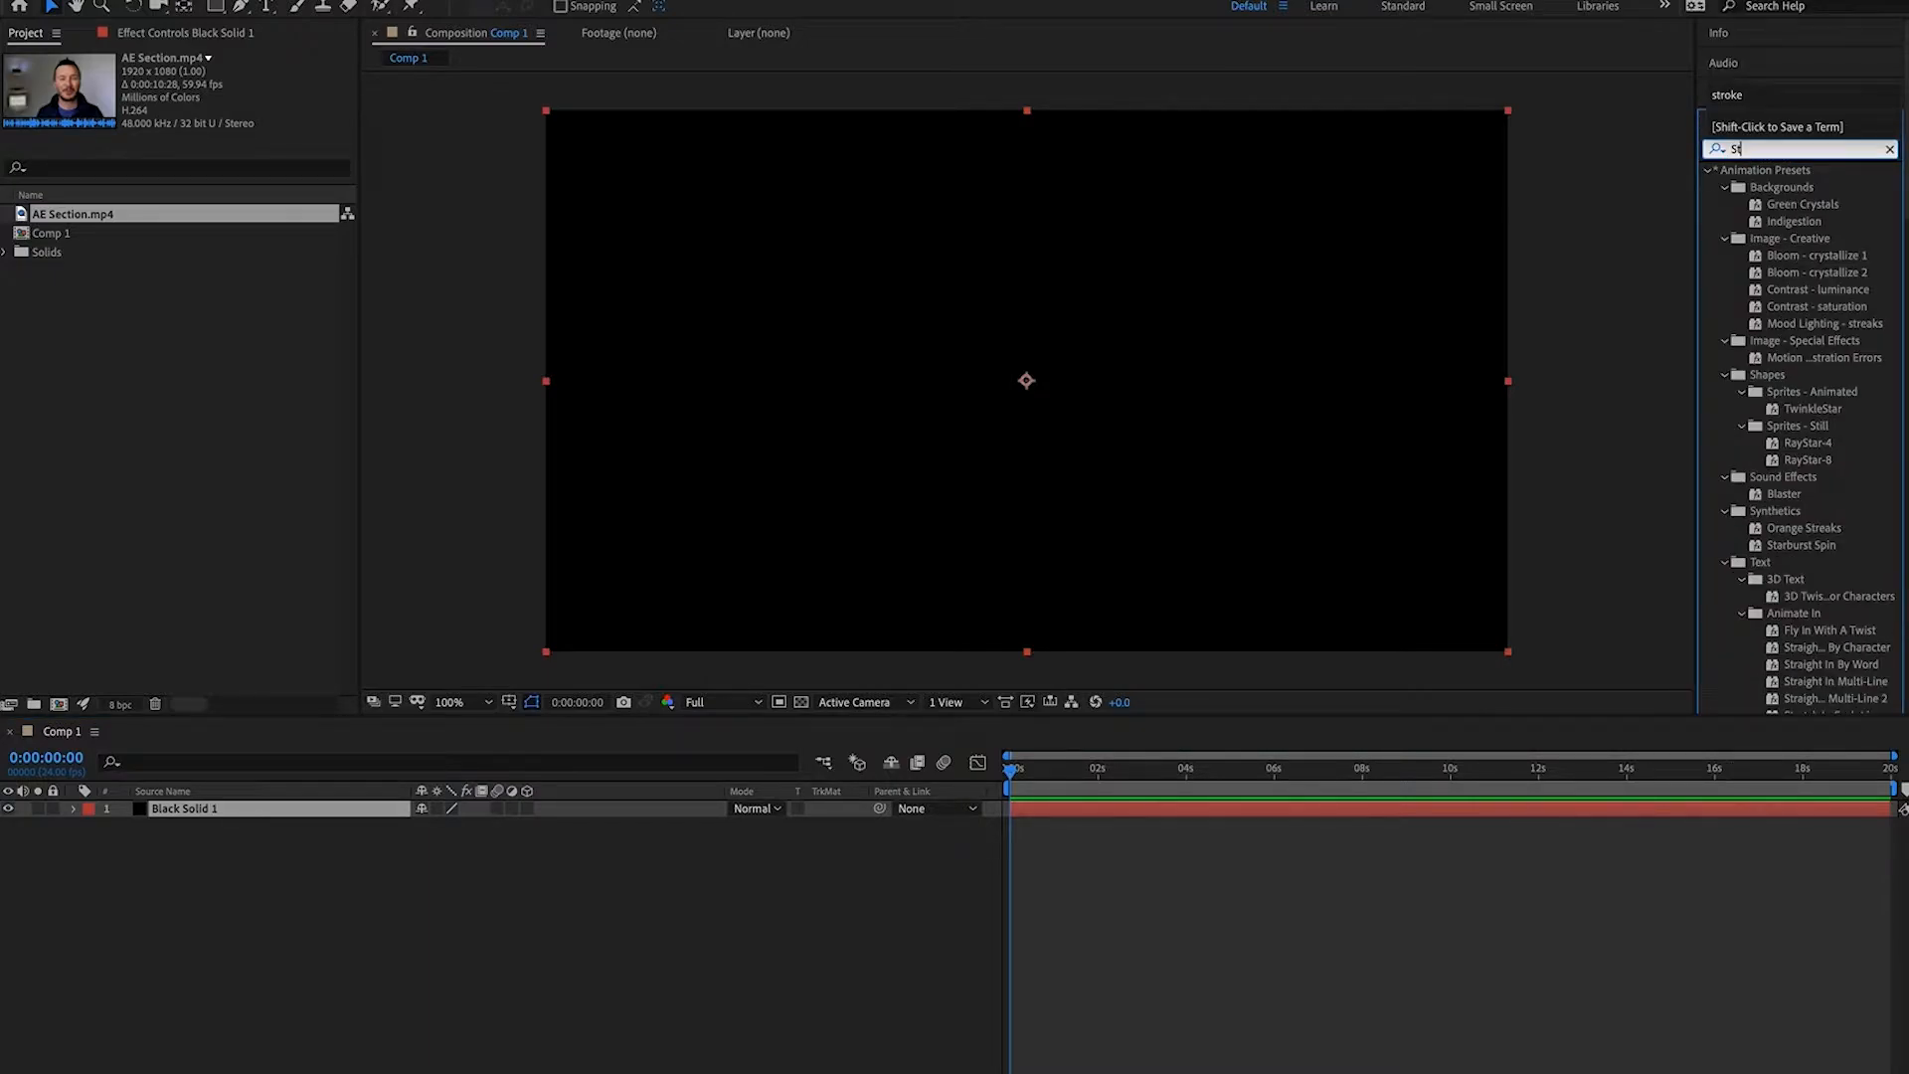
key("BackSpace")
key("BackSpace")
type("Au")
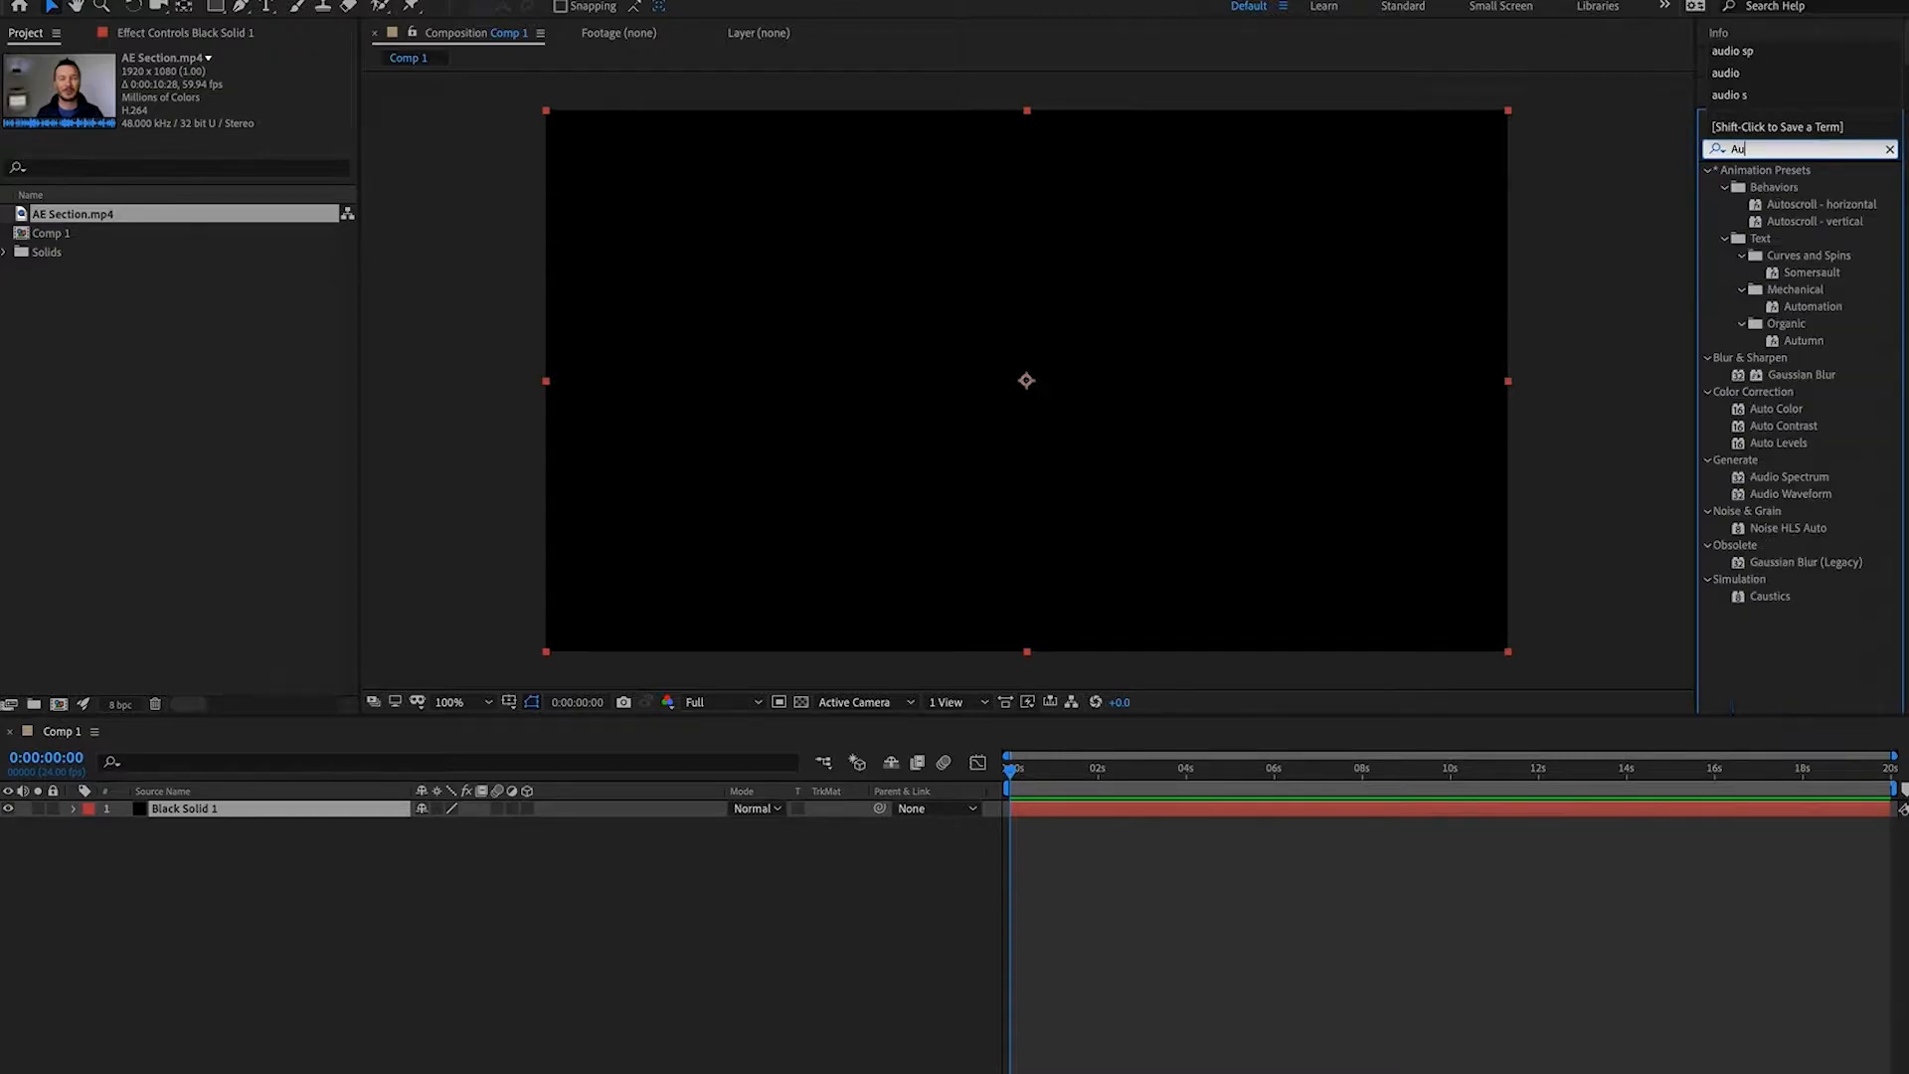
type("dio sp")
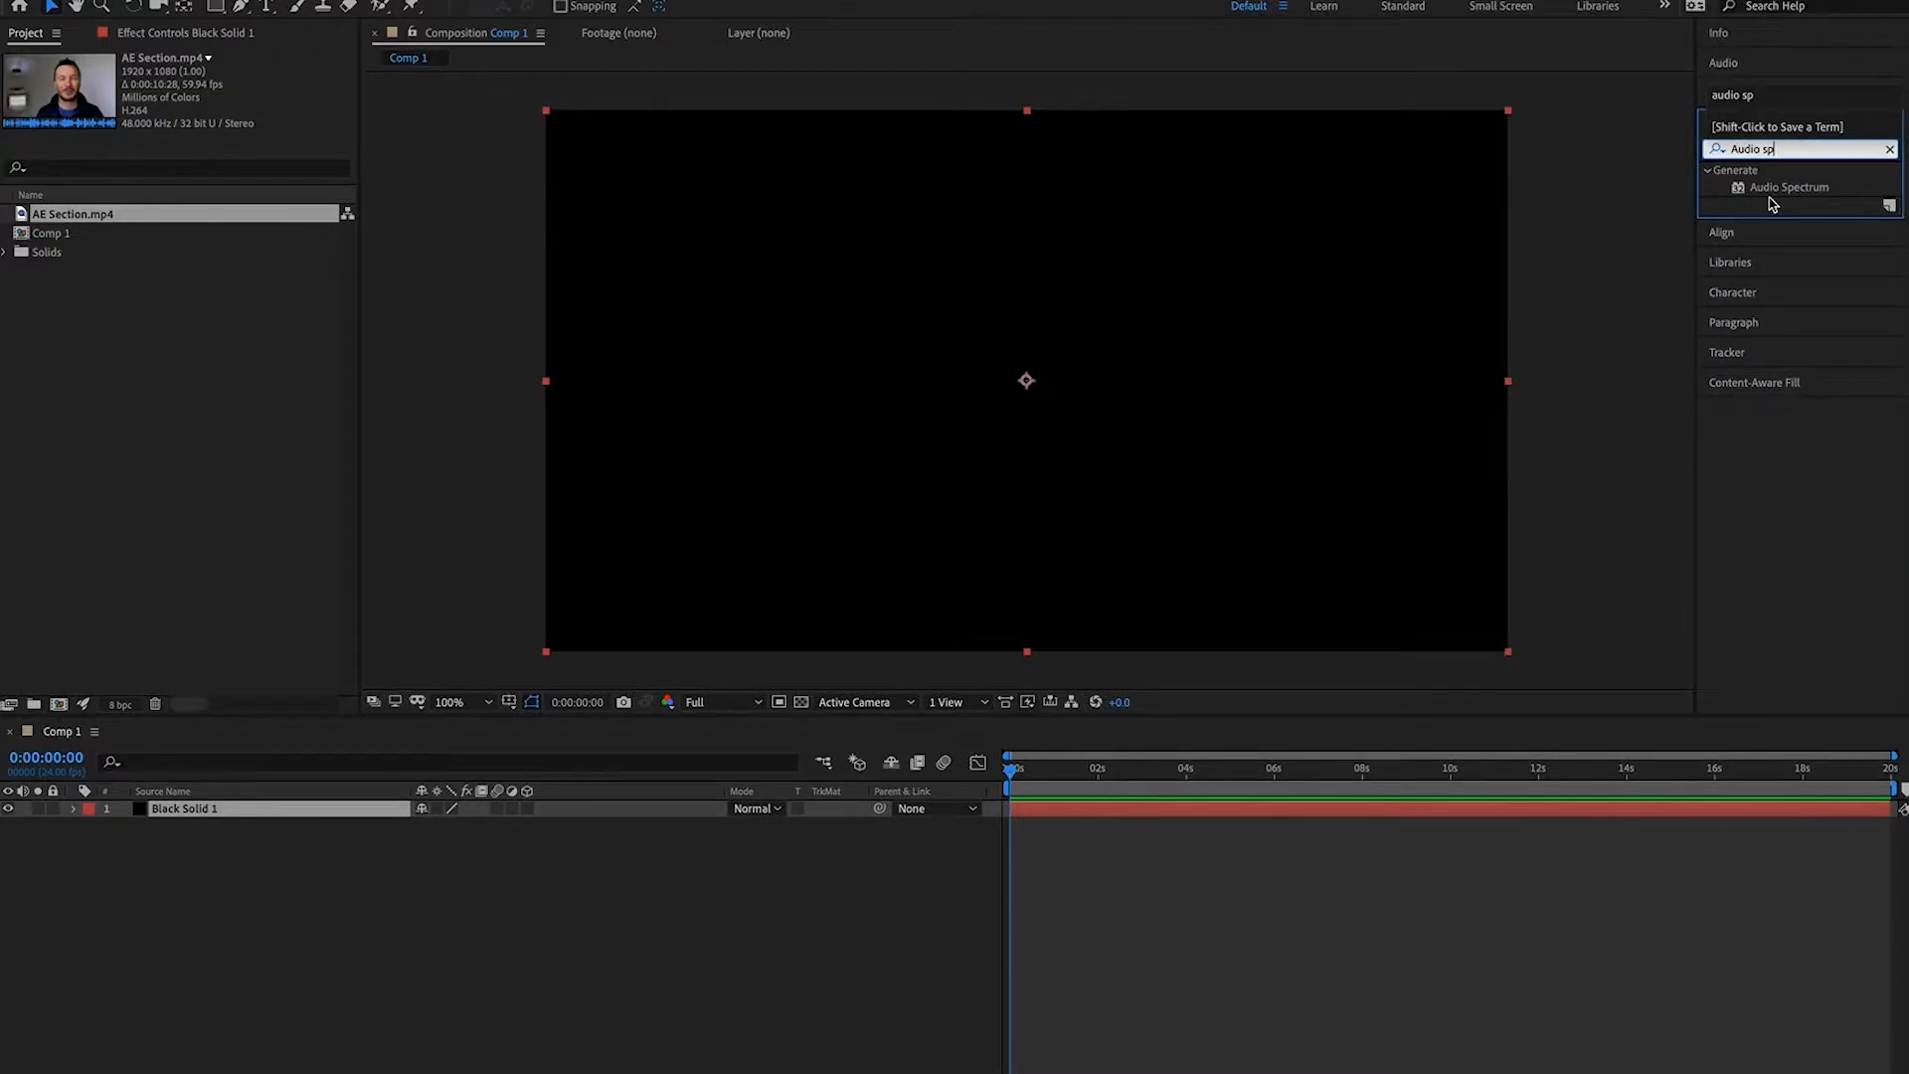
left_click(1803, 189)
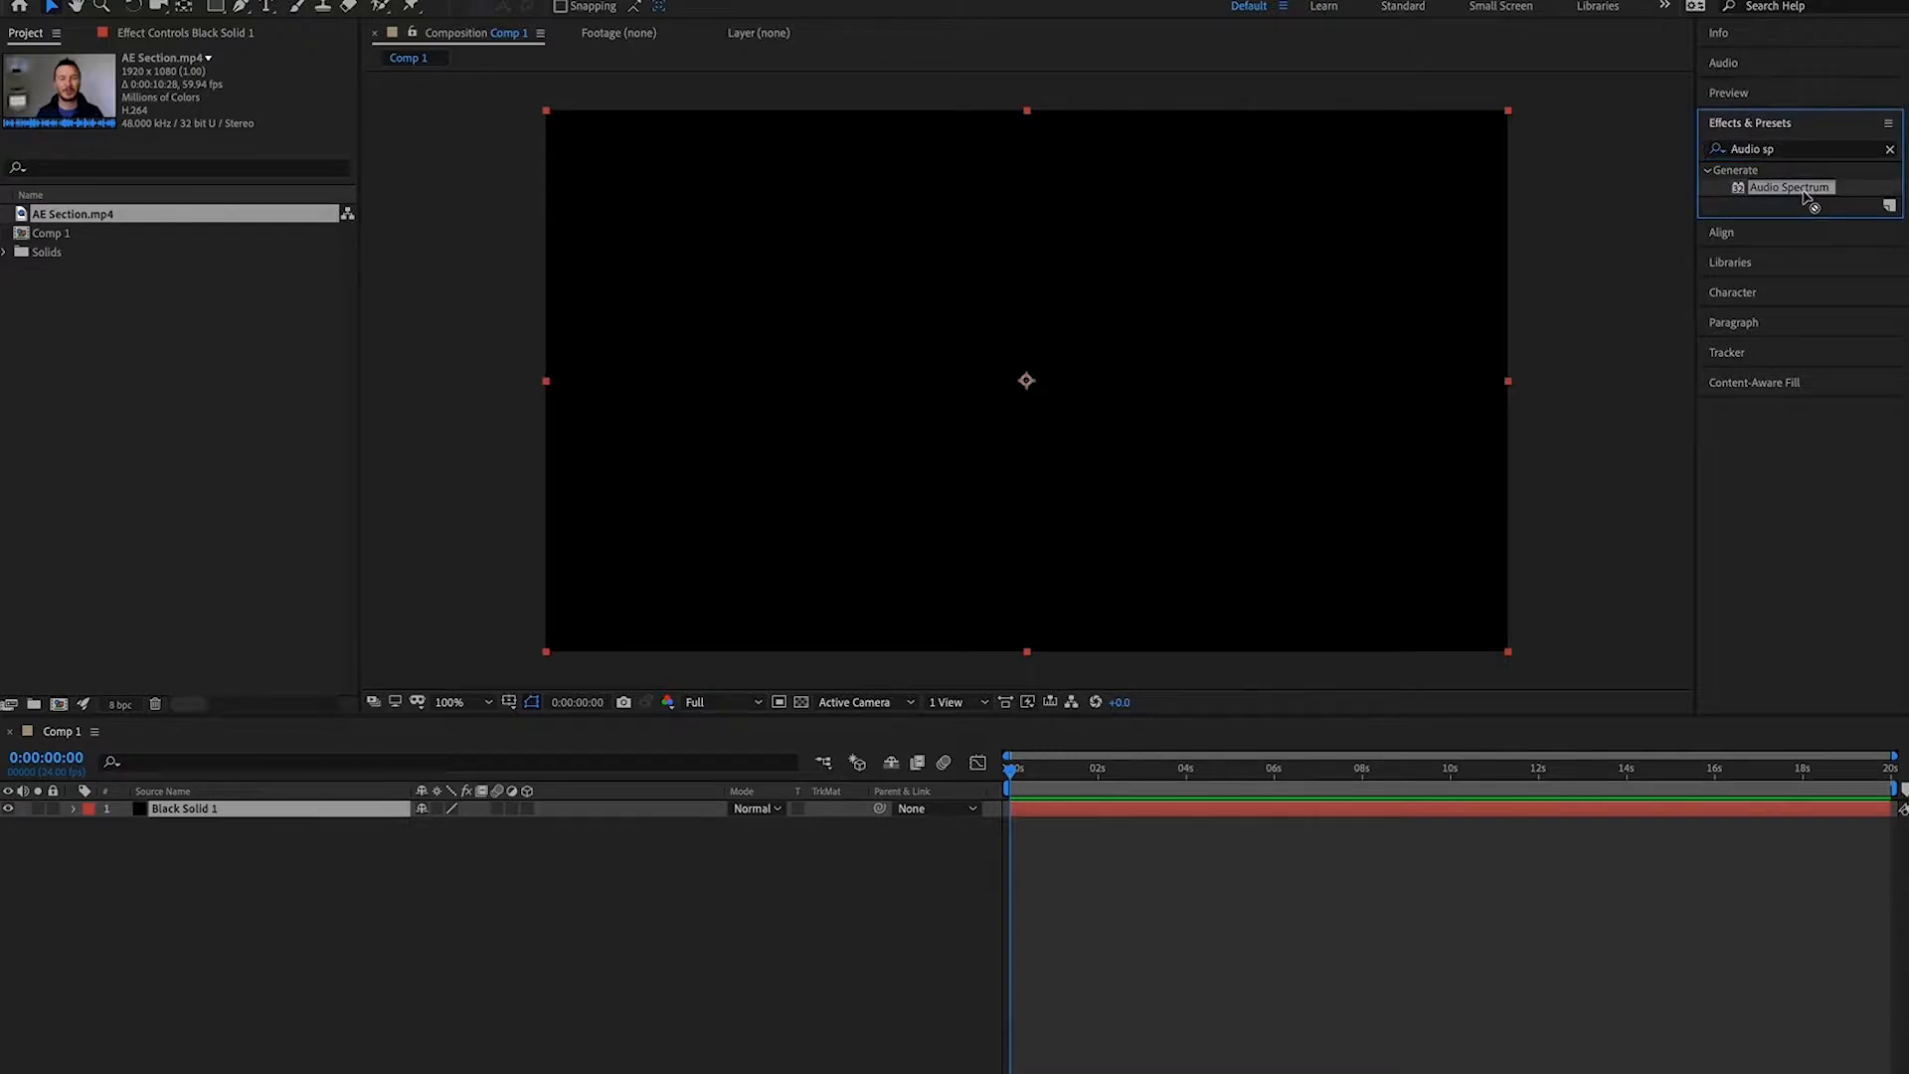
left_click_drag(1795, 199, 1029, 341)
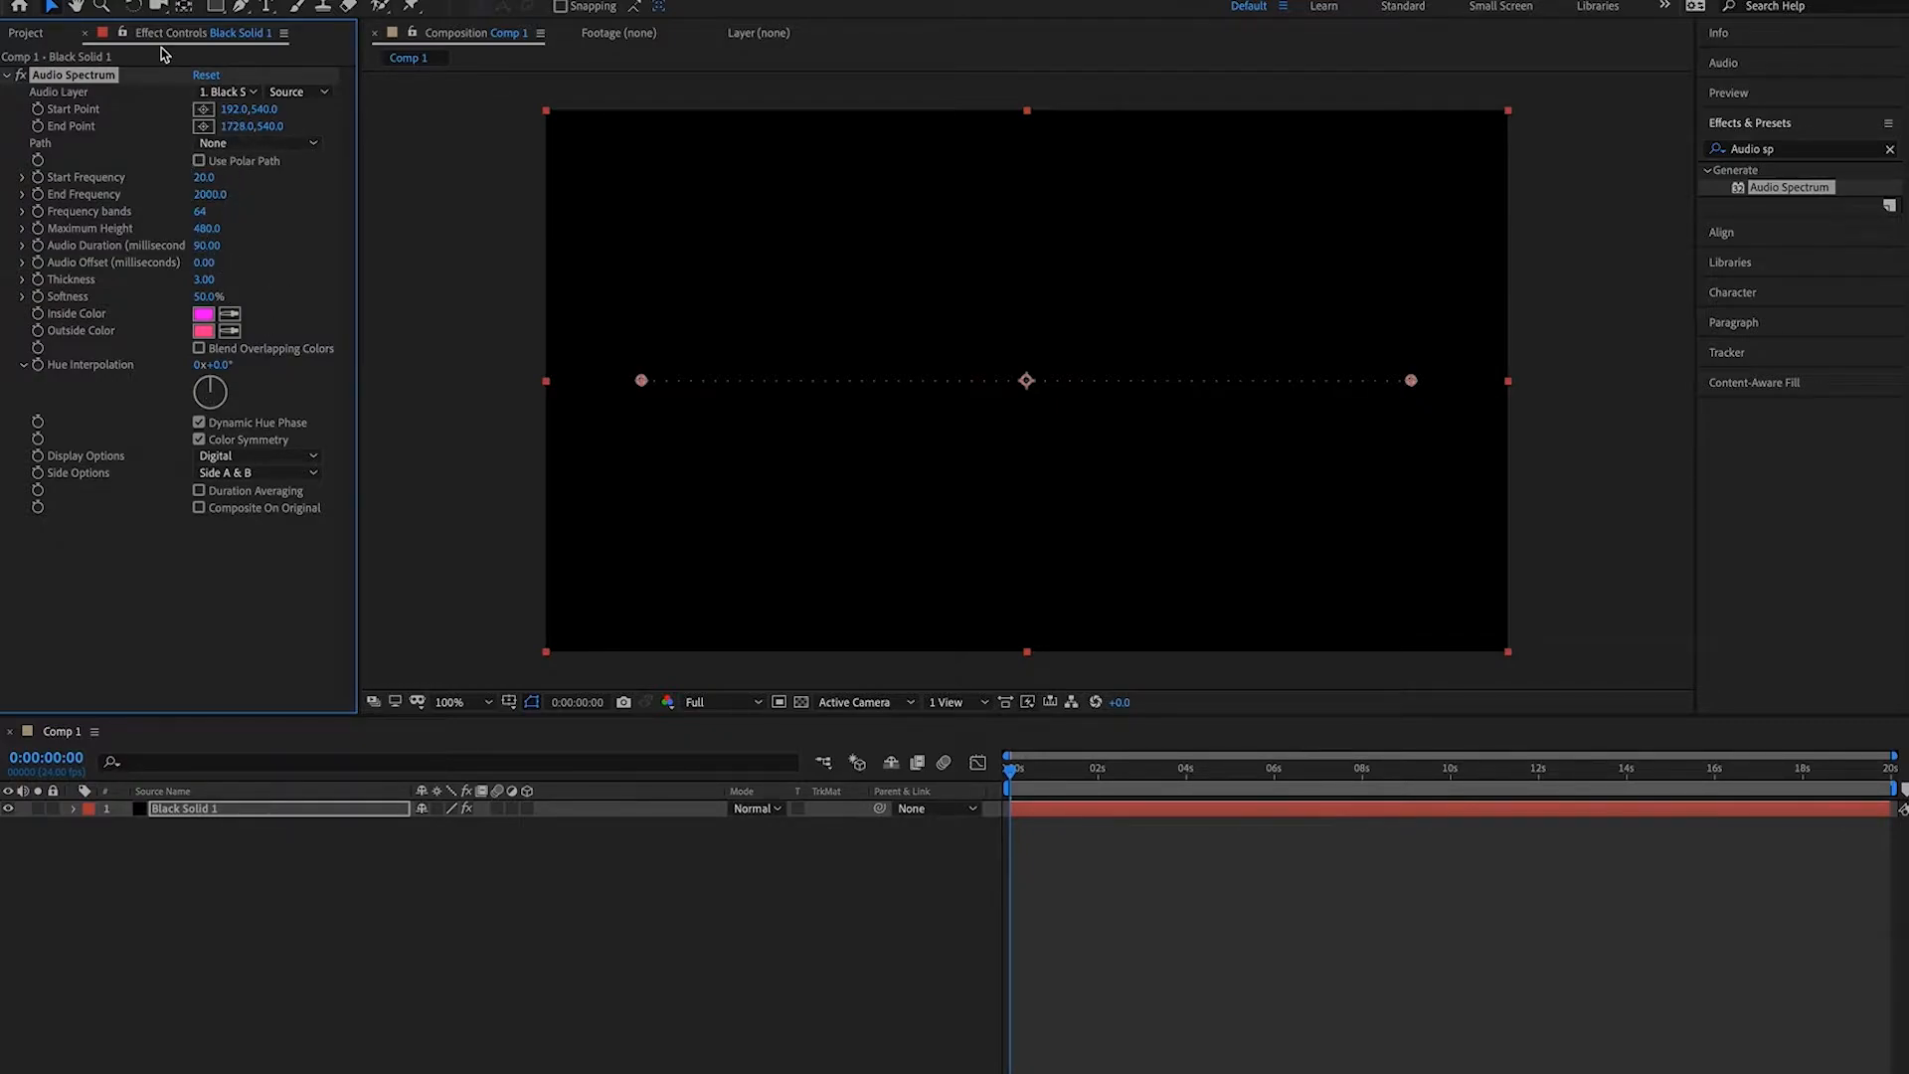
Add the AE Section.mp4 clip to the composition beneath the black solid
scroll(150, 41, "up", 1)
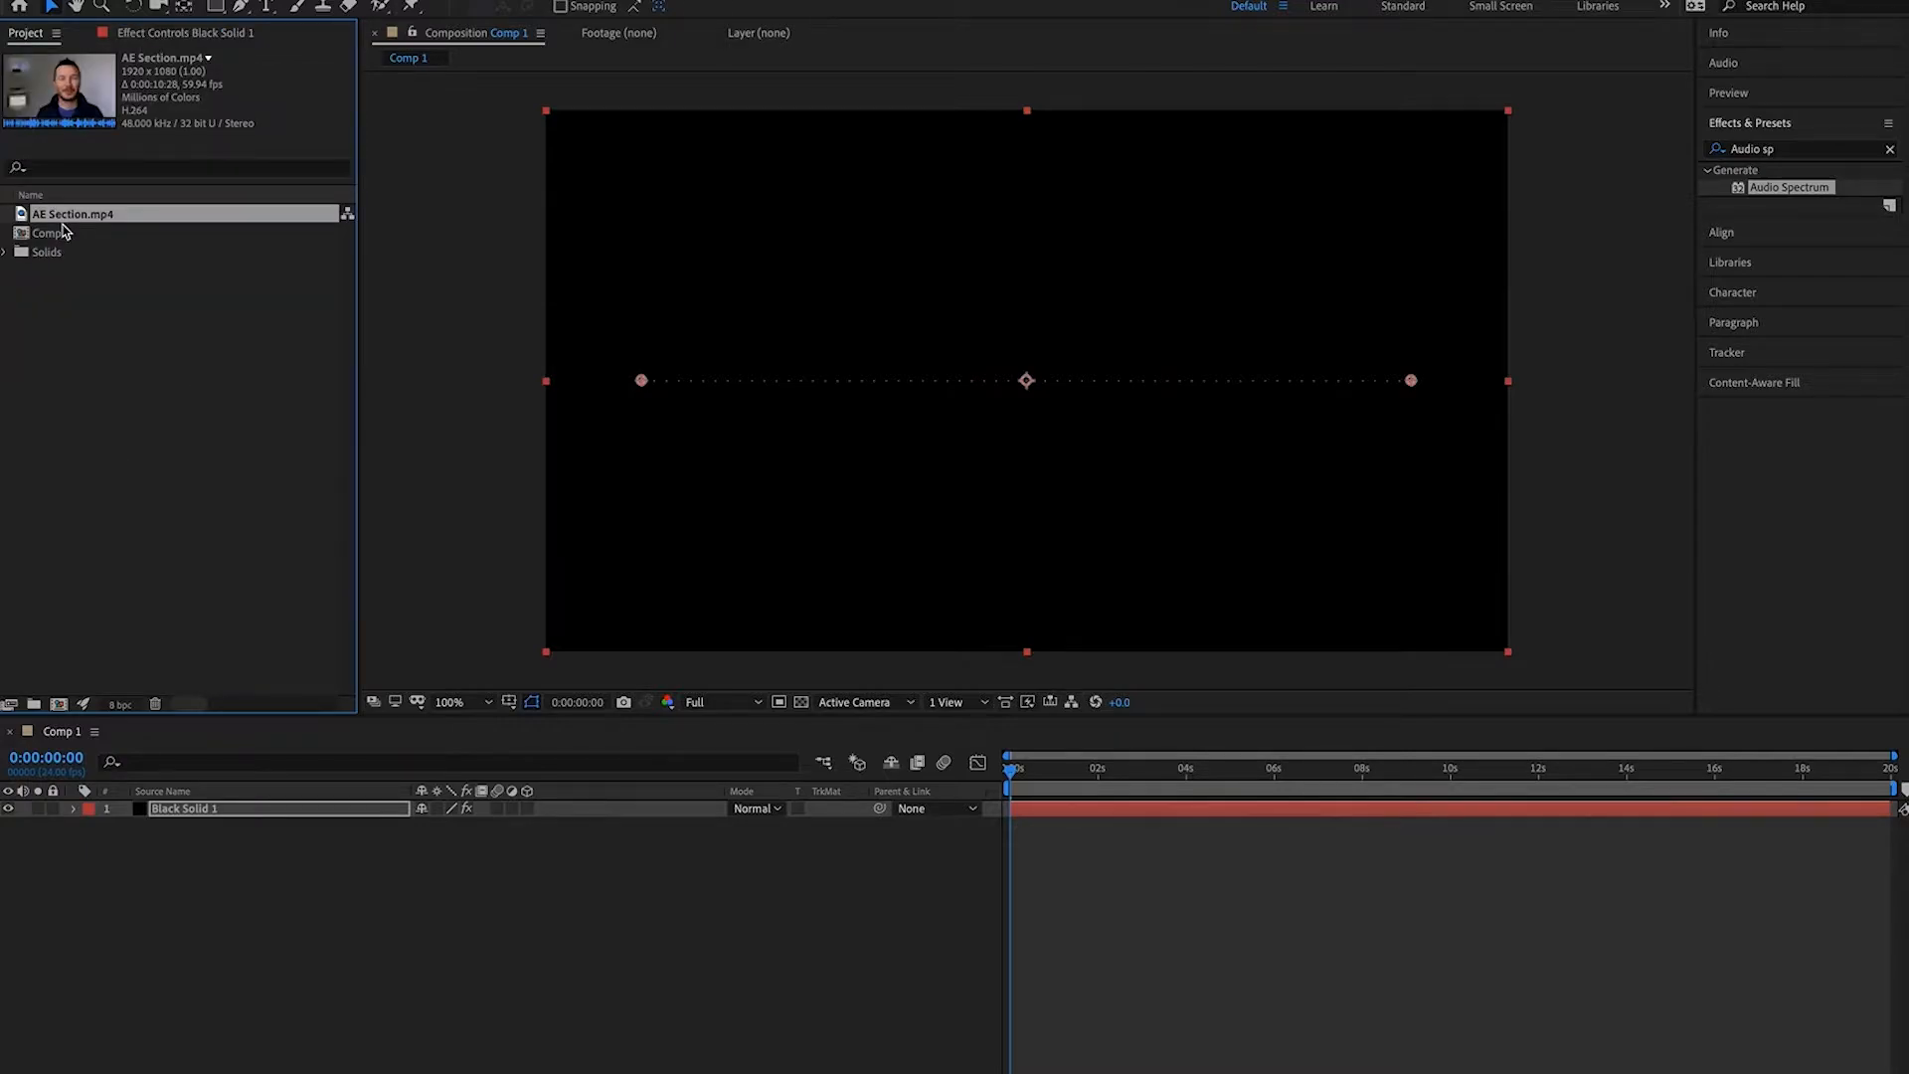
left_click_drag(58, 219, 136, 861)
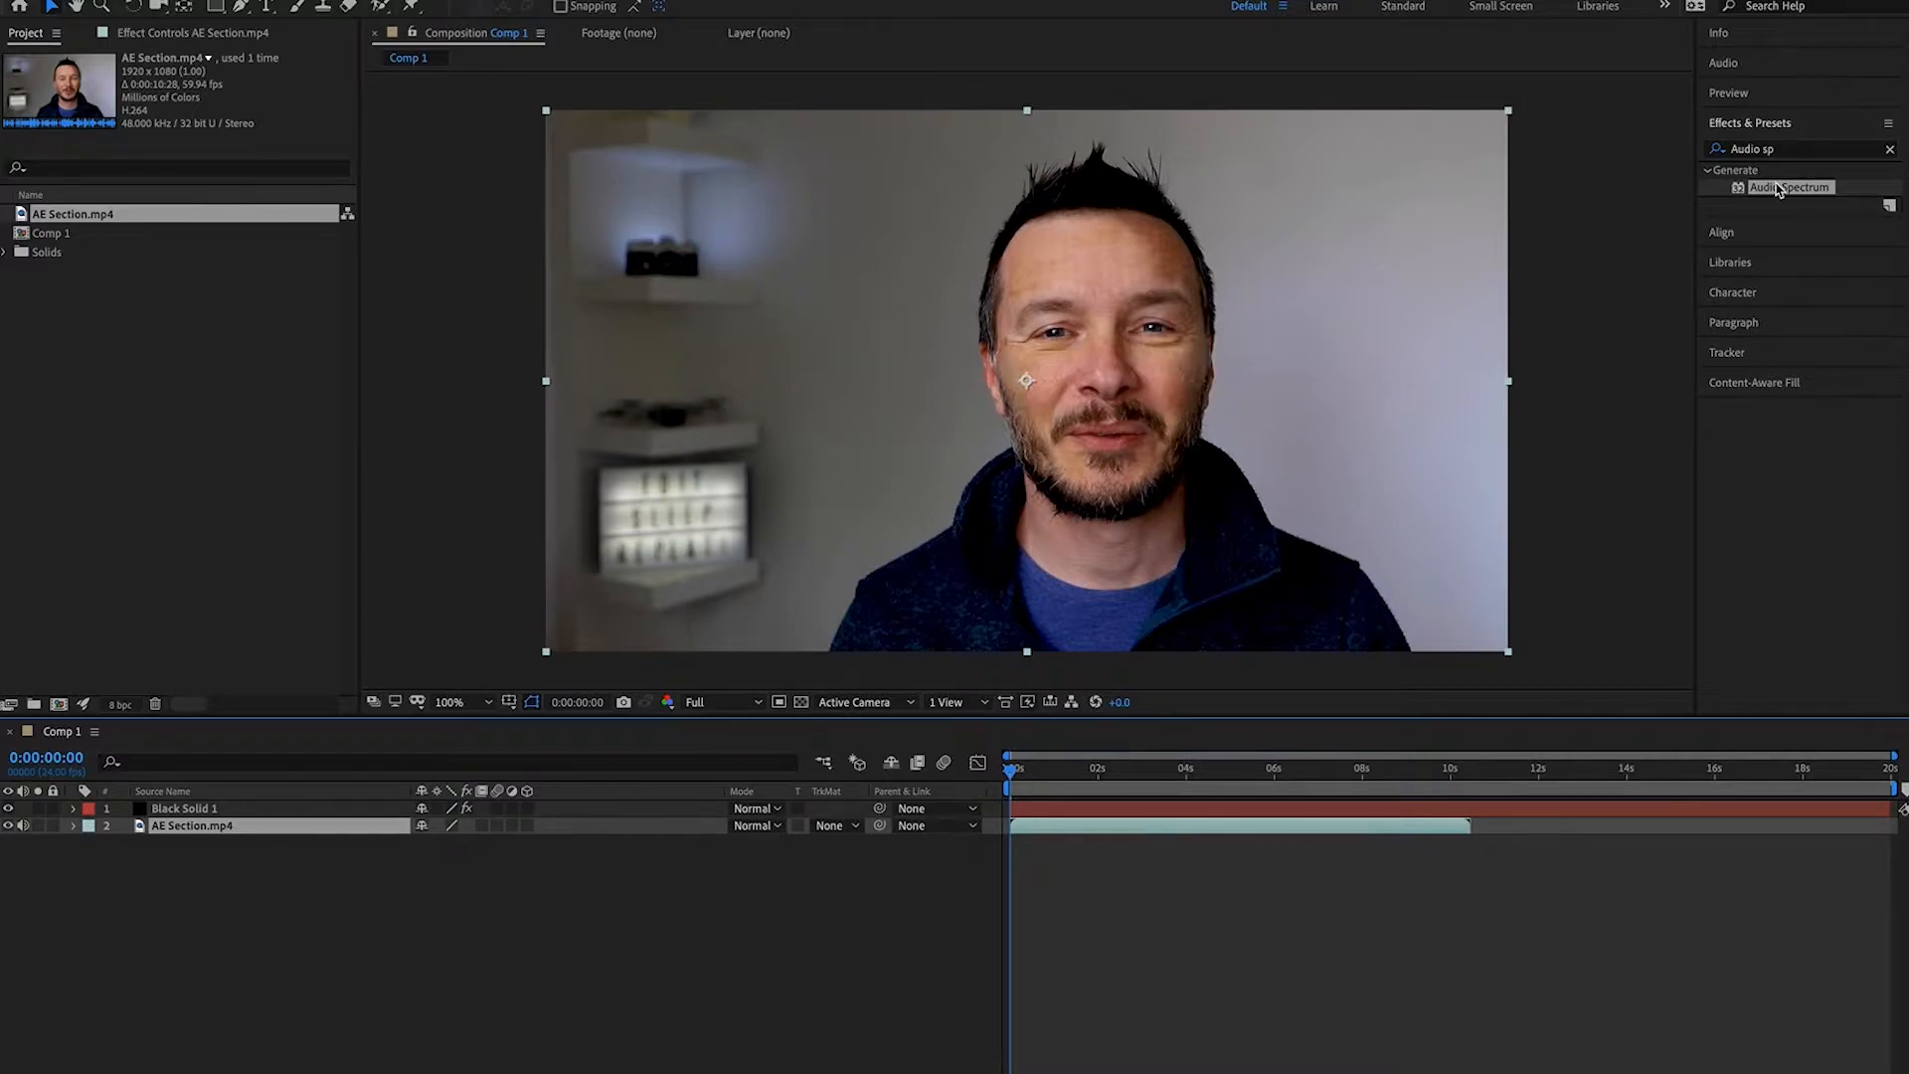
left_click(182, 33)
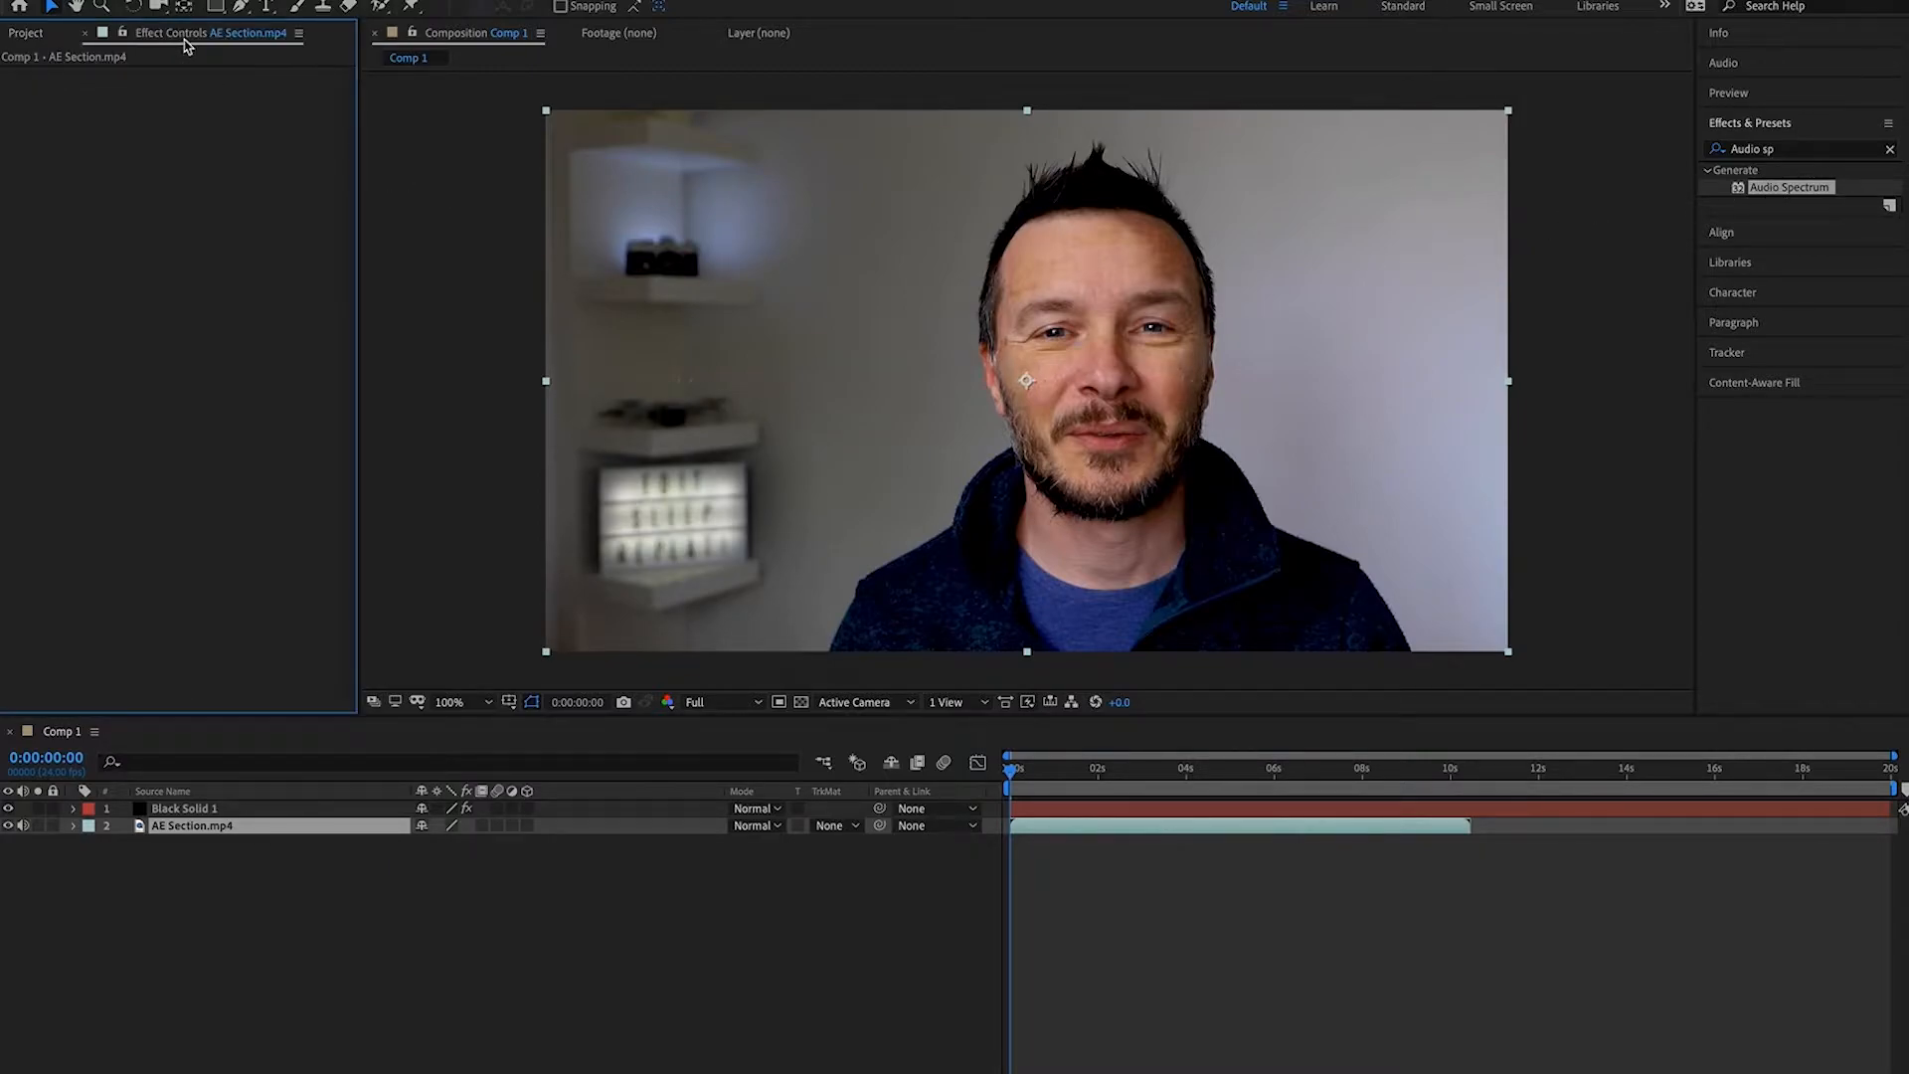
left_click(29, 35)
scroll(149, 199, "right", 5)
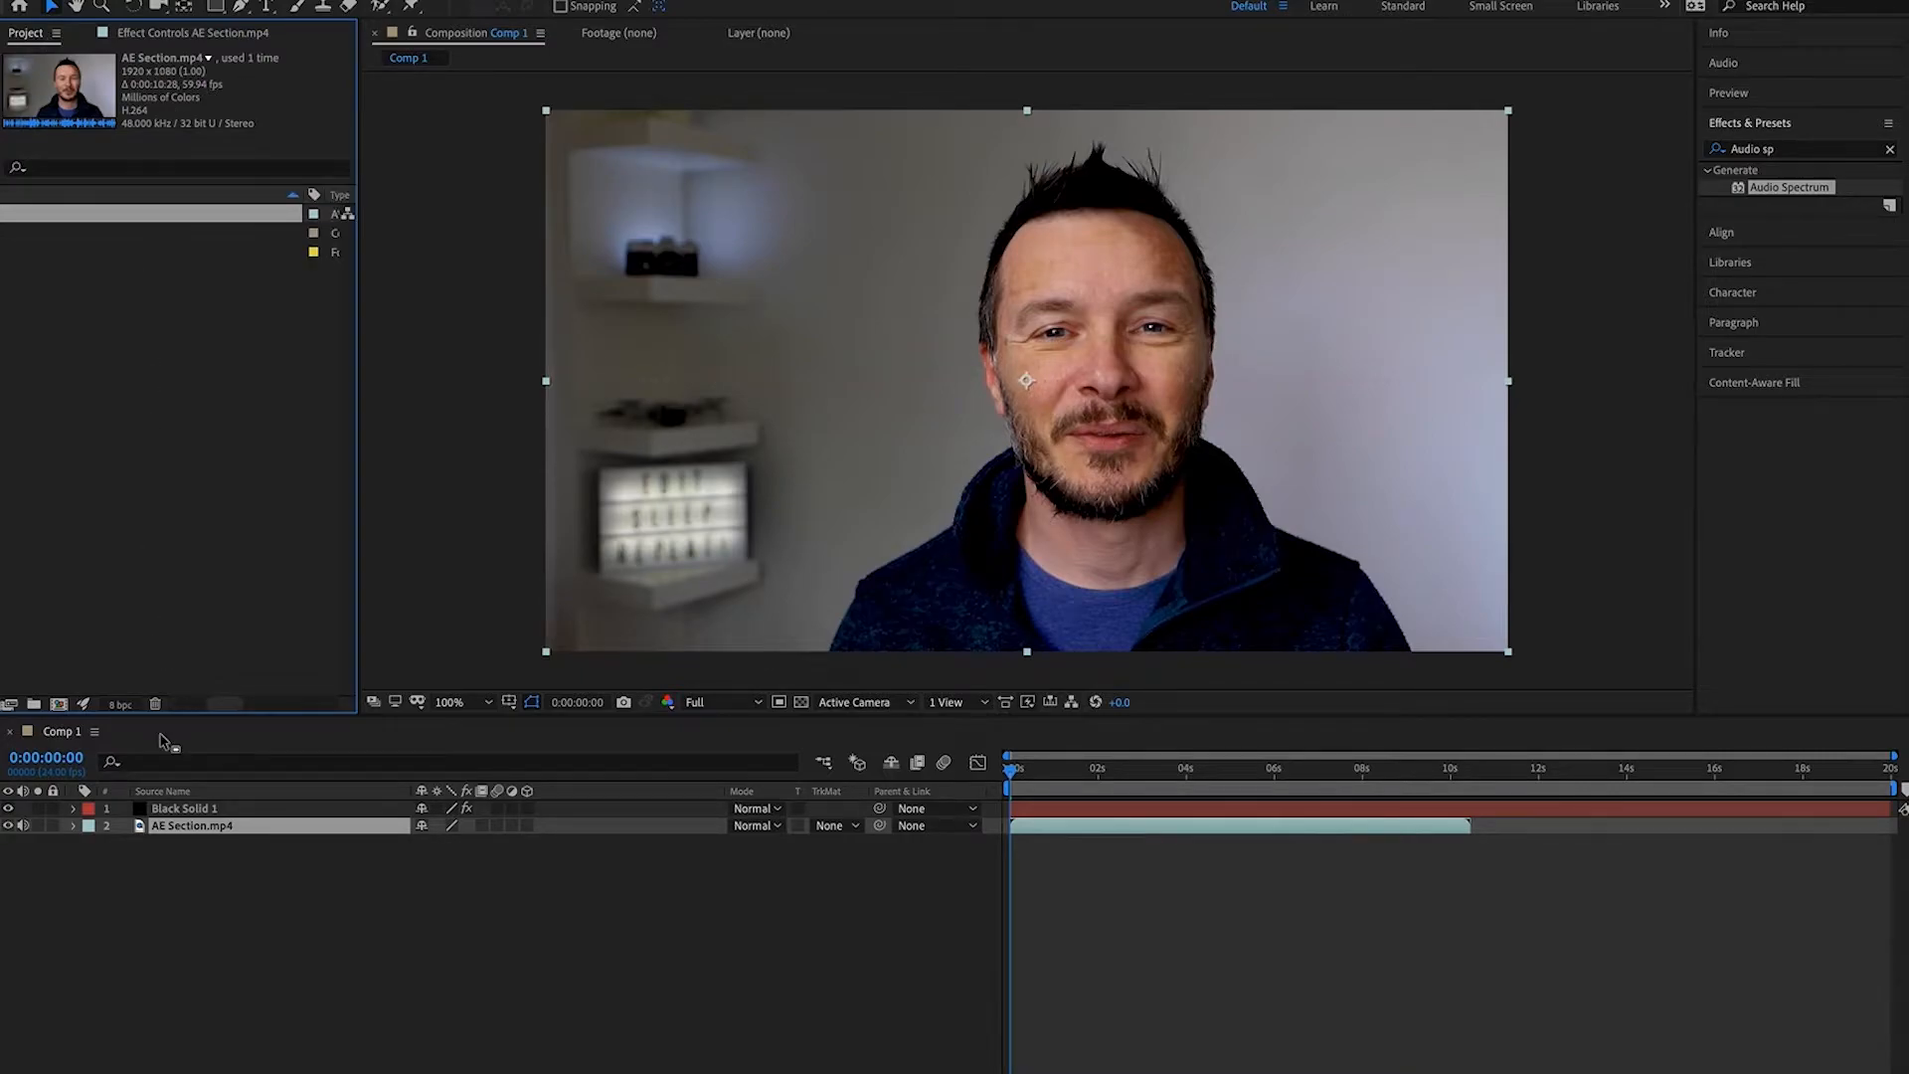
Make AE Section.mp4 the audio layer of the black solid's Audio Spectrum effect
left_click(234, 810)
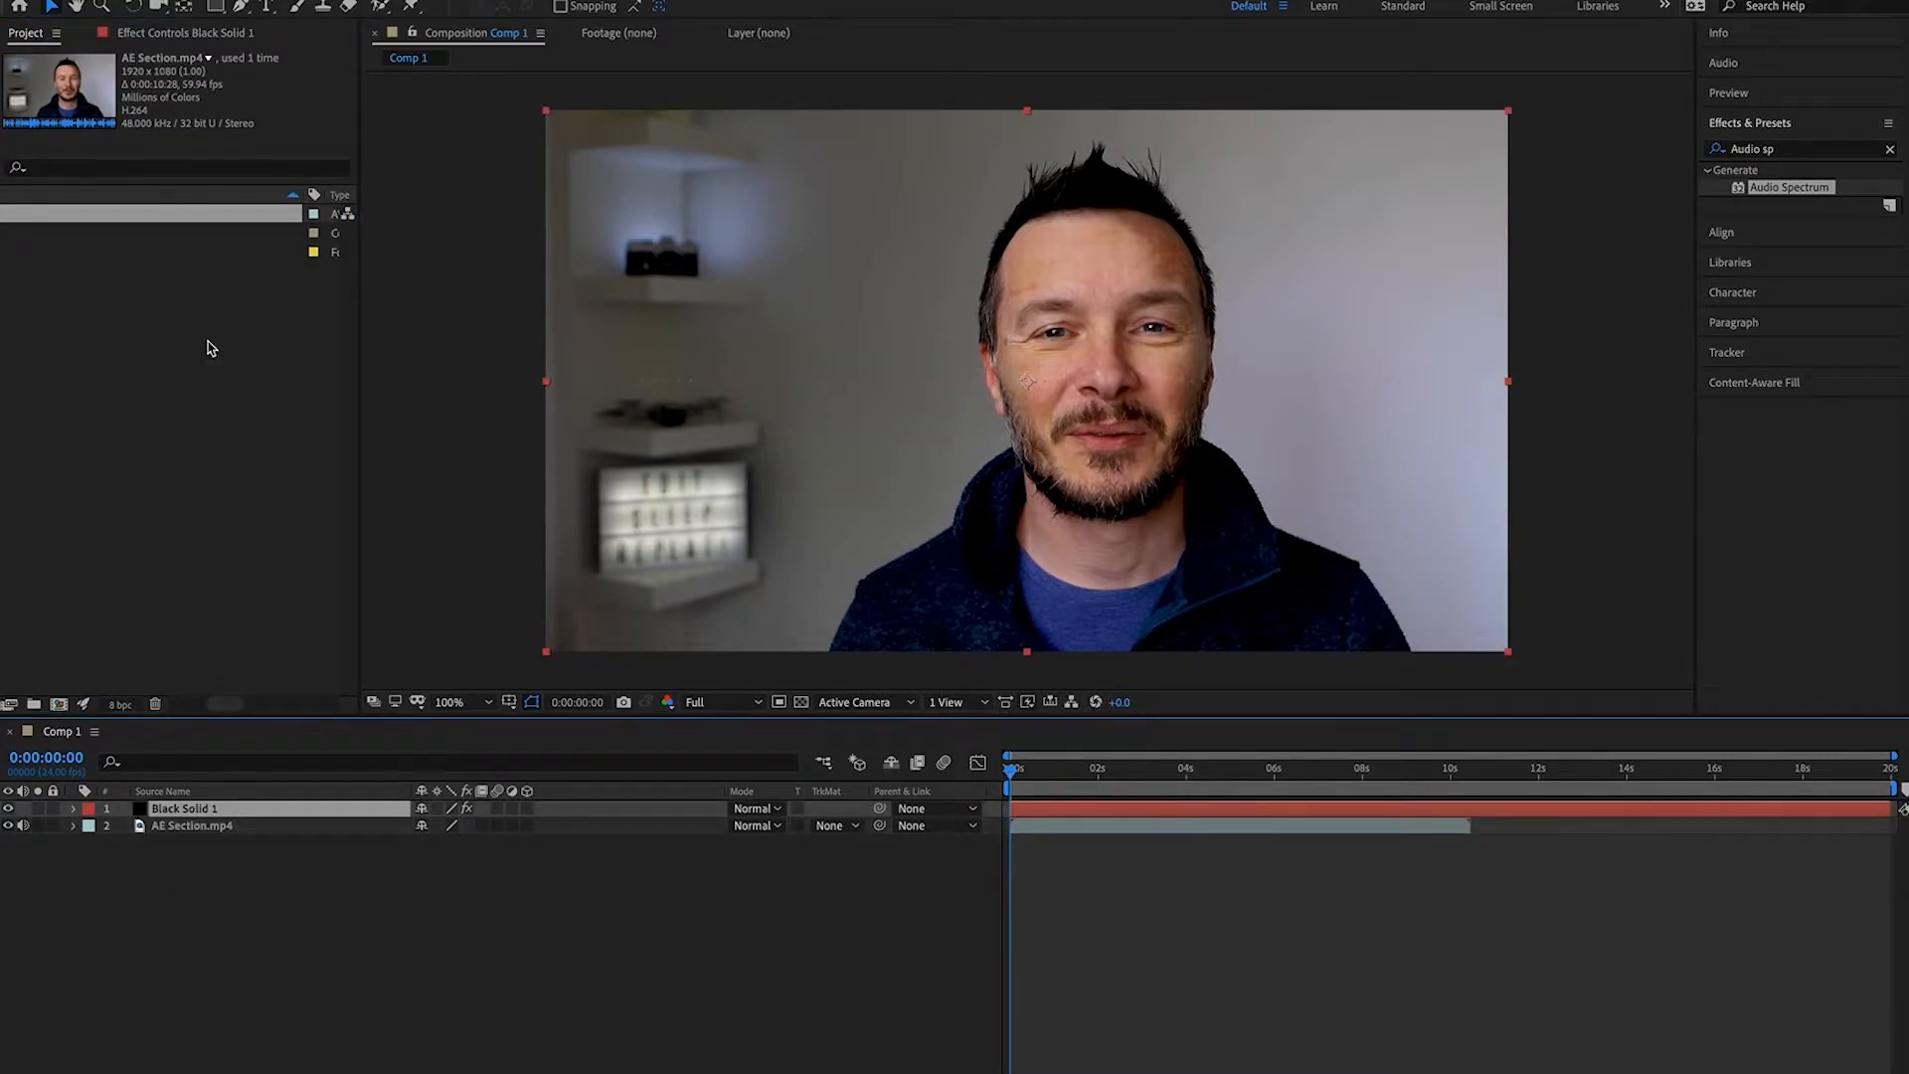
left_click(157, 34)
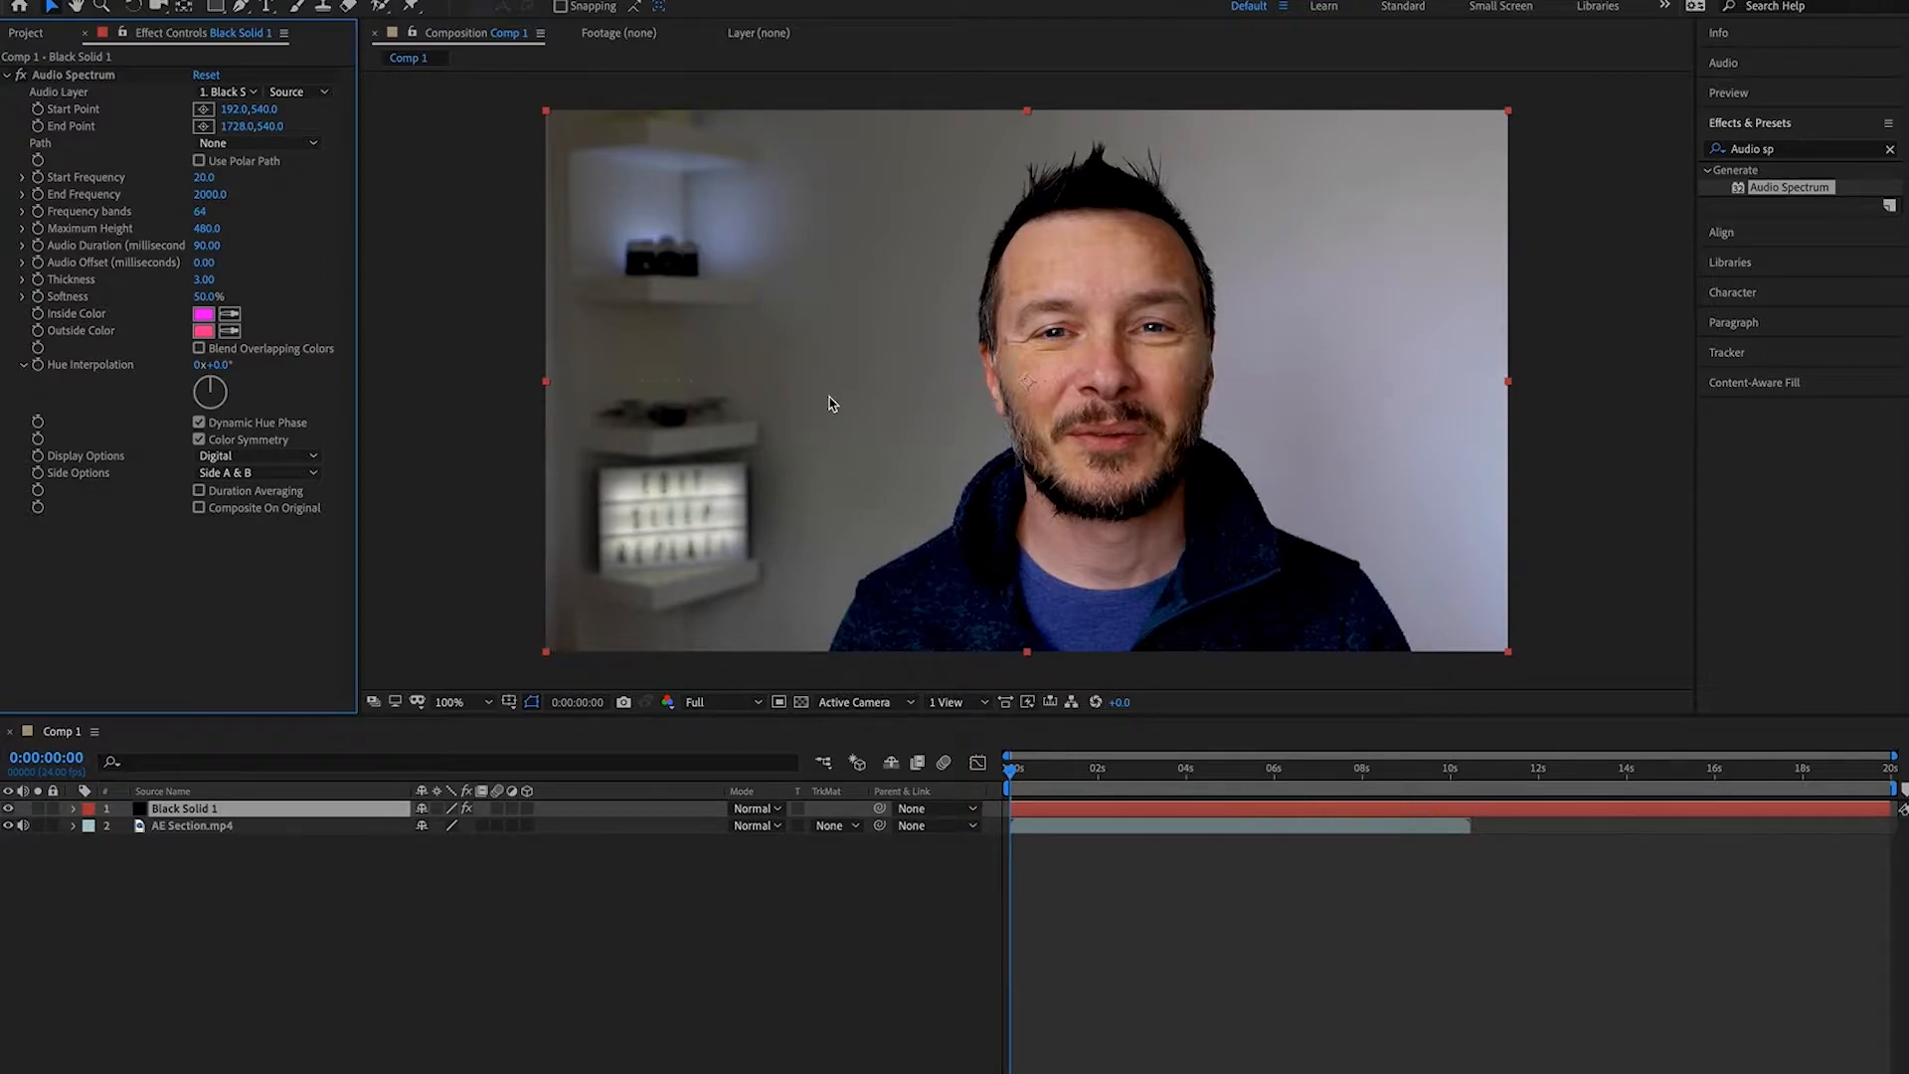
left_click(249, 94)
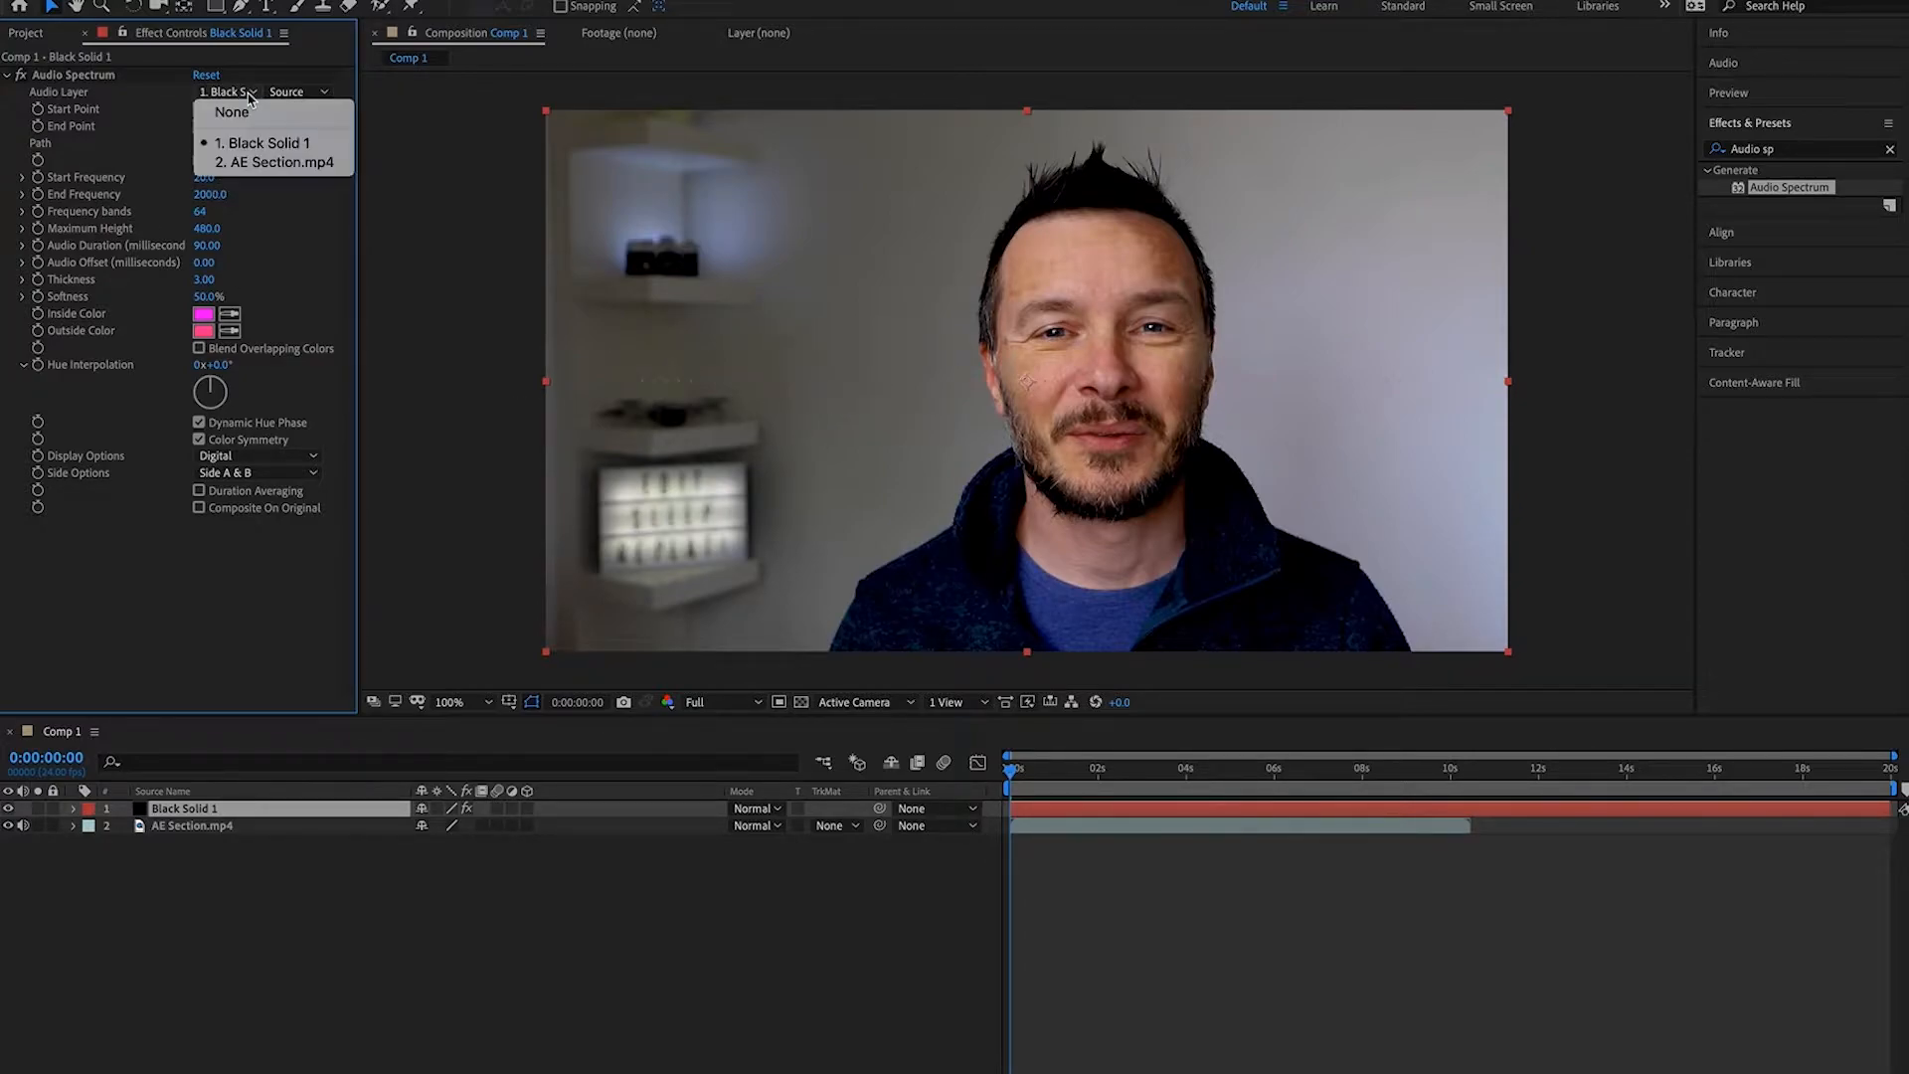
left_click(267, 165)
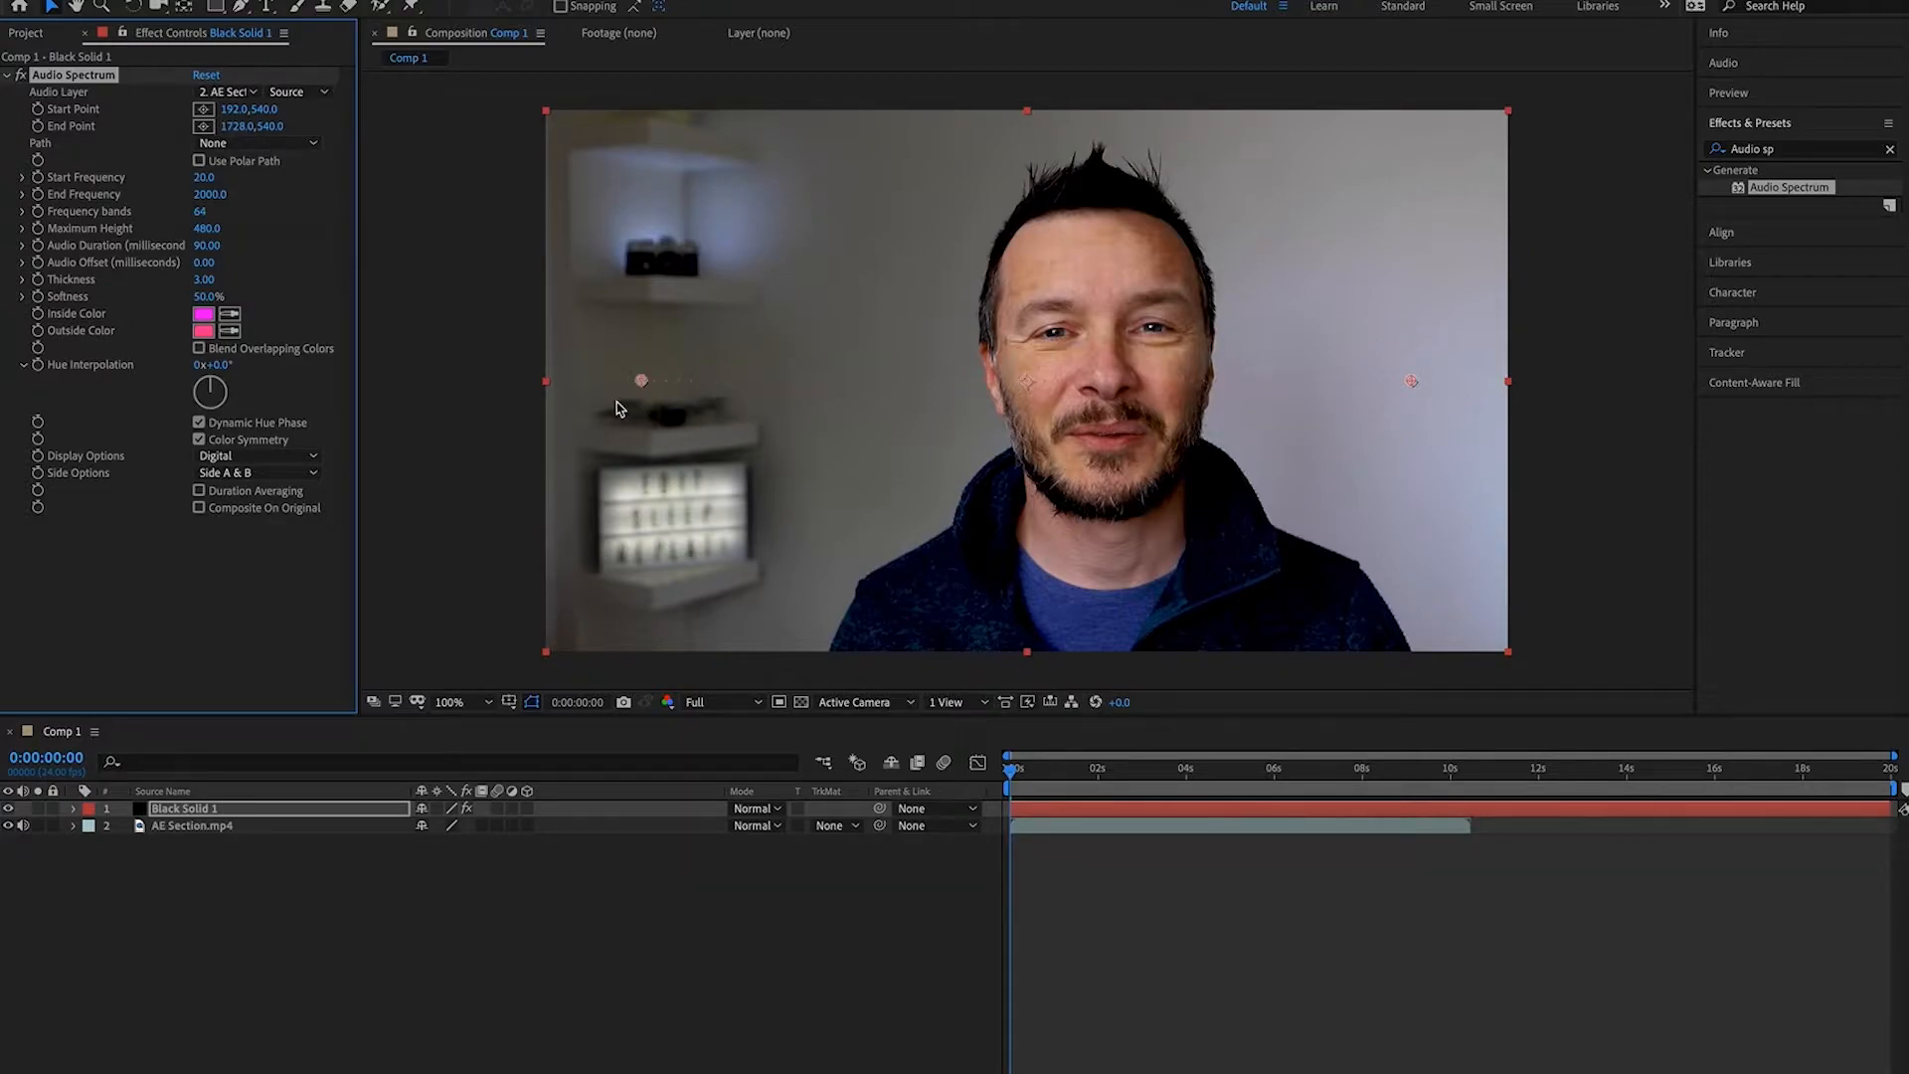
Set the Audio Spectrum's start frequency to 400 and its end frequency to 300
left_click(213, 178)
type("300")
left_click(228, 196)
type("20")
key("Return")
left_click(206, 177)
left_click(210, 194)
left_click(205, 195)
type("300")
key("Return")
Set the Audio Spectrum's frequency bands to 150
left_click(205, 213)
type("150")
key("Return")
Set the Audio Spectrum's maximum height to 1500 and park the playhead at 0:00:02:03 to check the waveform
left_click_drag(1016, 775, 1063, 777)
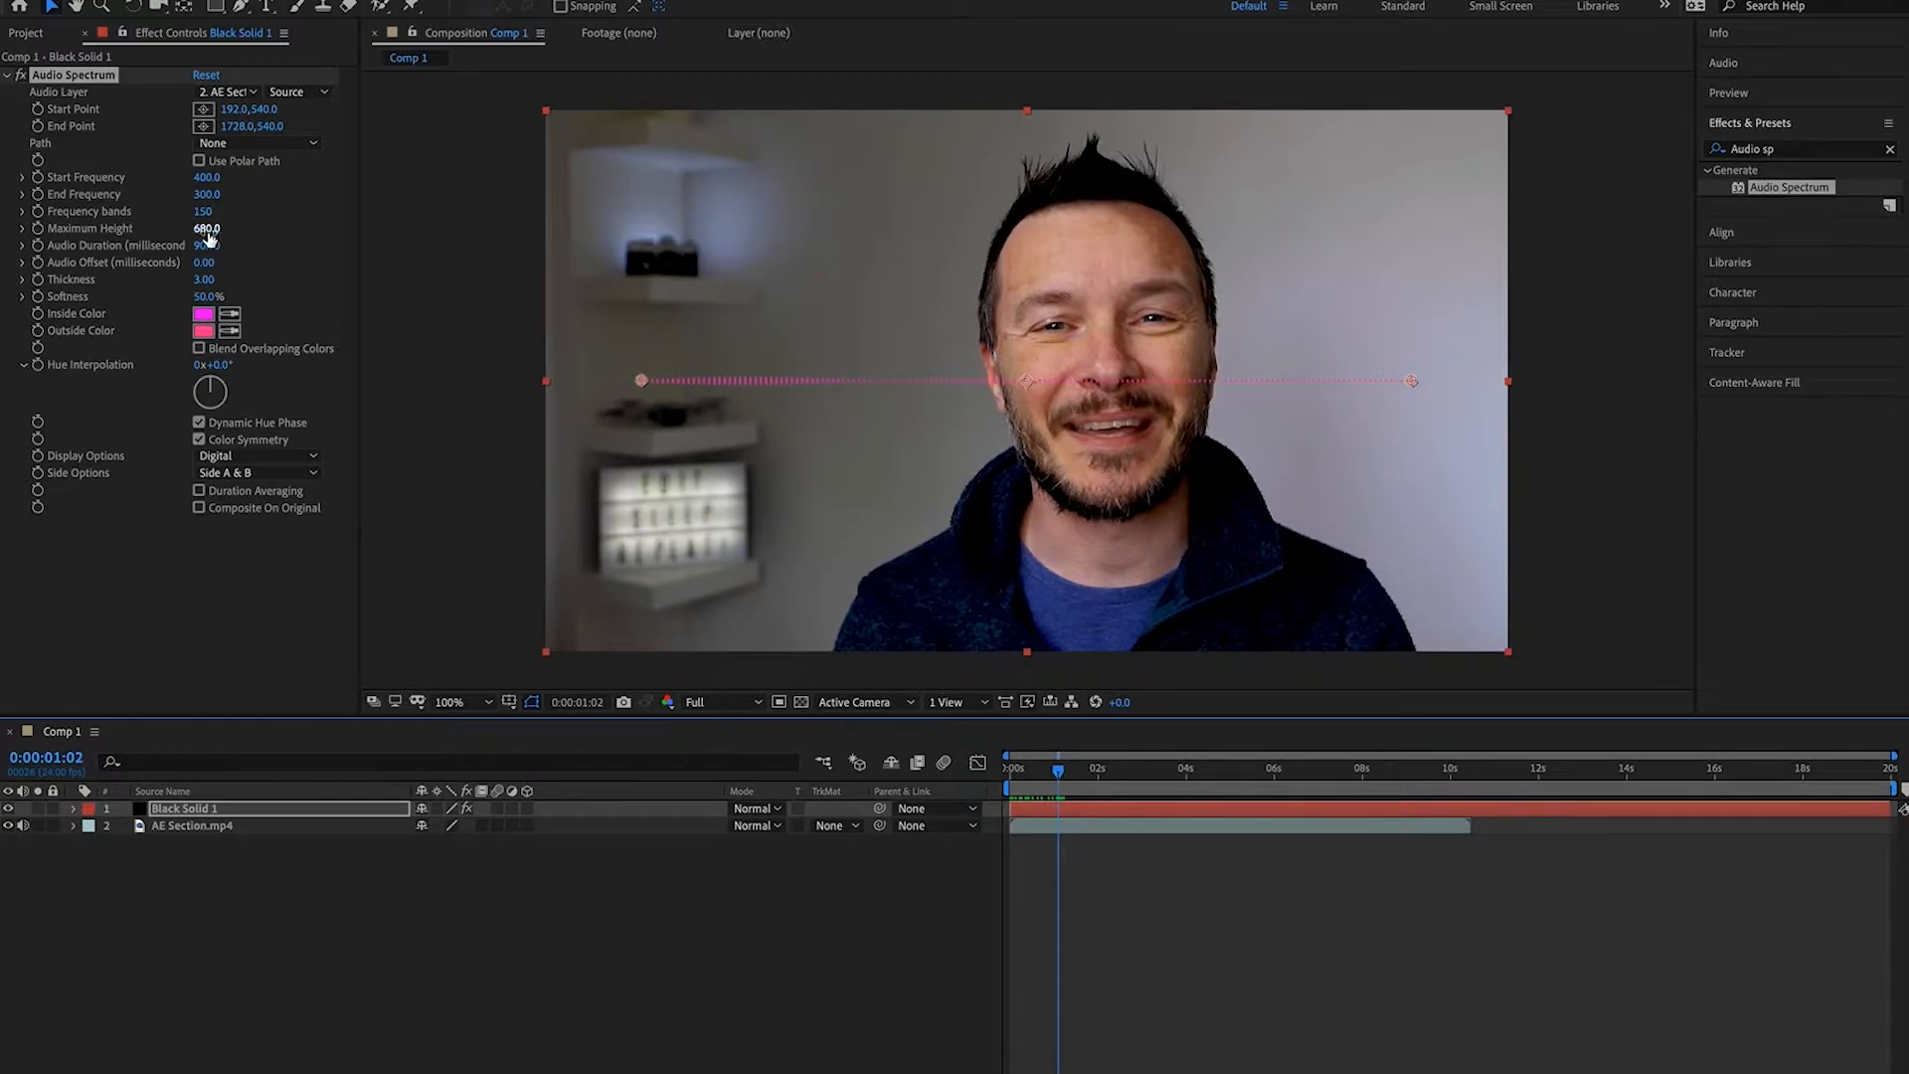
left_click_drag(205, 227, 266, 230)
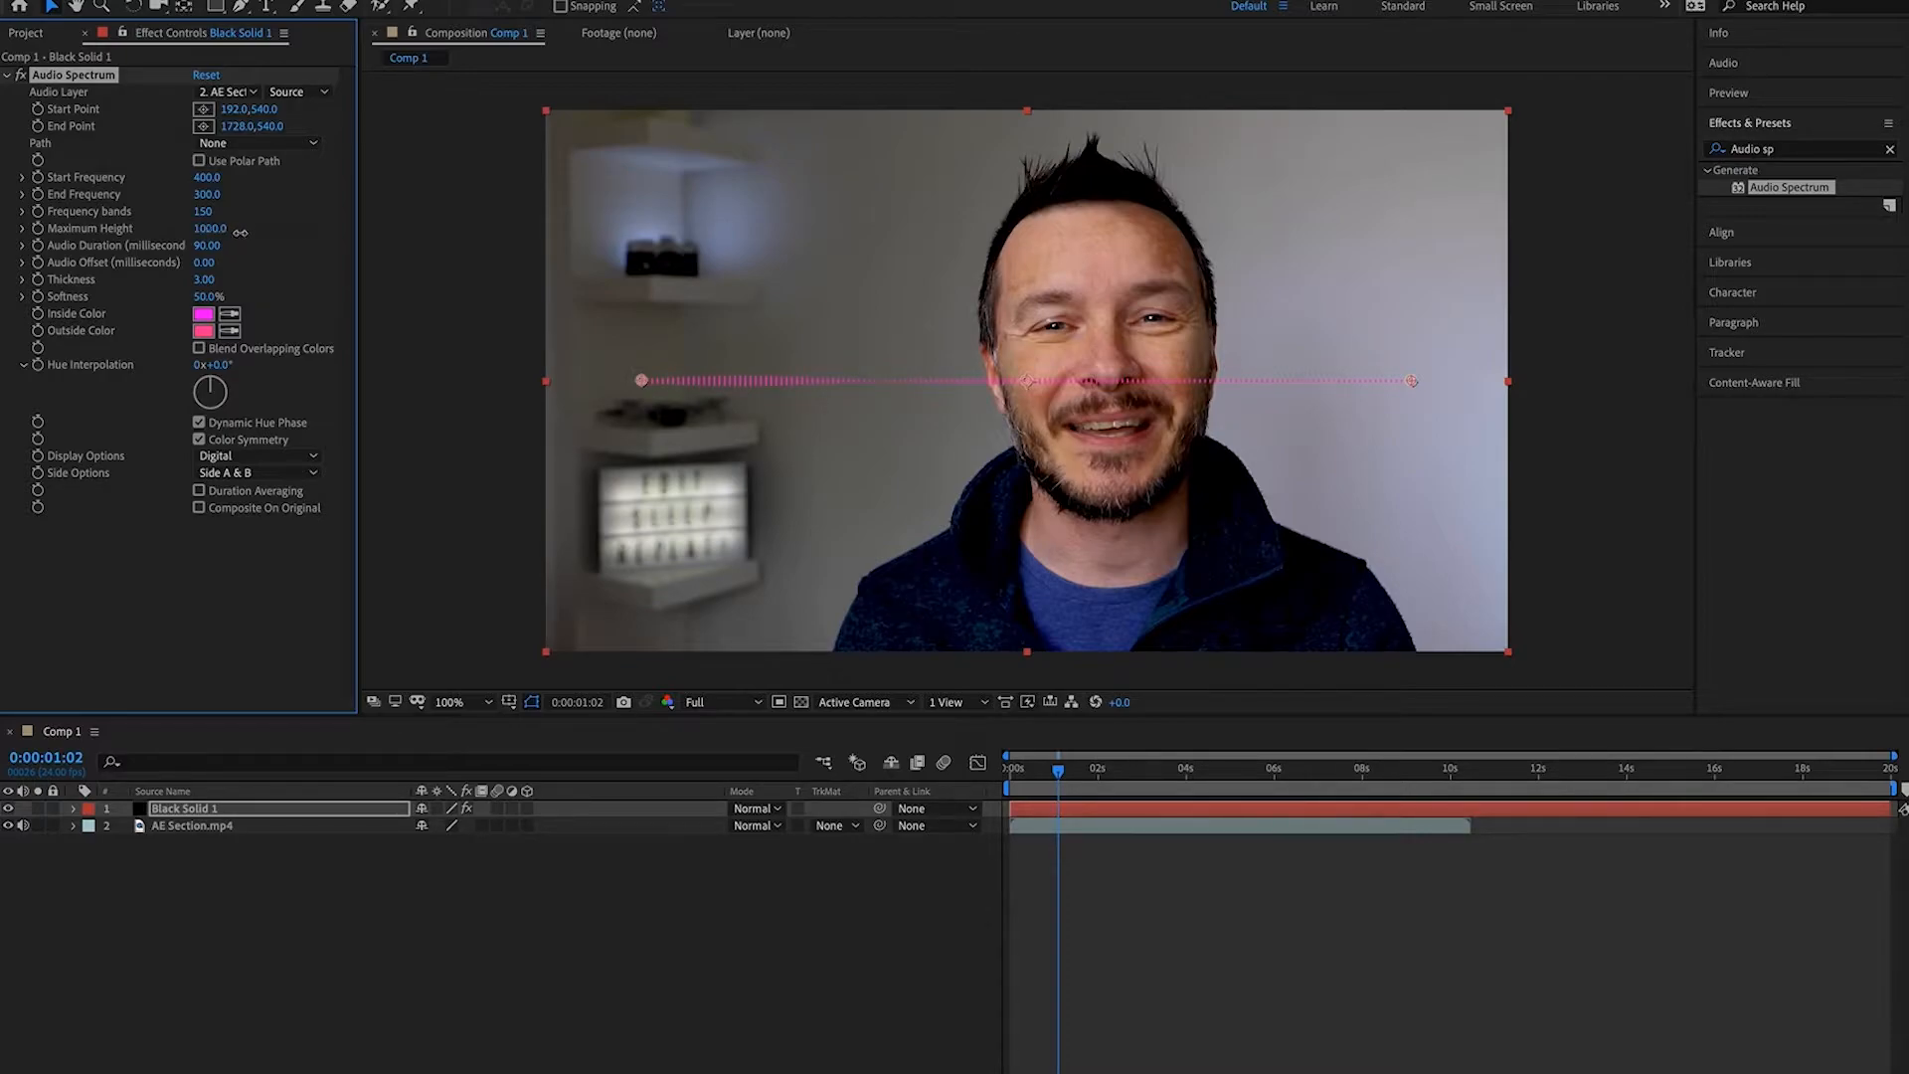
key("space")
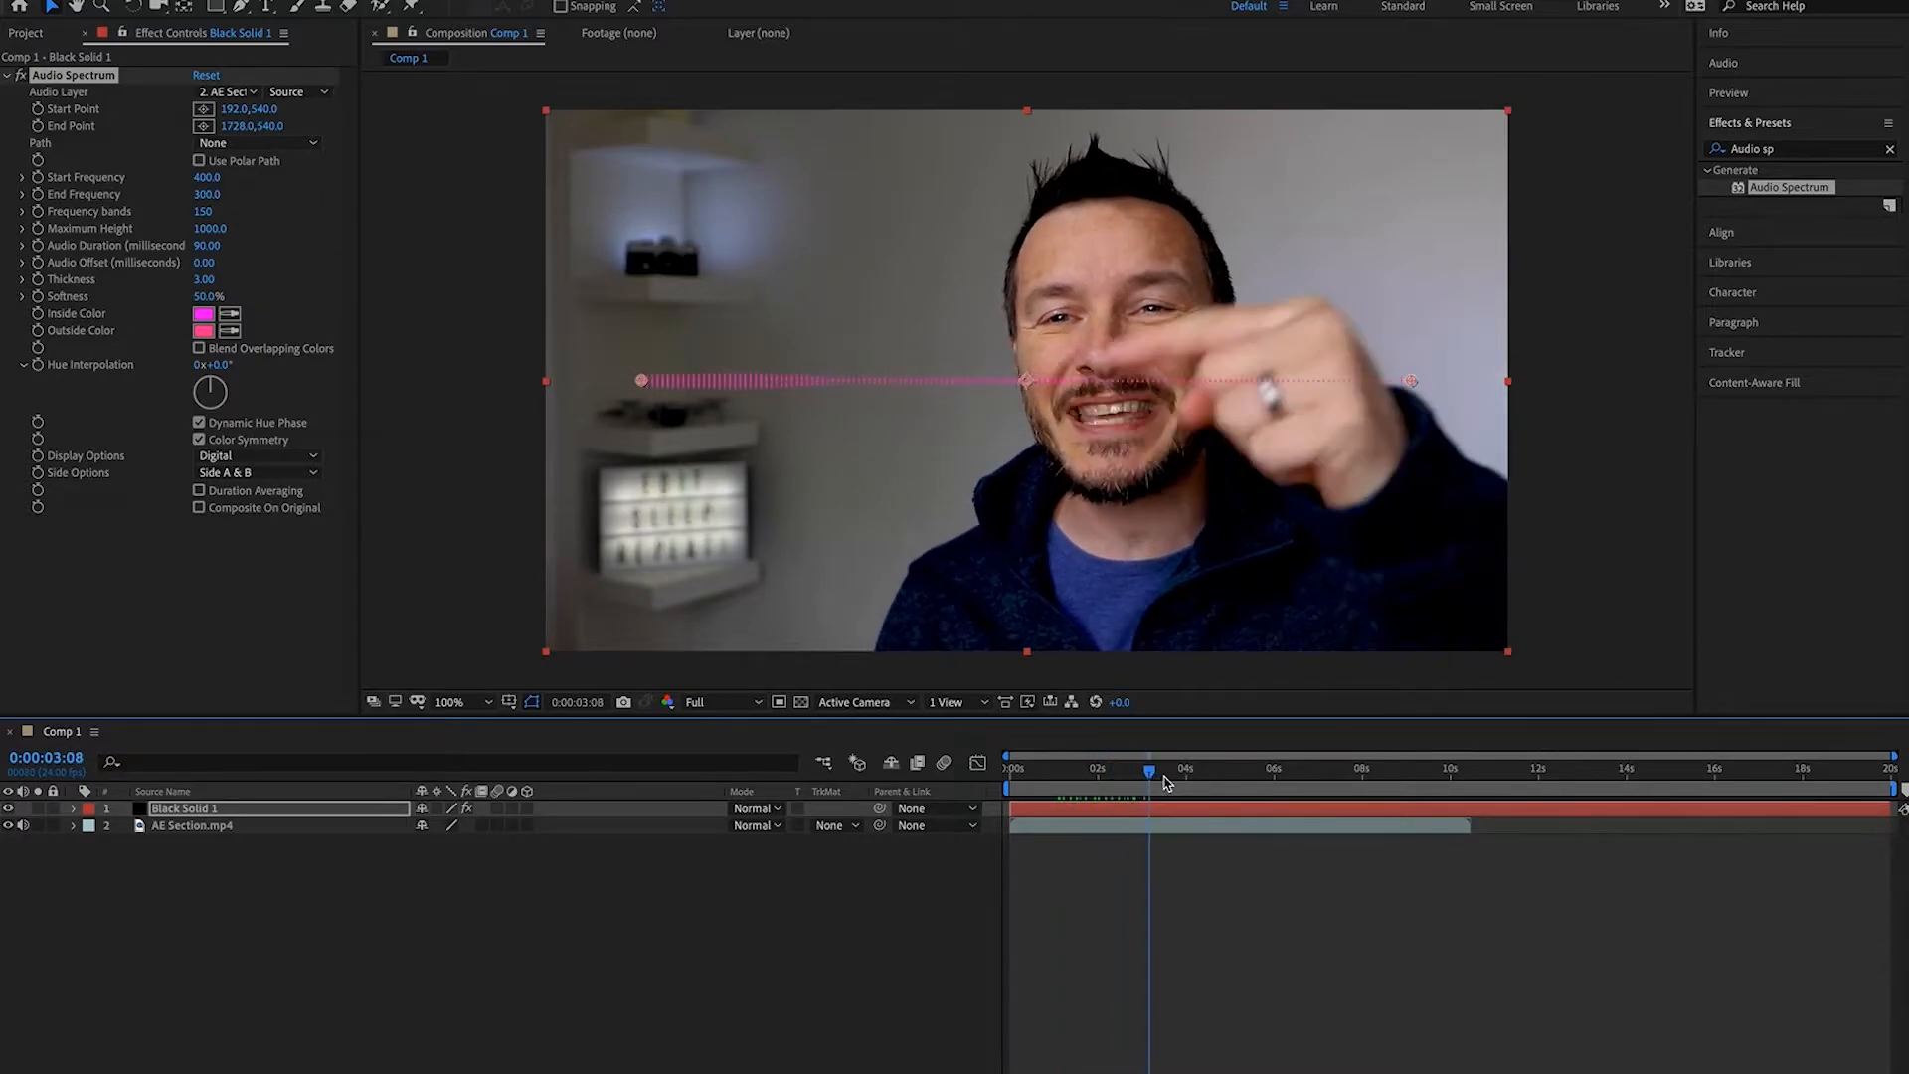
mouse_move(1194, 783)
left_mouse_down()
mouse_move(1252, 784)
mouse_move(1191, 780)
left_mouse_up()
left_click(225, 231)
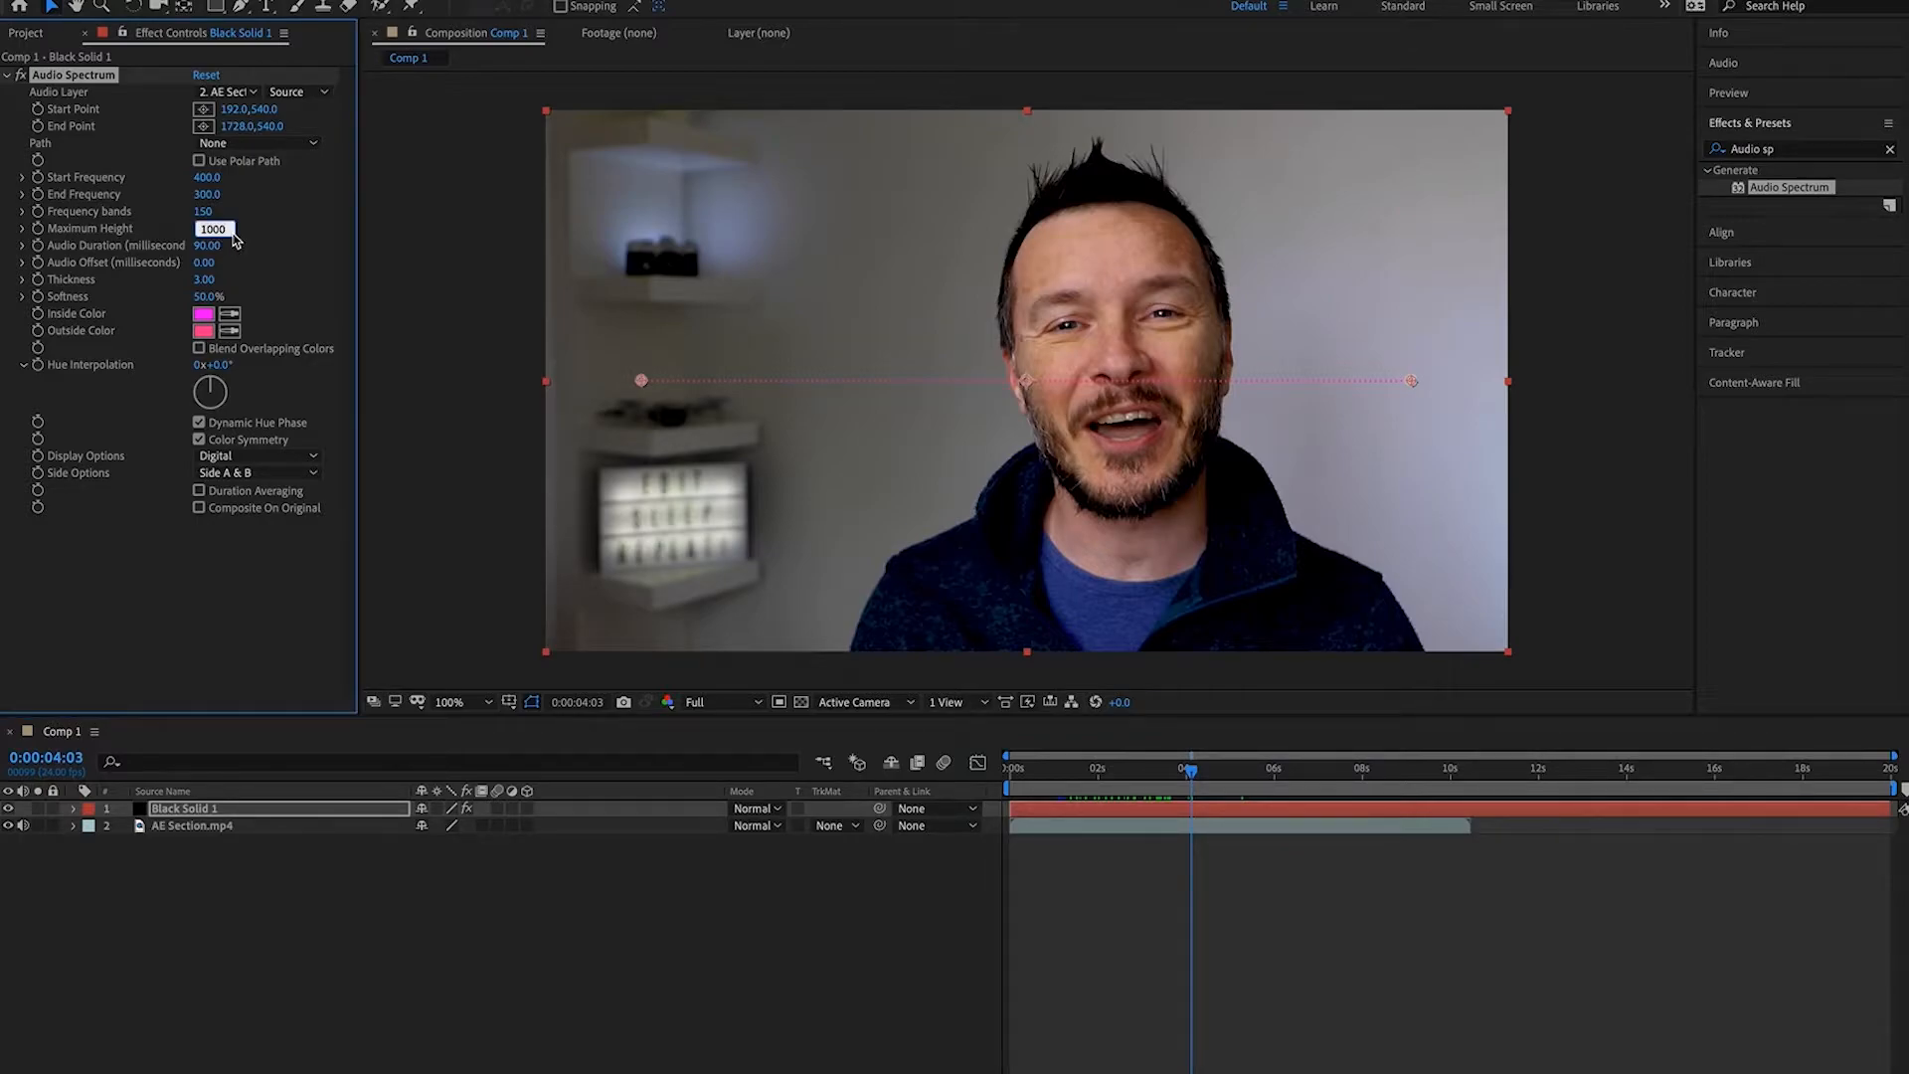
type("2")
key("Return")
left_click_drag(1191, 781, 1103, 780)
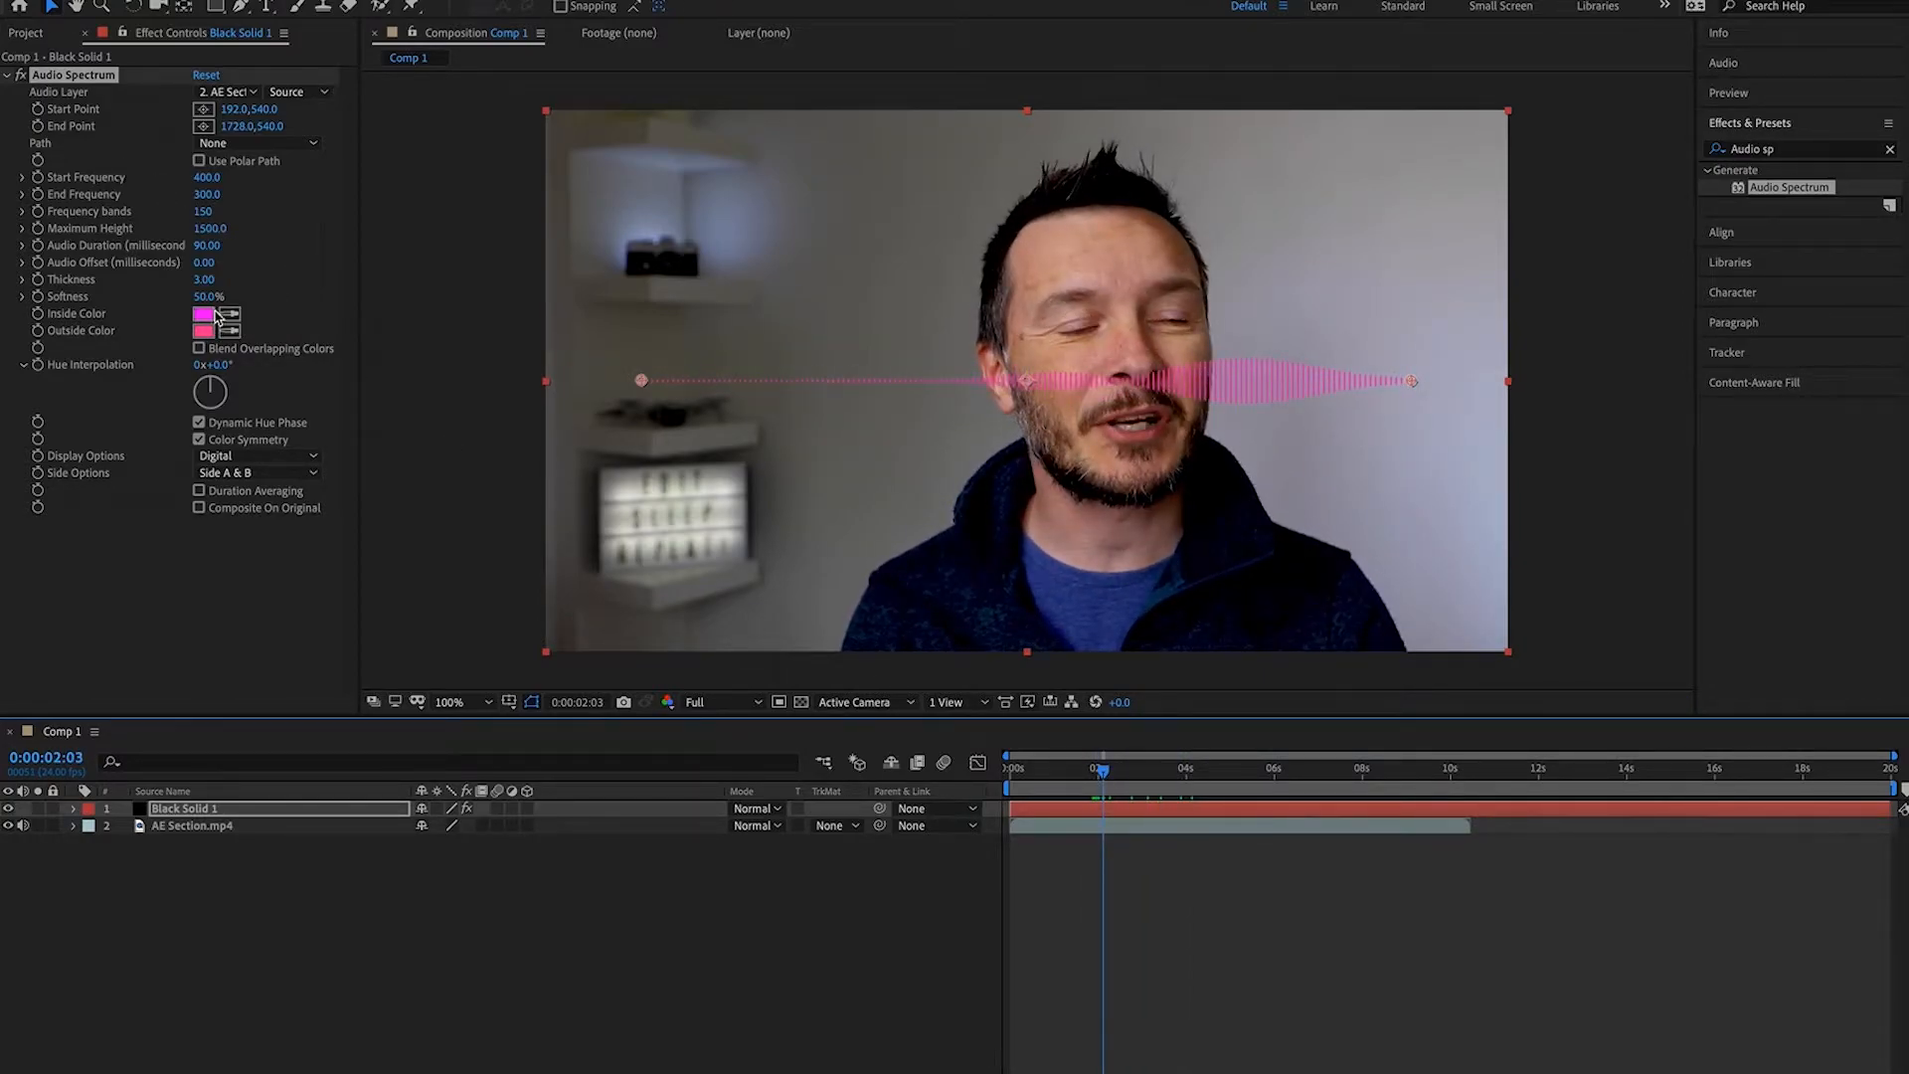
Set the Audio Spectrum's thickness to 5 and its softness to 0%
left_click(205, 280)
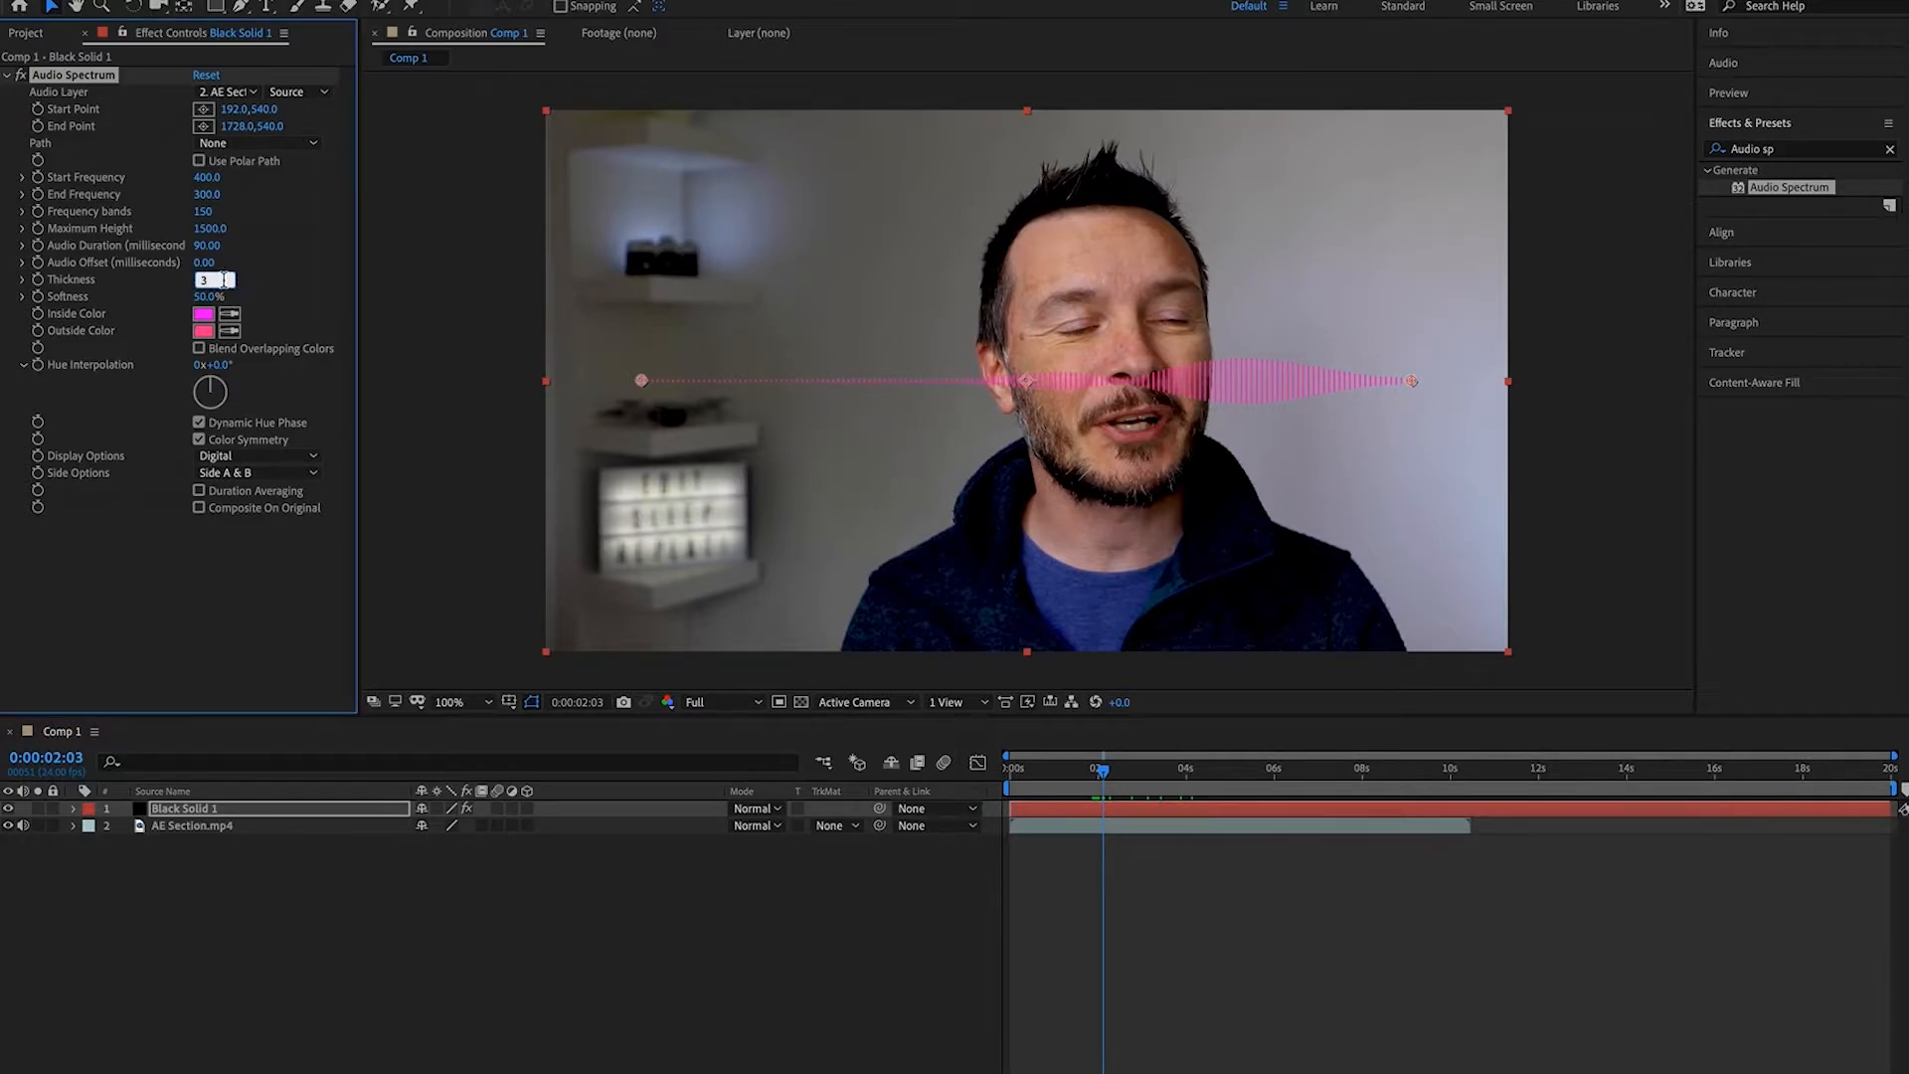
key("Return")
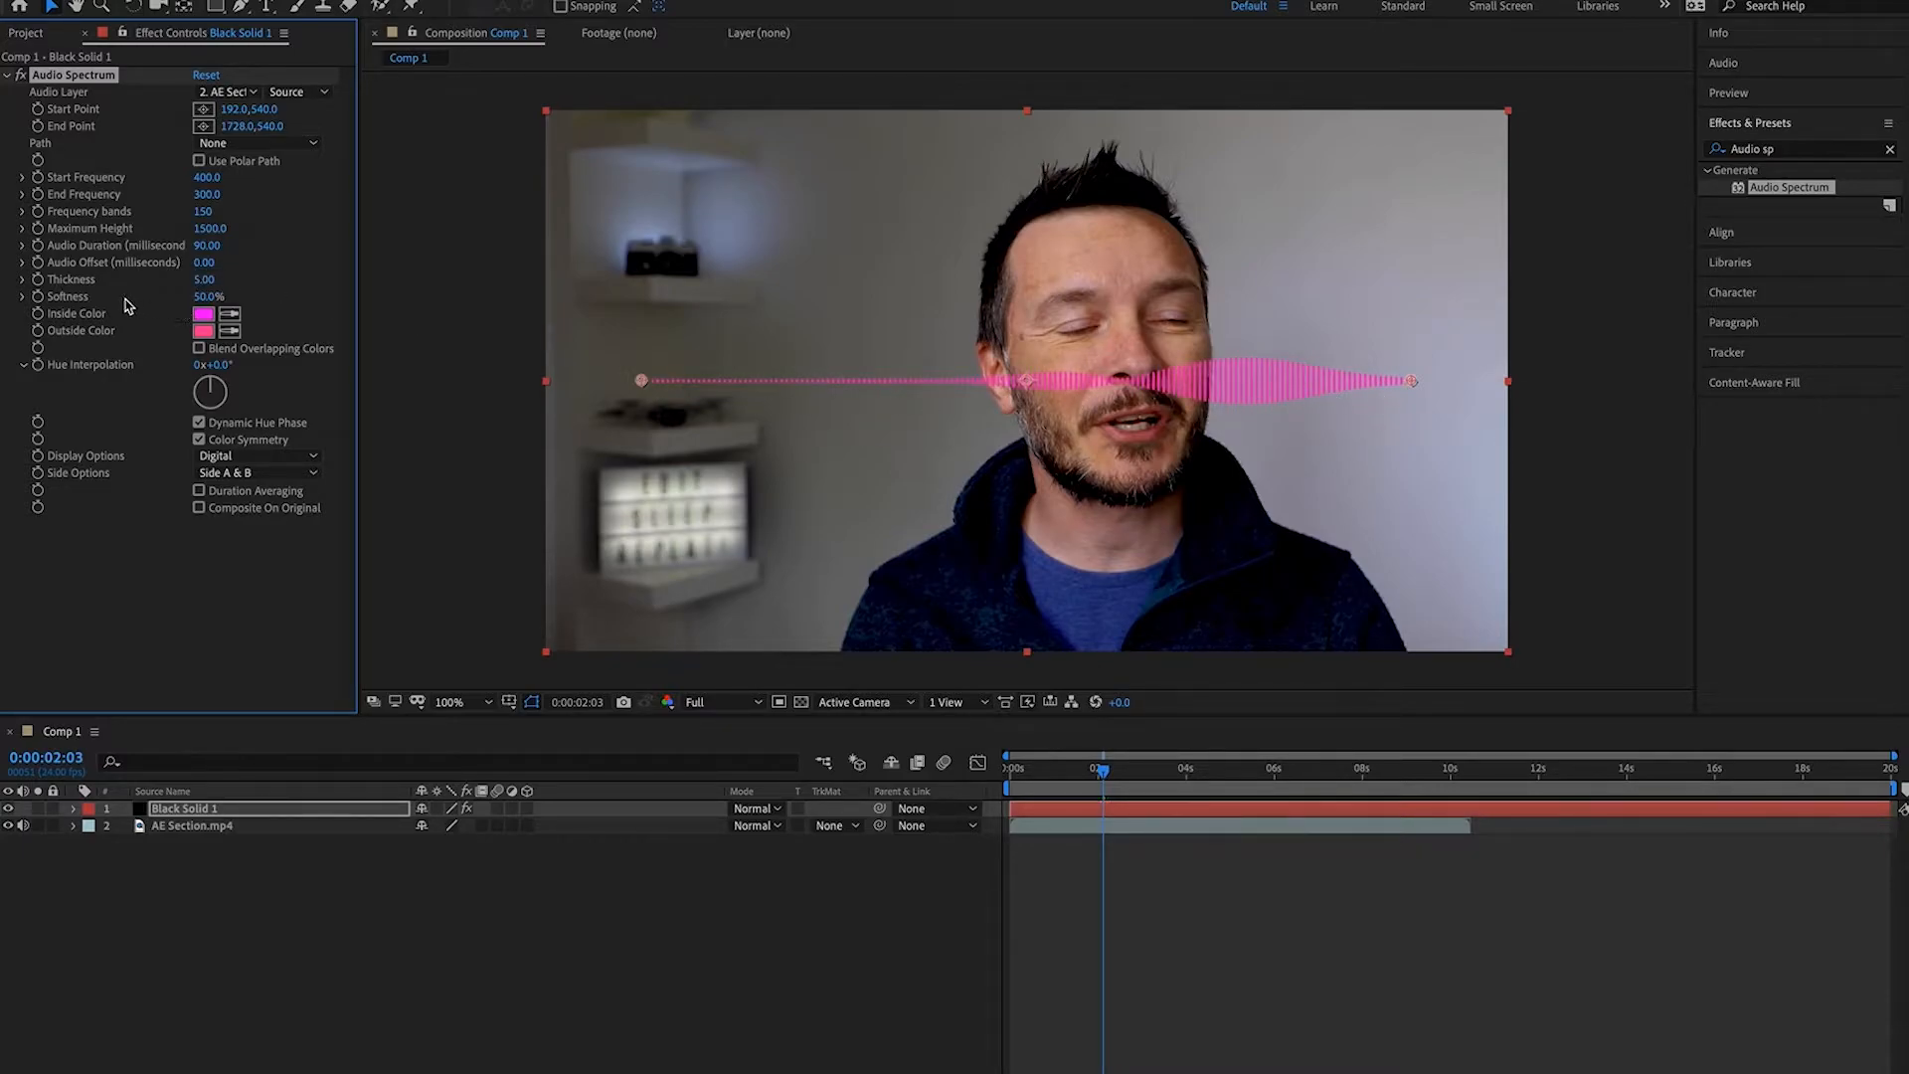
left_click_drag(203, 296, 113, 299)
Change the spectrum's inside color to blue 1600FF and its outside color to lighter blue 328EFF
left_click(204, 315)
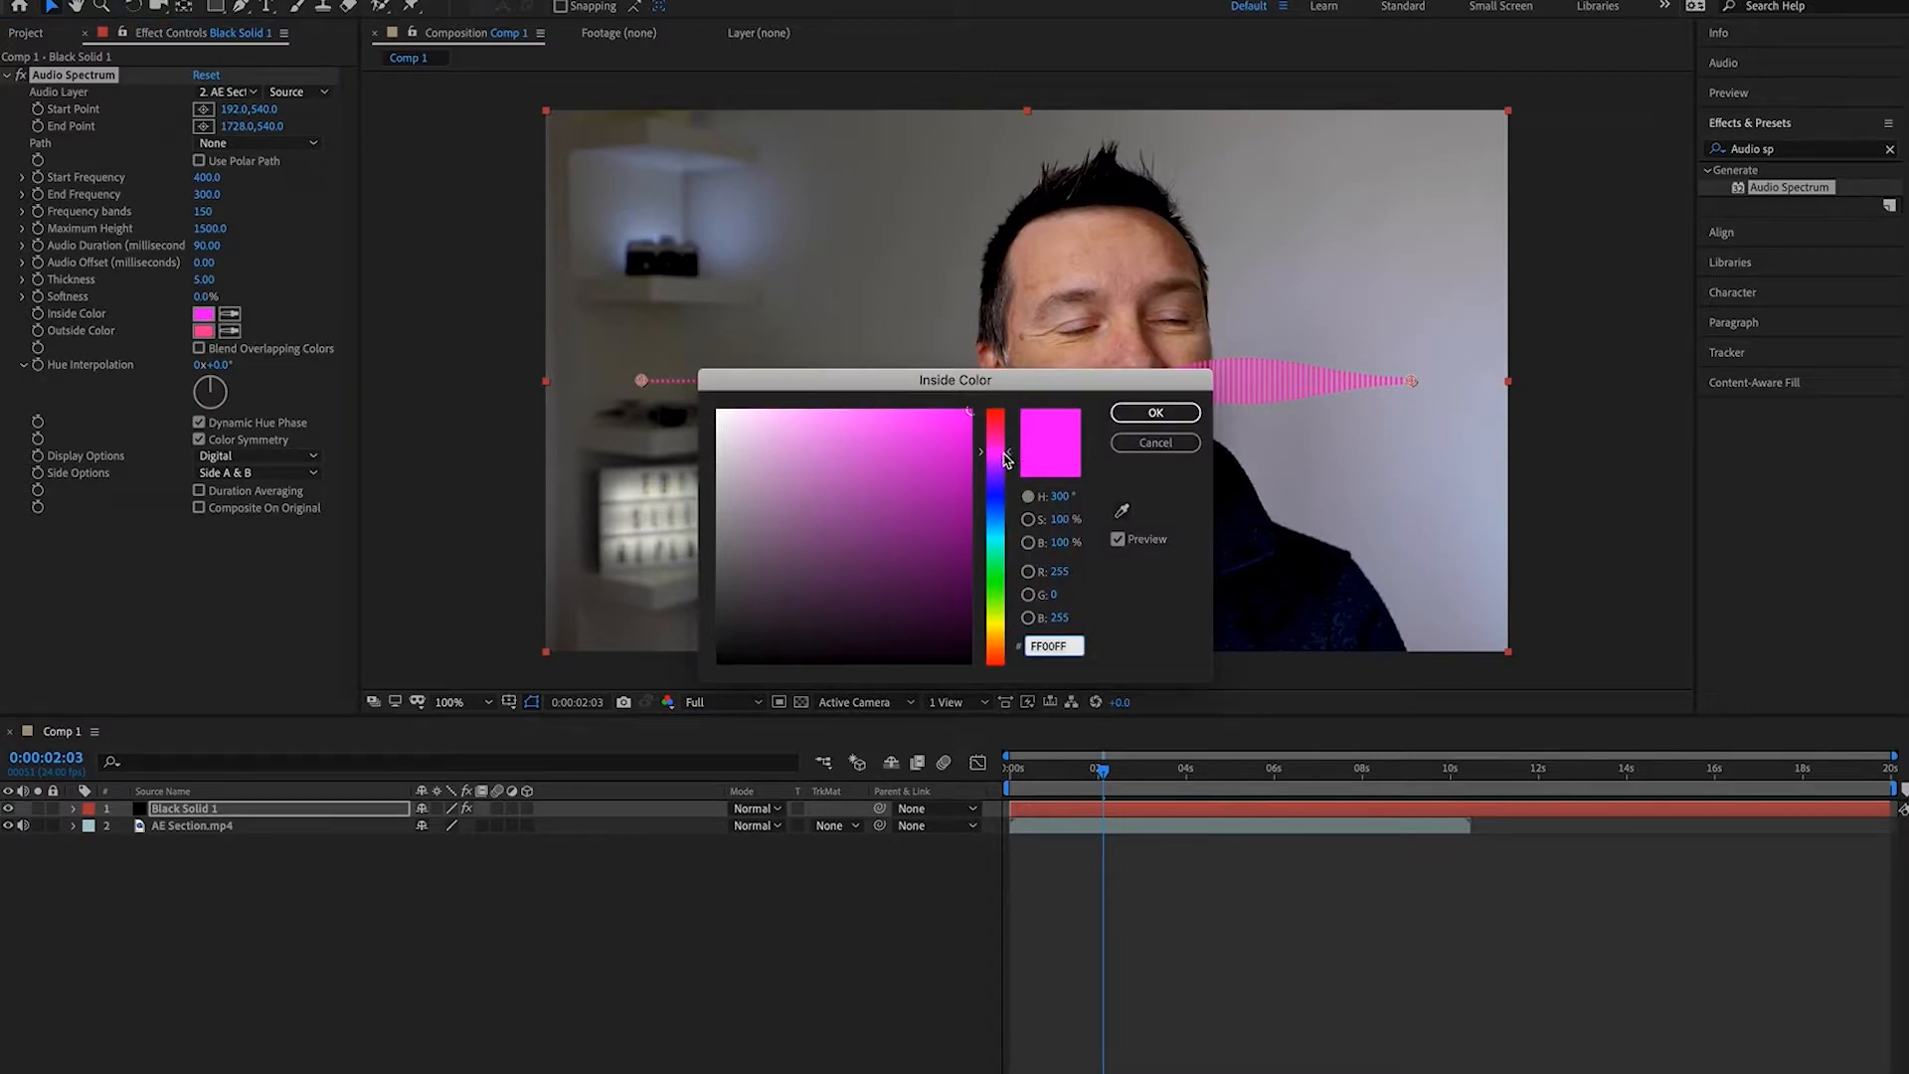
mouse_move(1009, 457)
left_mouse_down()
mouse_move(1009, 646)
mouse_move(1009, 494)
left_mouse_up()
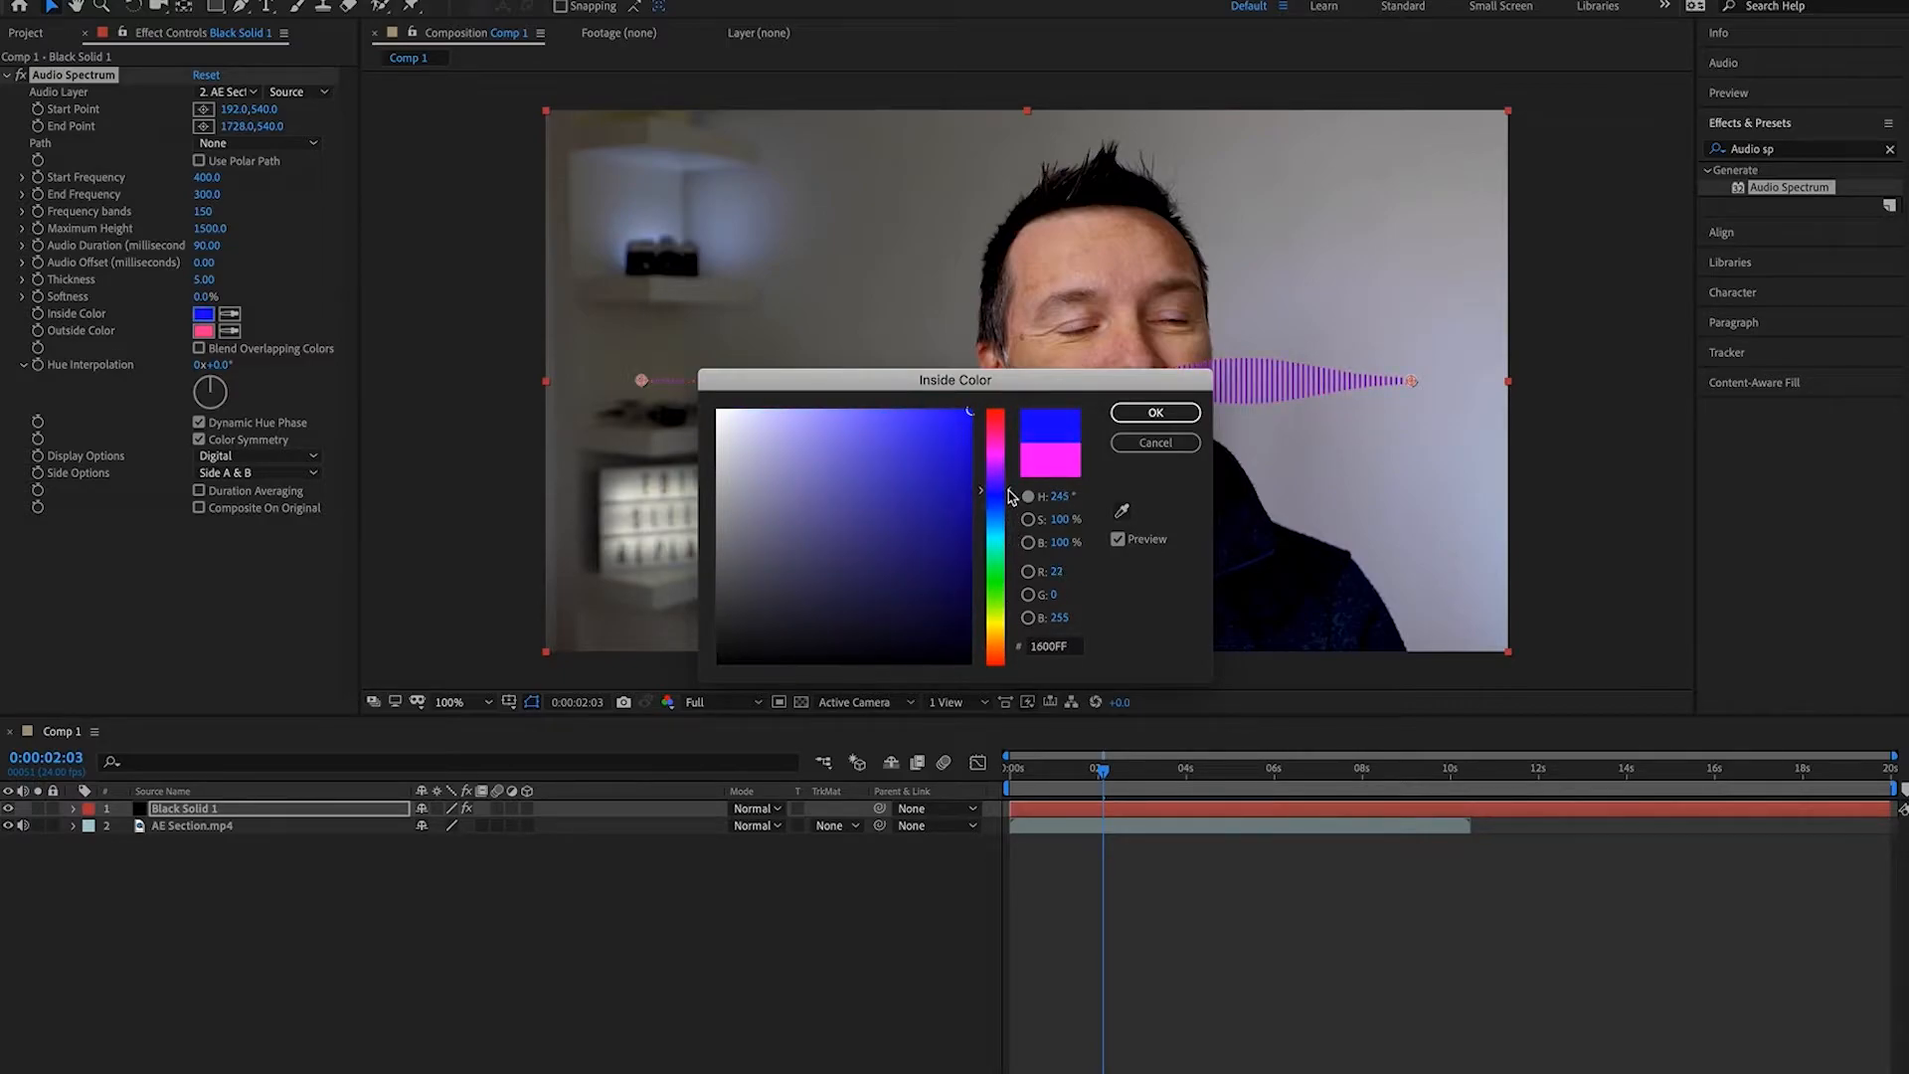
left_click(1153, 413)
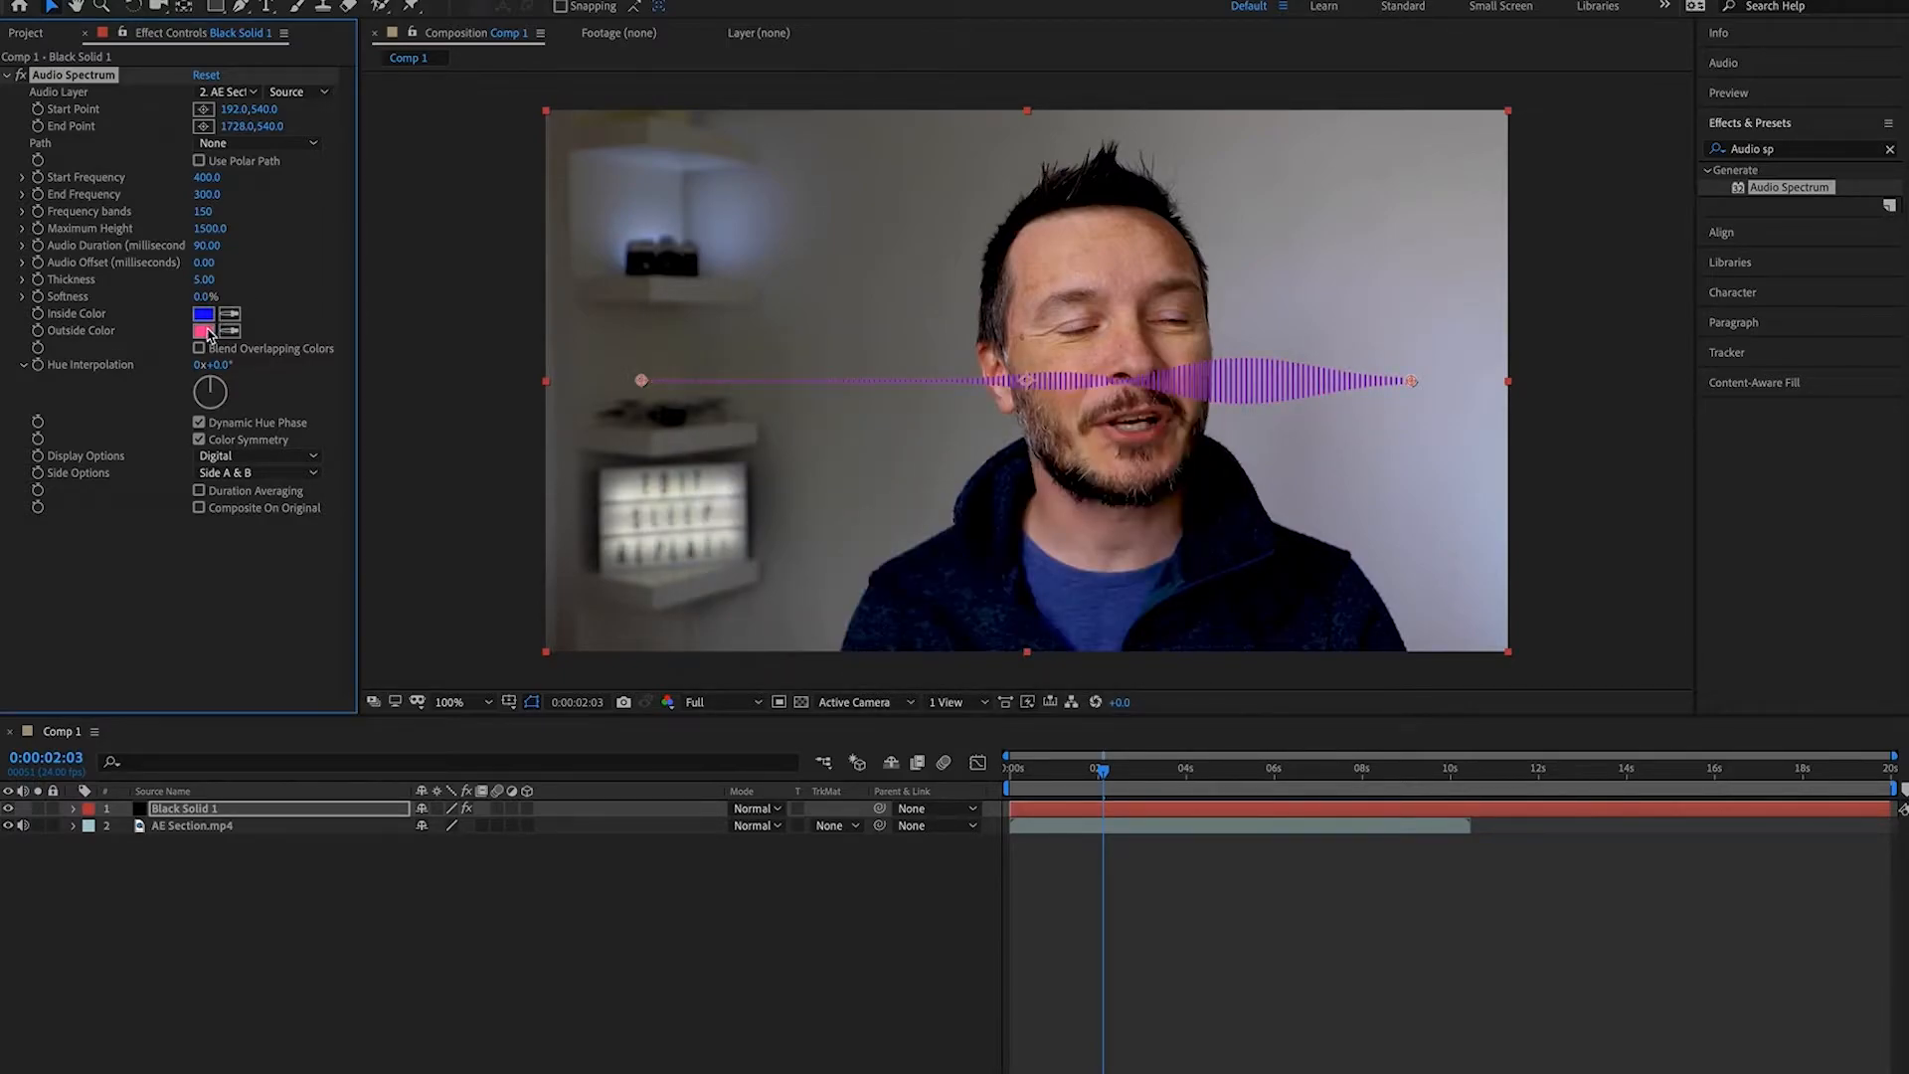
left_click(205, 331)
left_click_drag(1011, 439, 1007, 519)
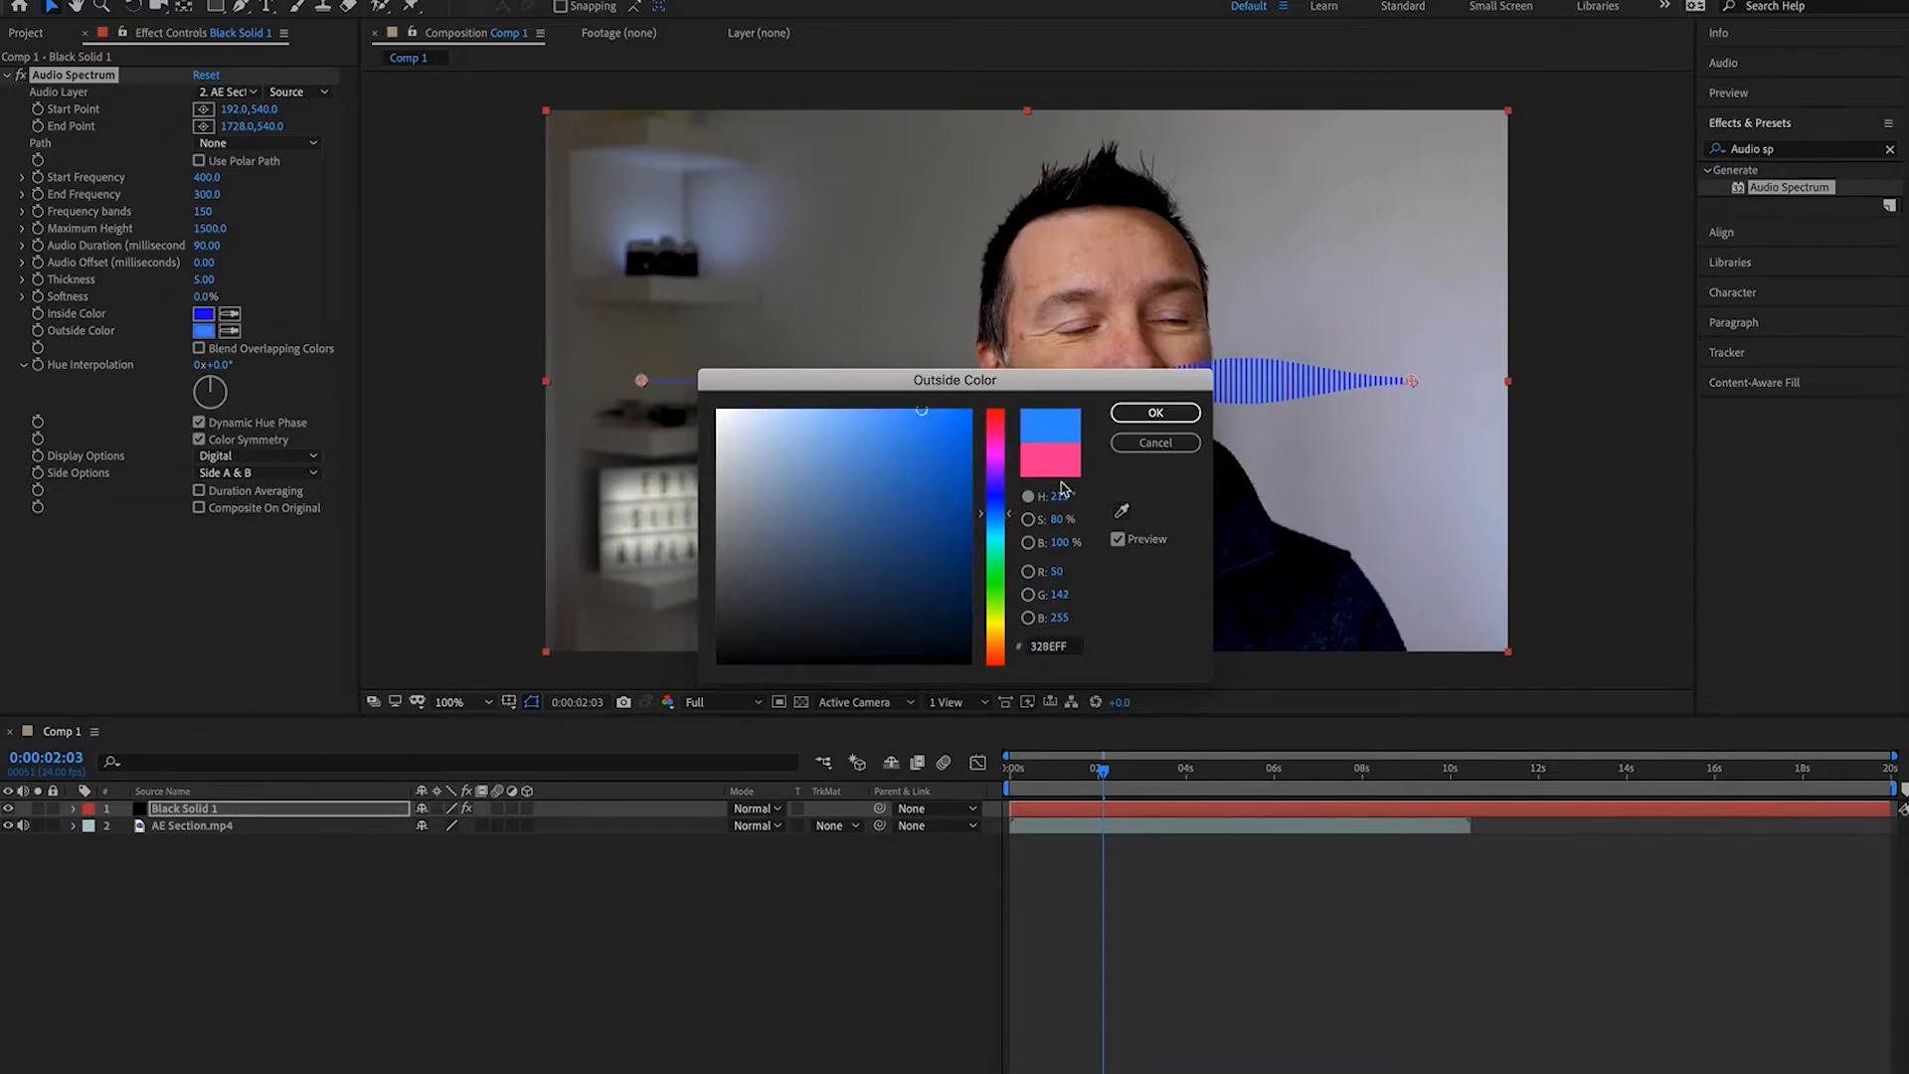
left_click(1121, 418)
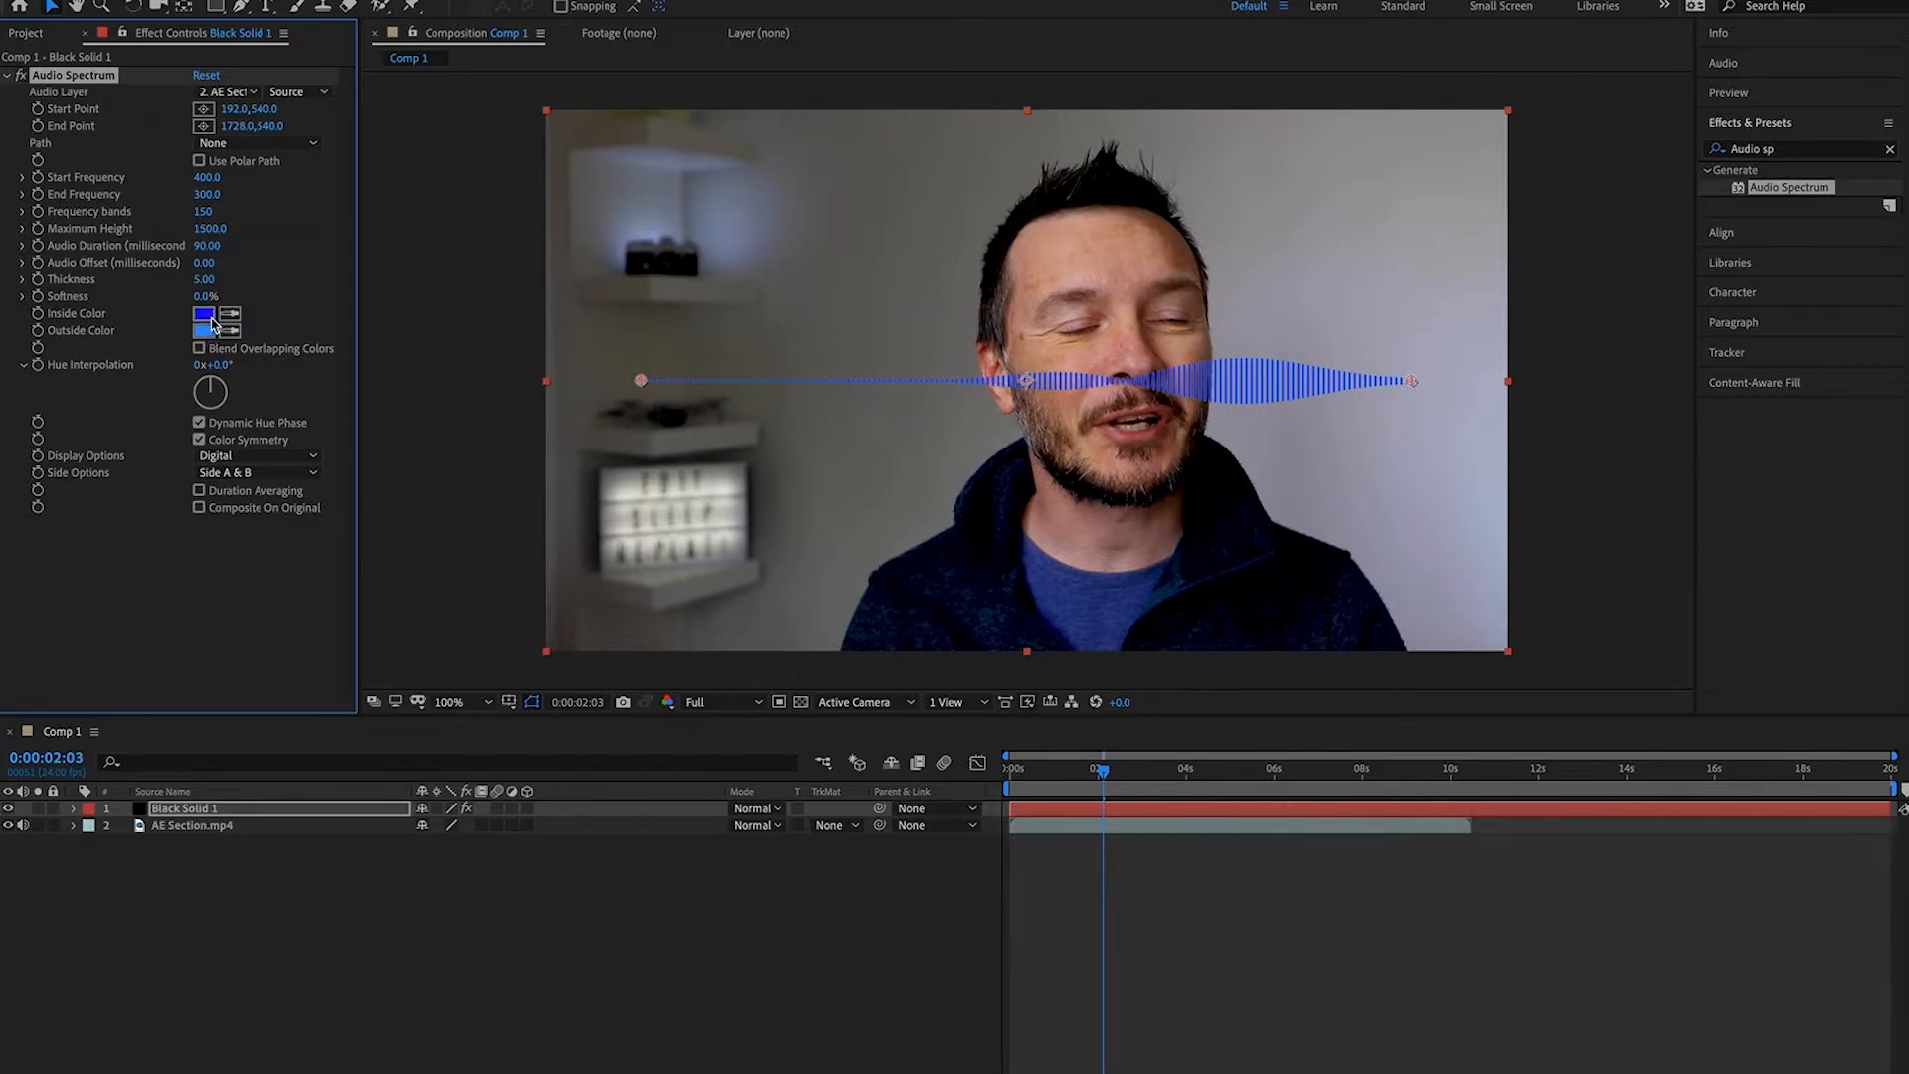
Try different hue interpolation angles for the spectrum and settle on -7°
left_click_drag(204, 393, 205, 392)
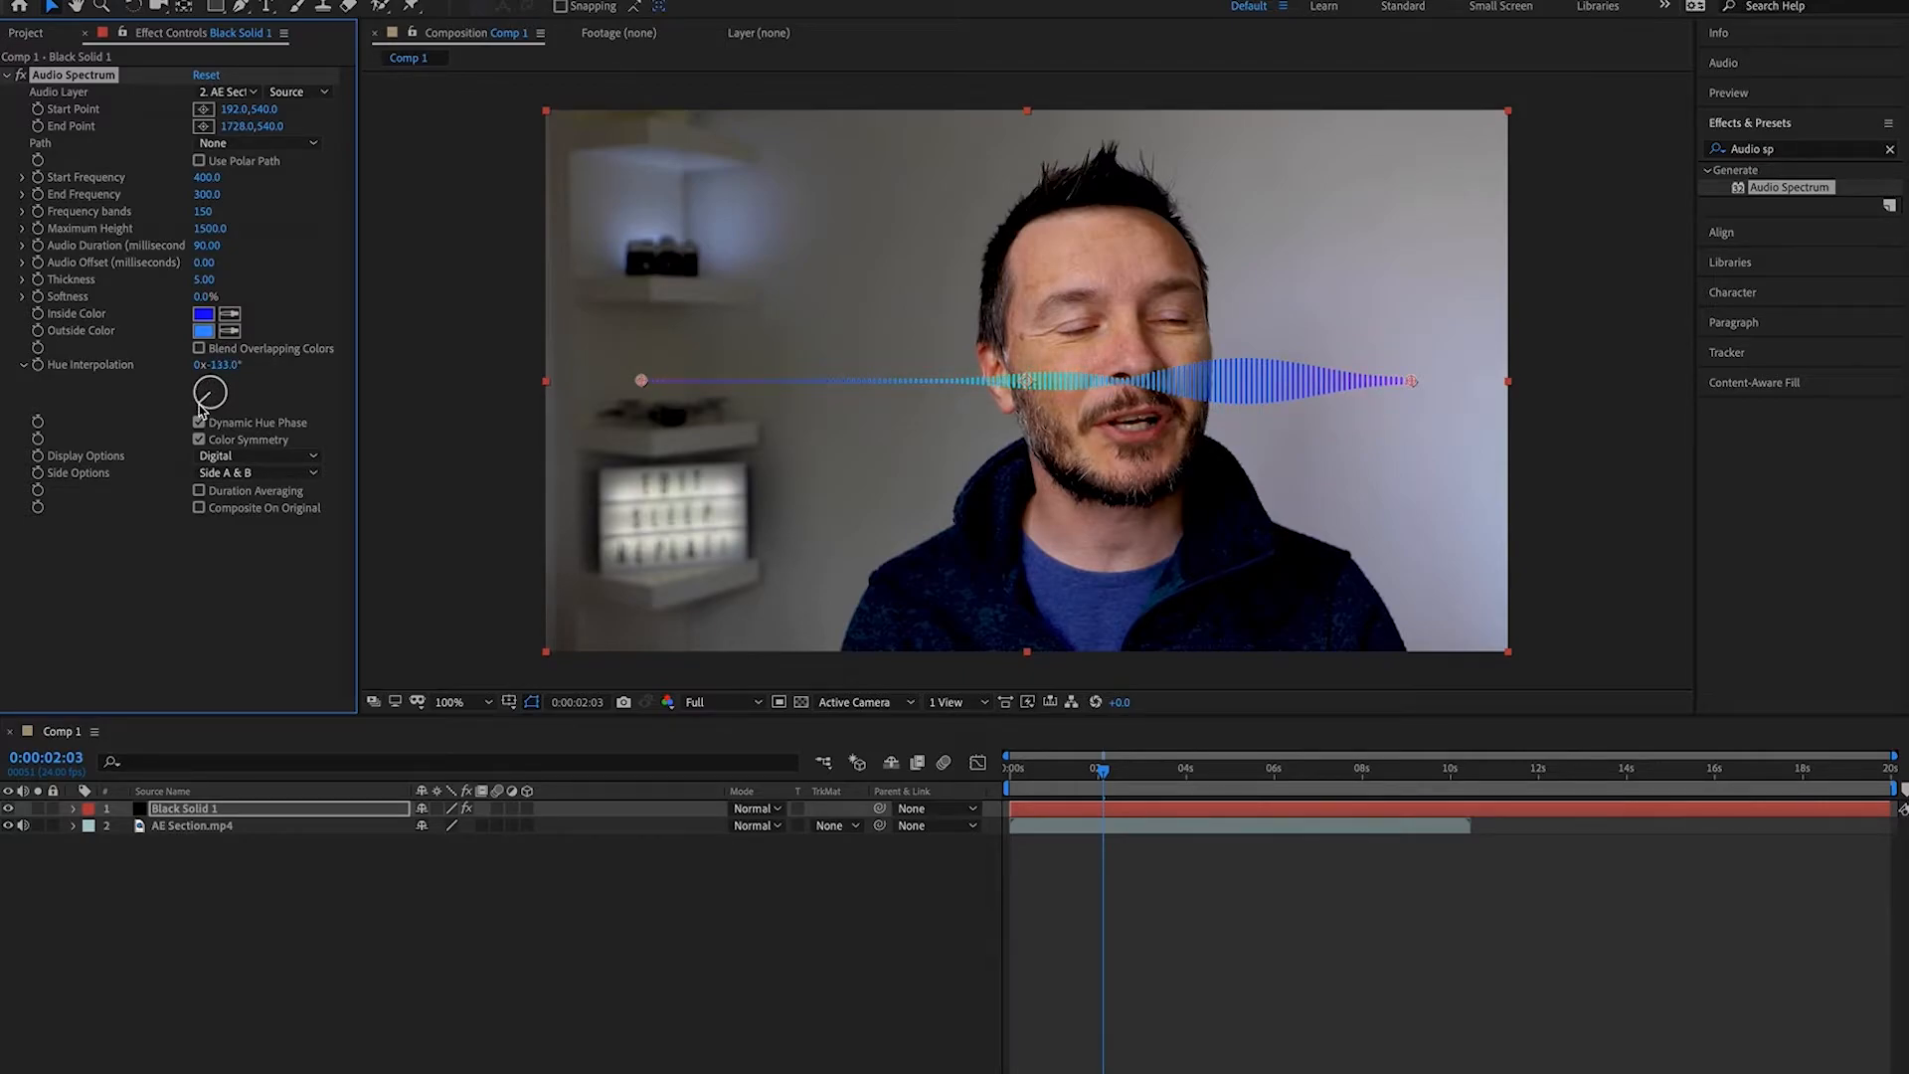
mouse_move(207, 397)
left_mouse_down()
mouse_move(198, 433)
mouse_move(221, 438)
mouse_move(198, 416)
mouse_move(209, 387)
left_mouse_up()
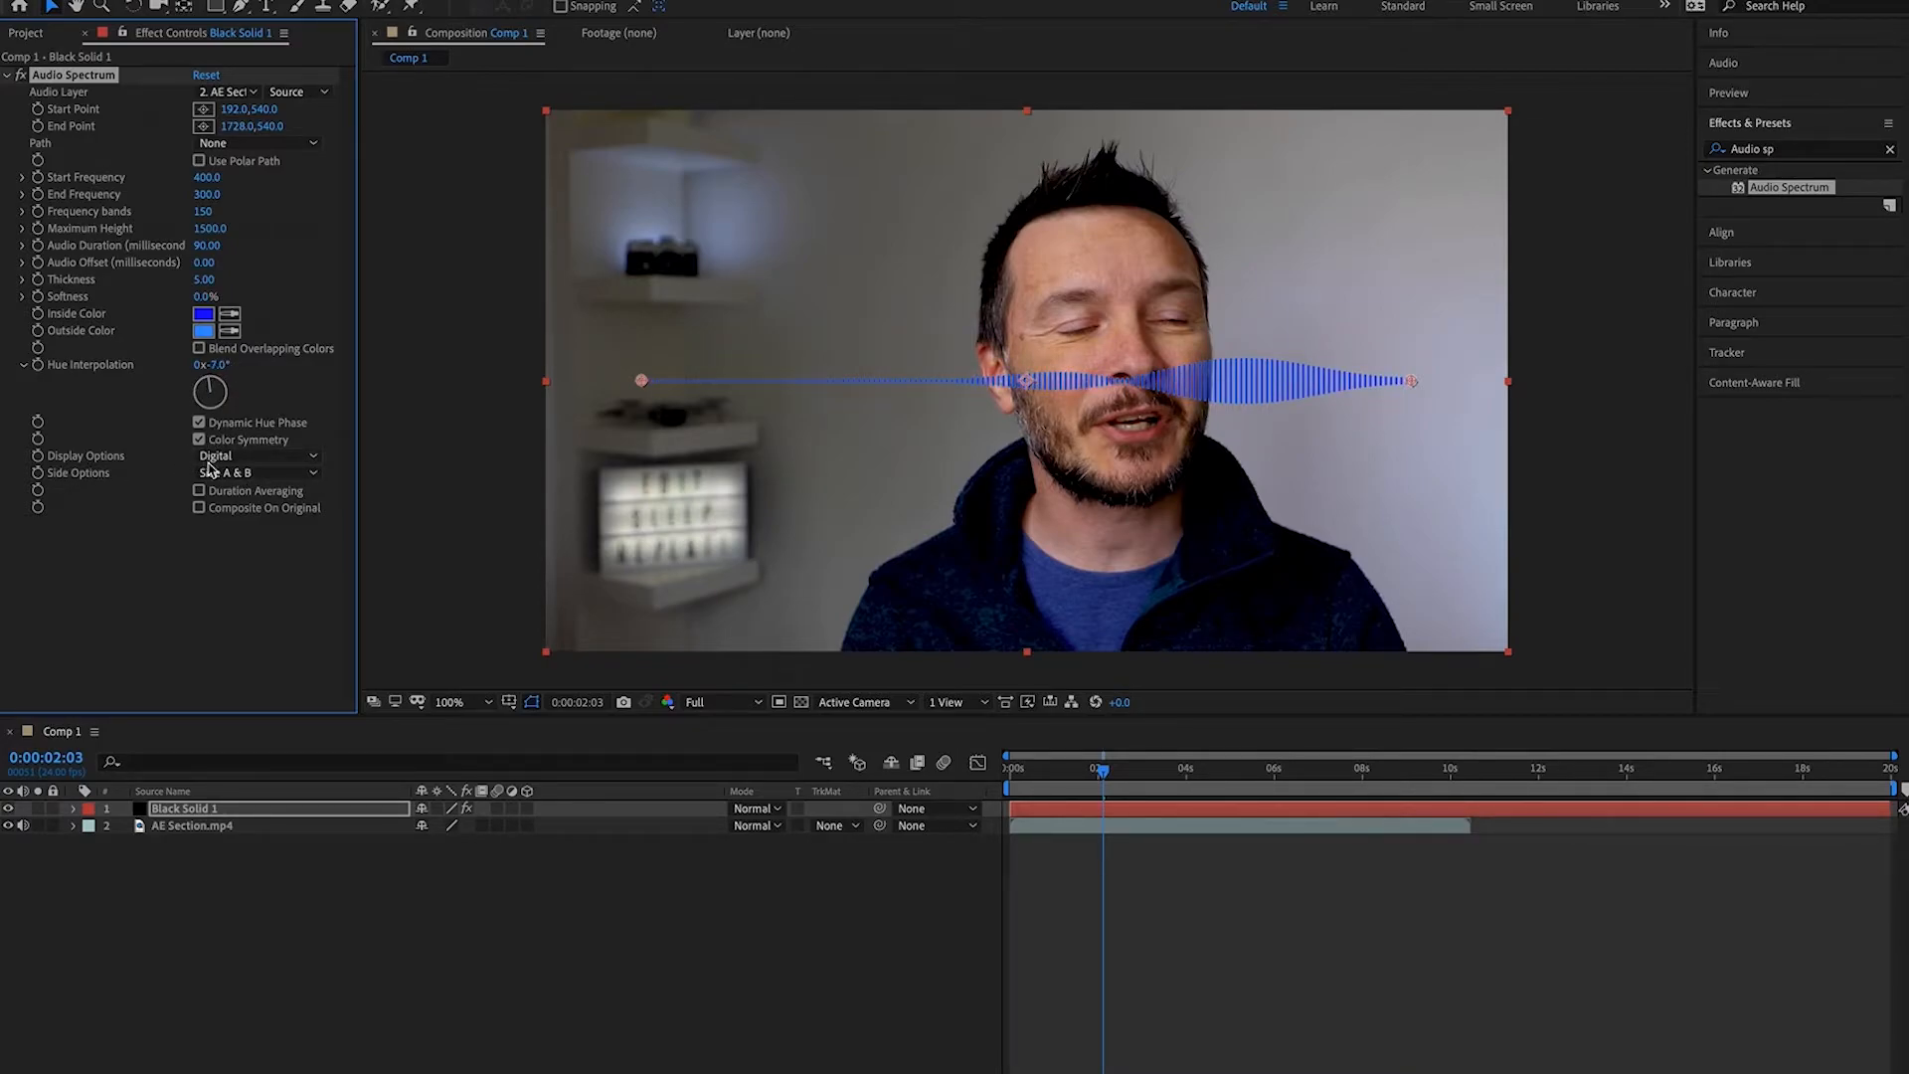
Try the Analog lines and Analog dots display options for the spectrum and restore Digital
left_click(304, 456)
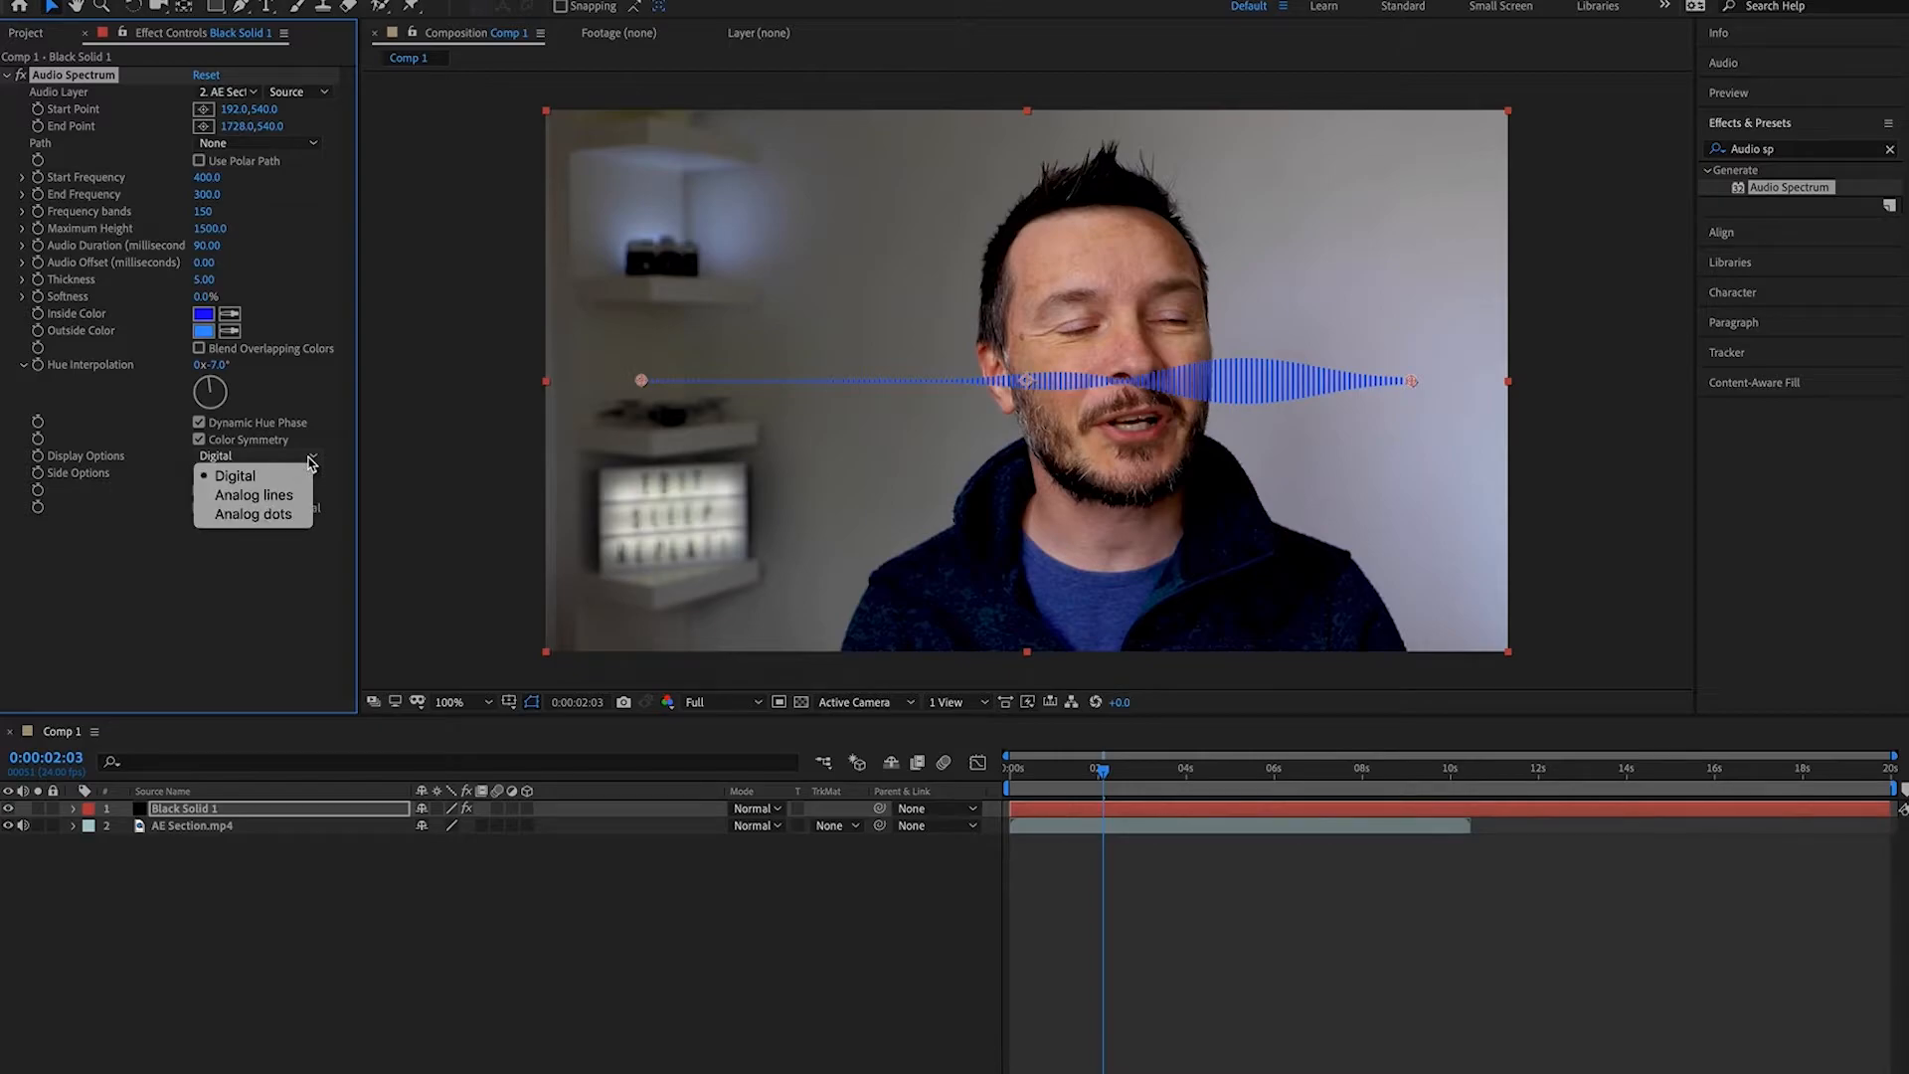
left_click(256, 495)
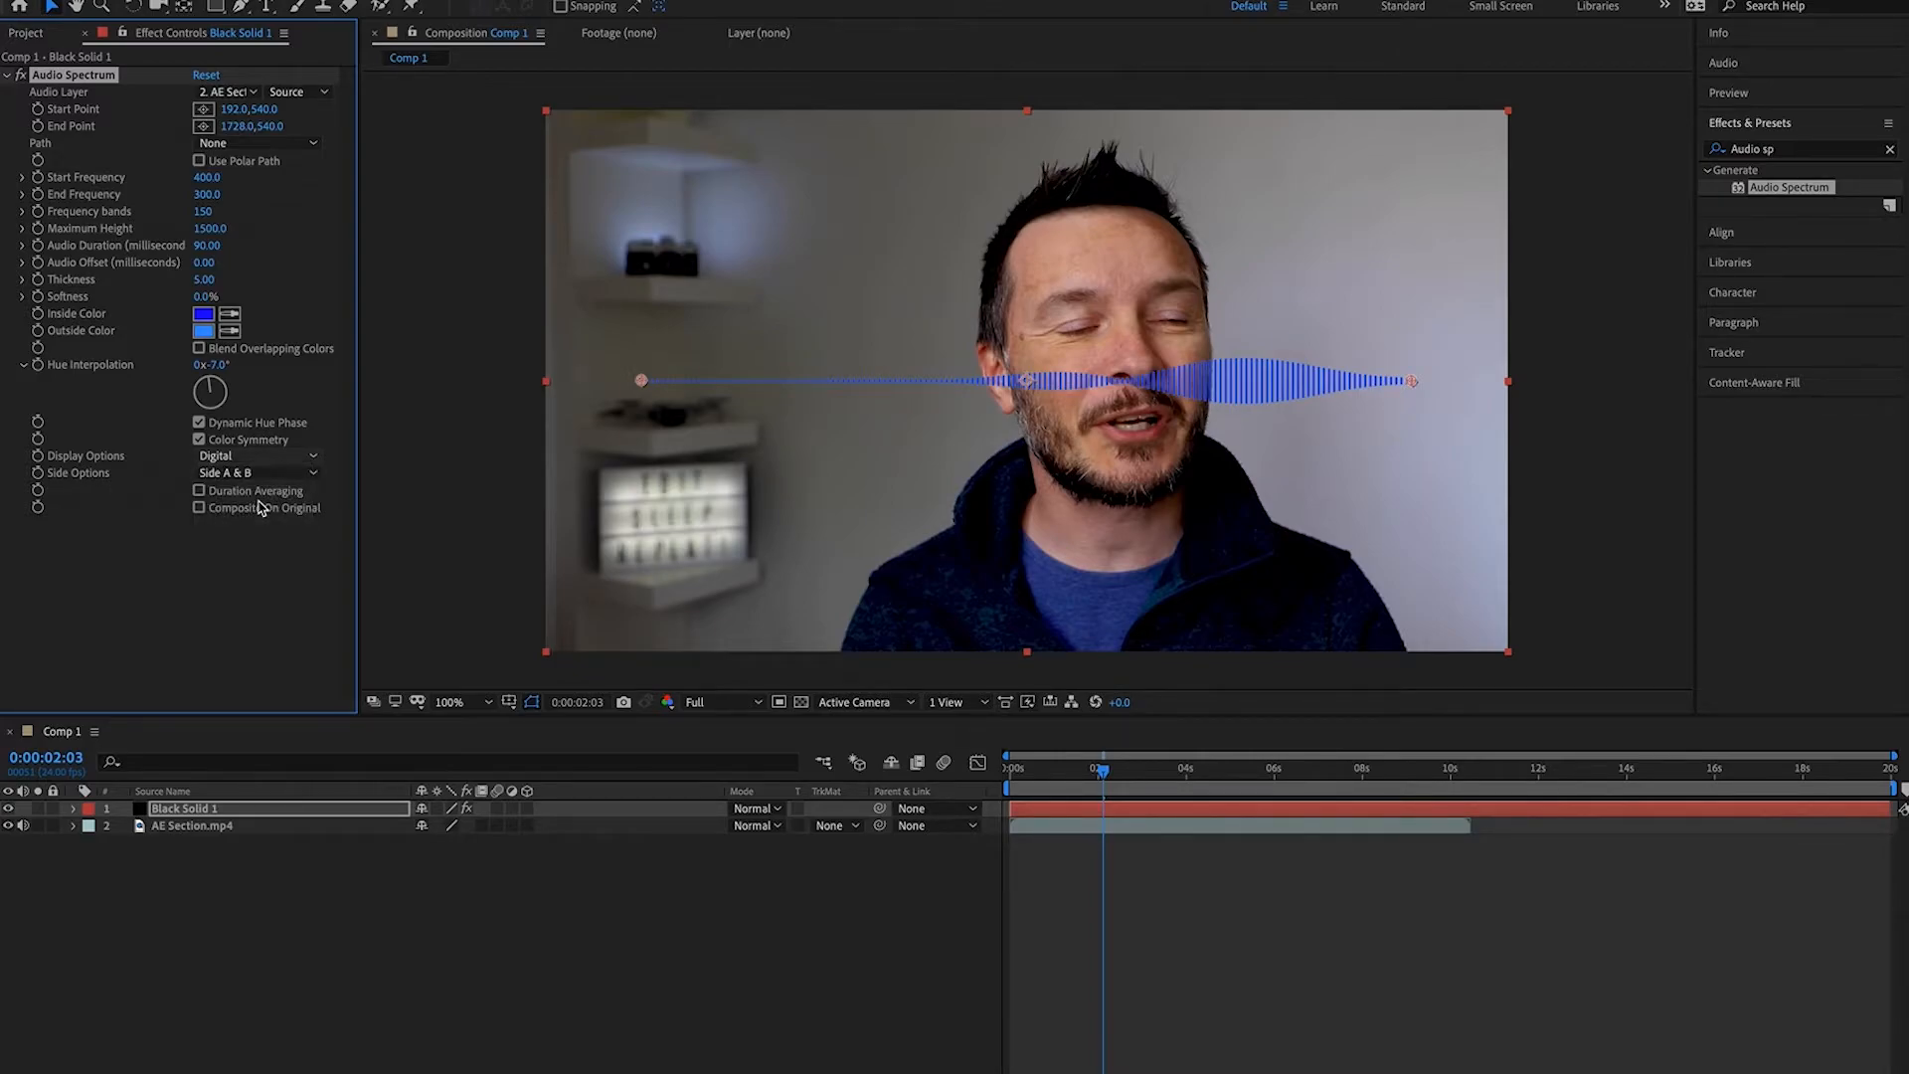
left_click(299, 457)
left_click(269, 513)
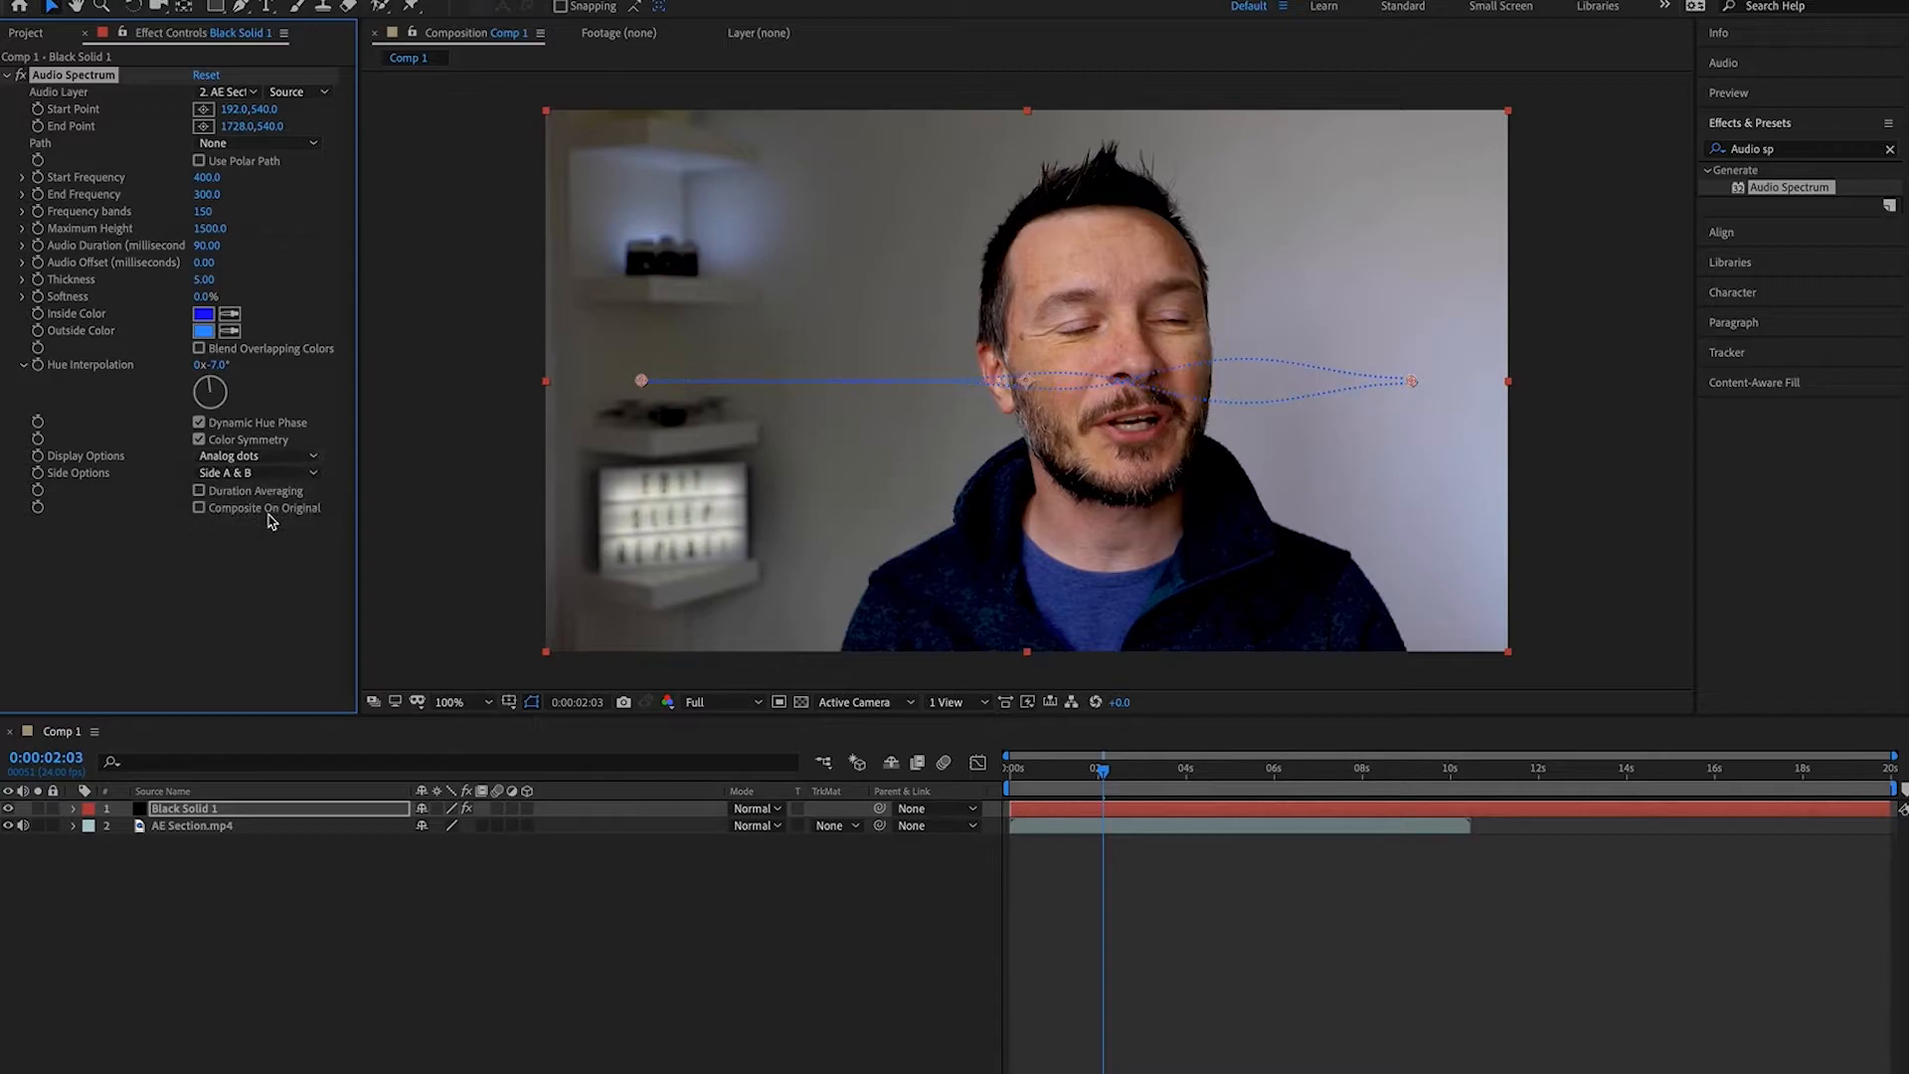
left_click(298, 456)
left_click(257, 470)
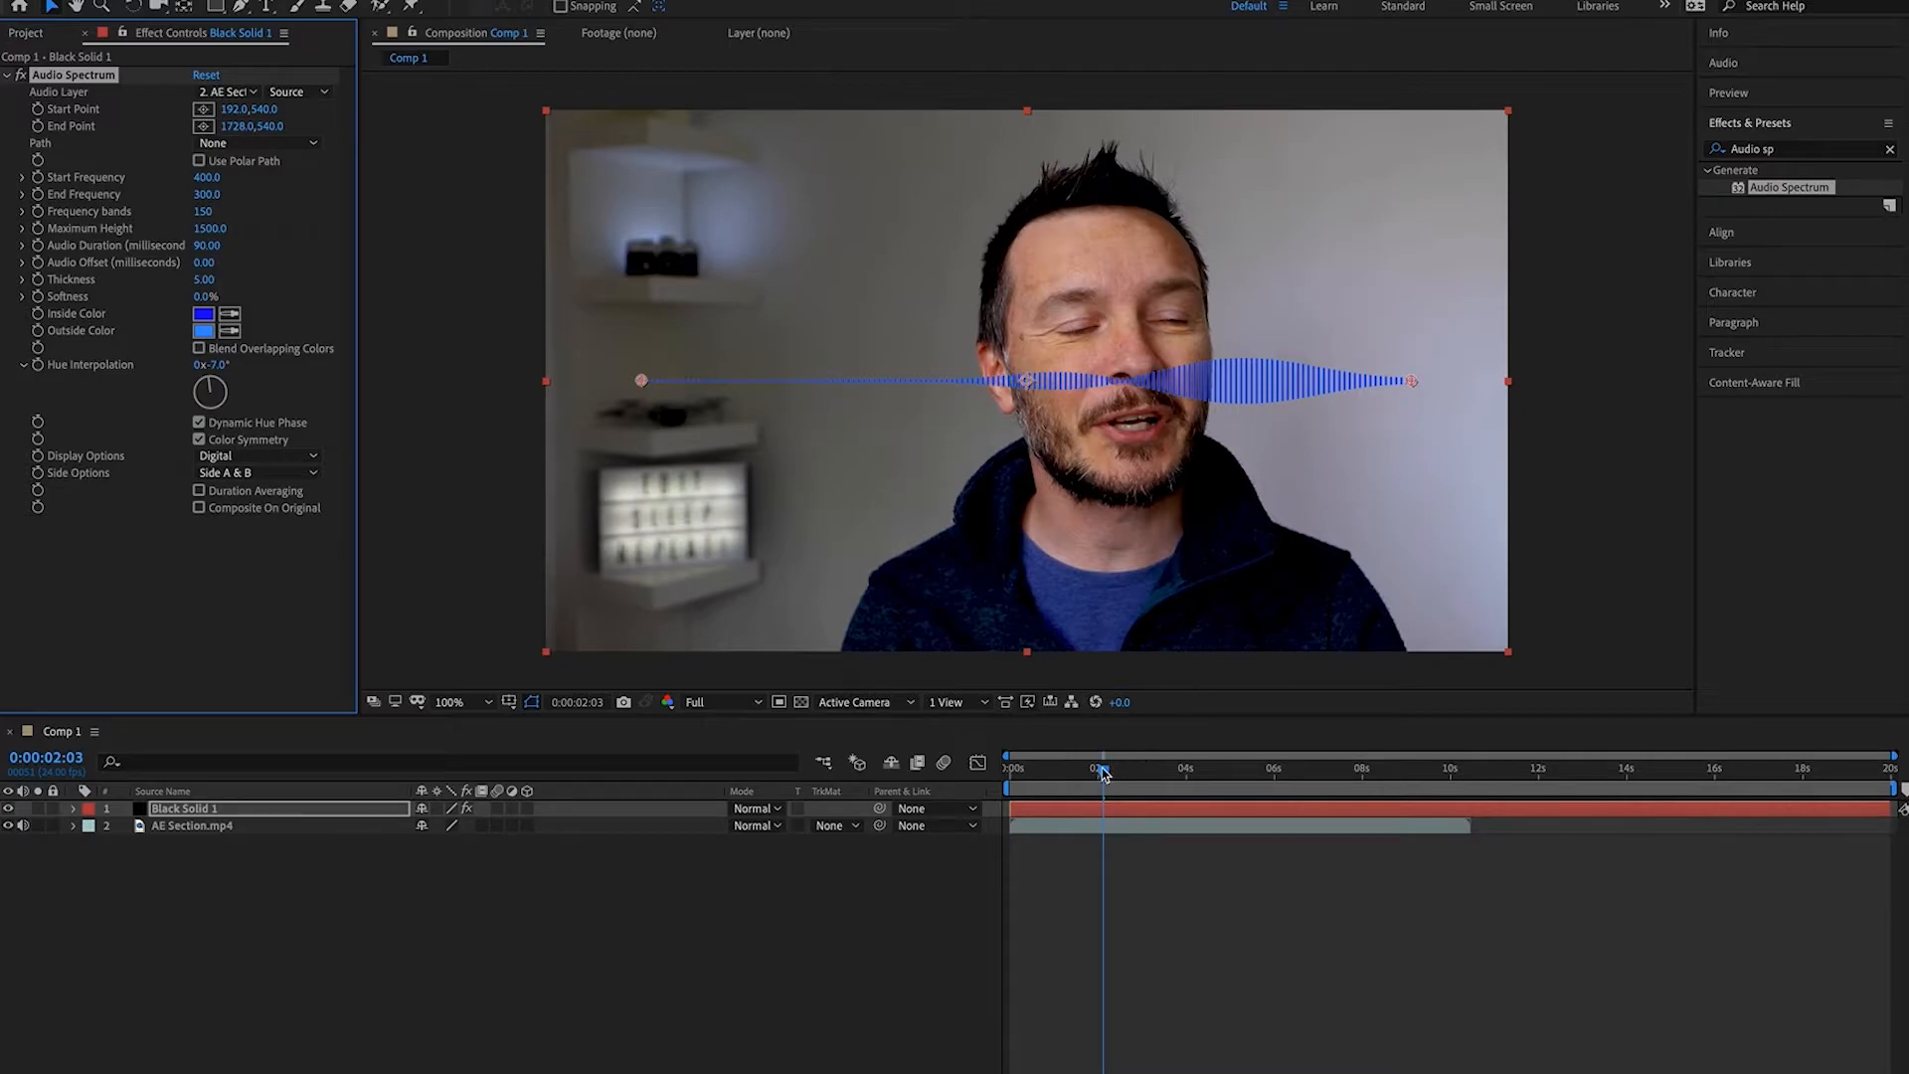
Duplicate the spectrum solid layer and, with the top copy hidden, set the lower copy's display option to Analog lines
mouse_move(1102, 774)
left_mouse_down()
mouse_move(1201, 778)
mouse_move(1014, 781)
mouse_move(1125, 786)
left_mouse_up()
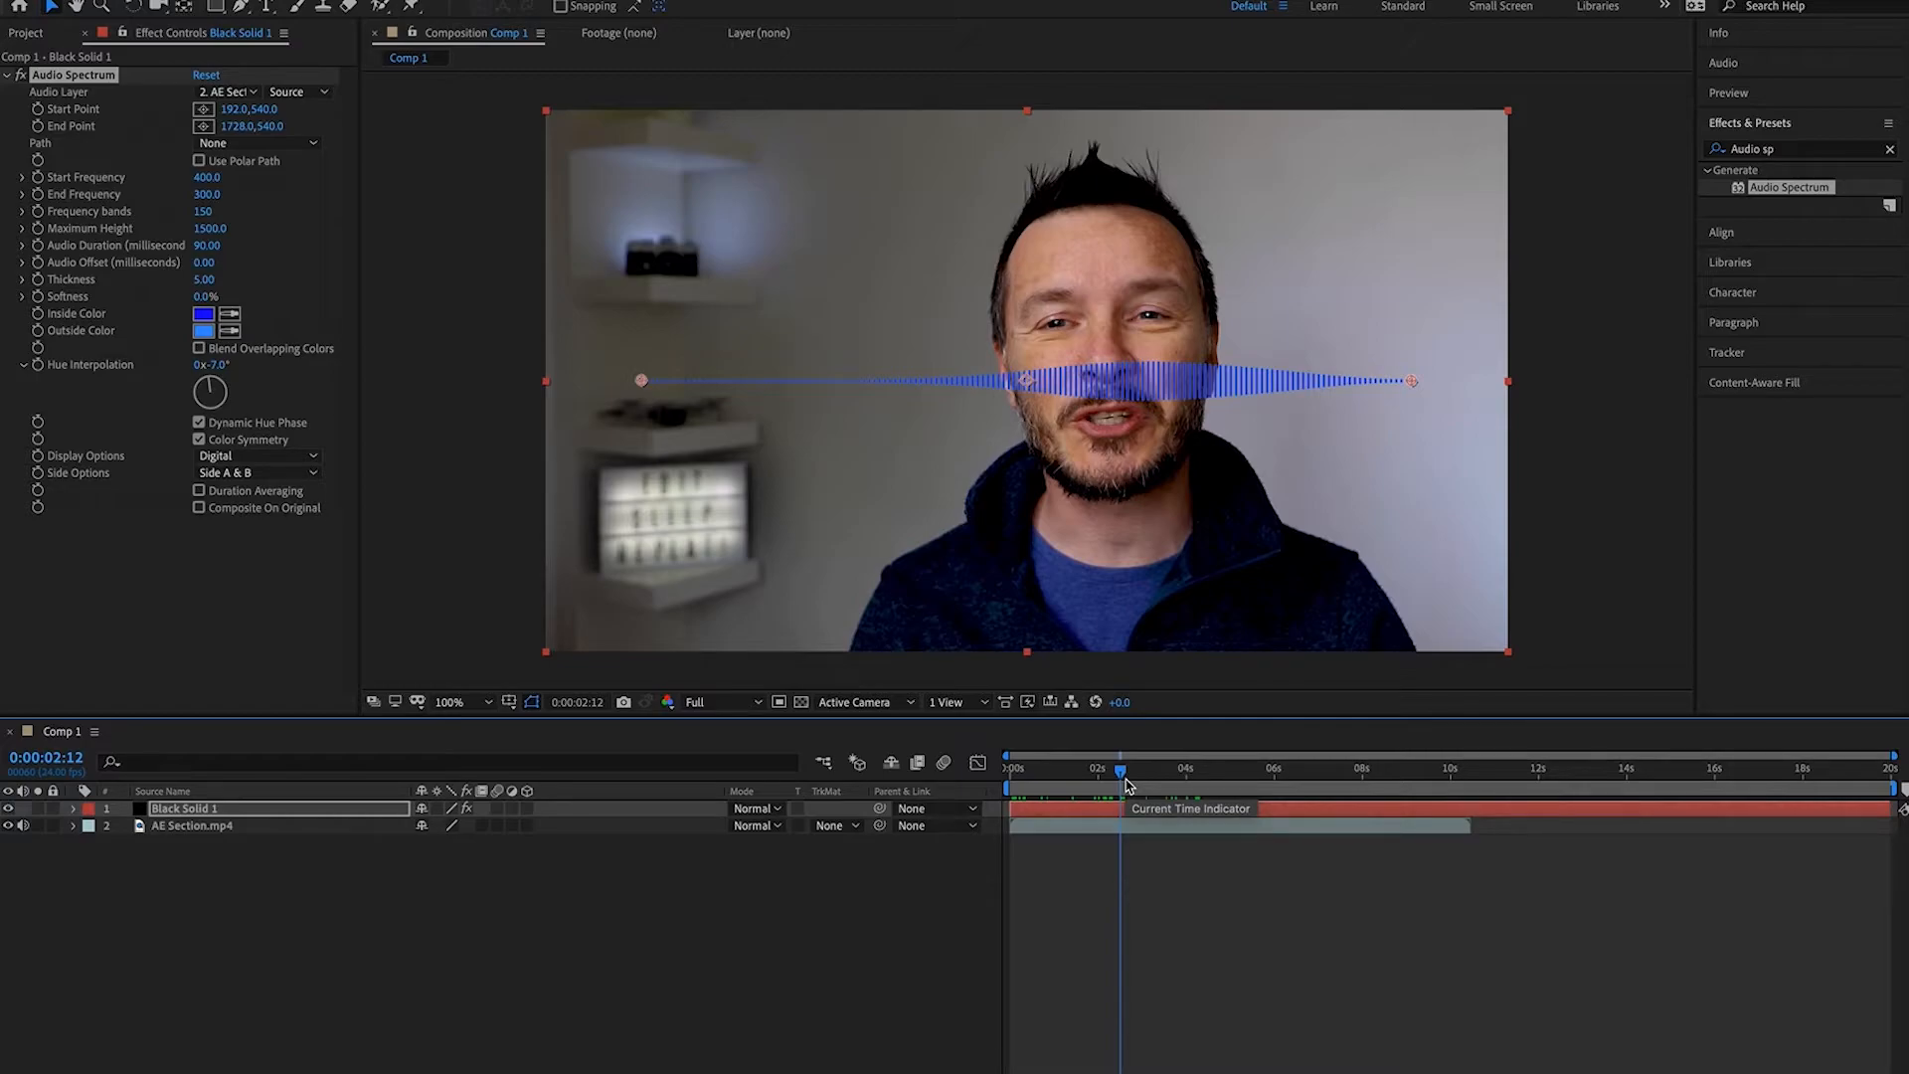
left_click(222, 810)
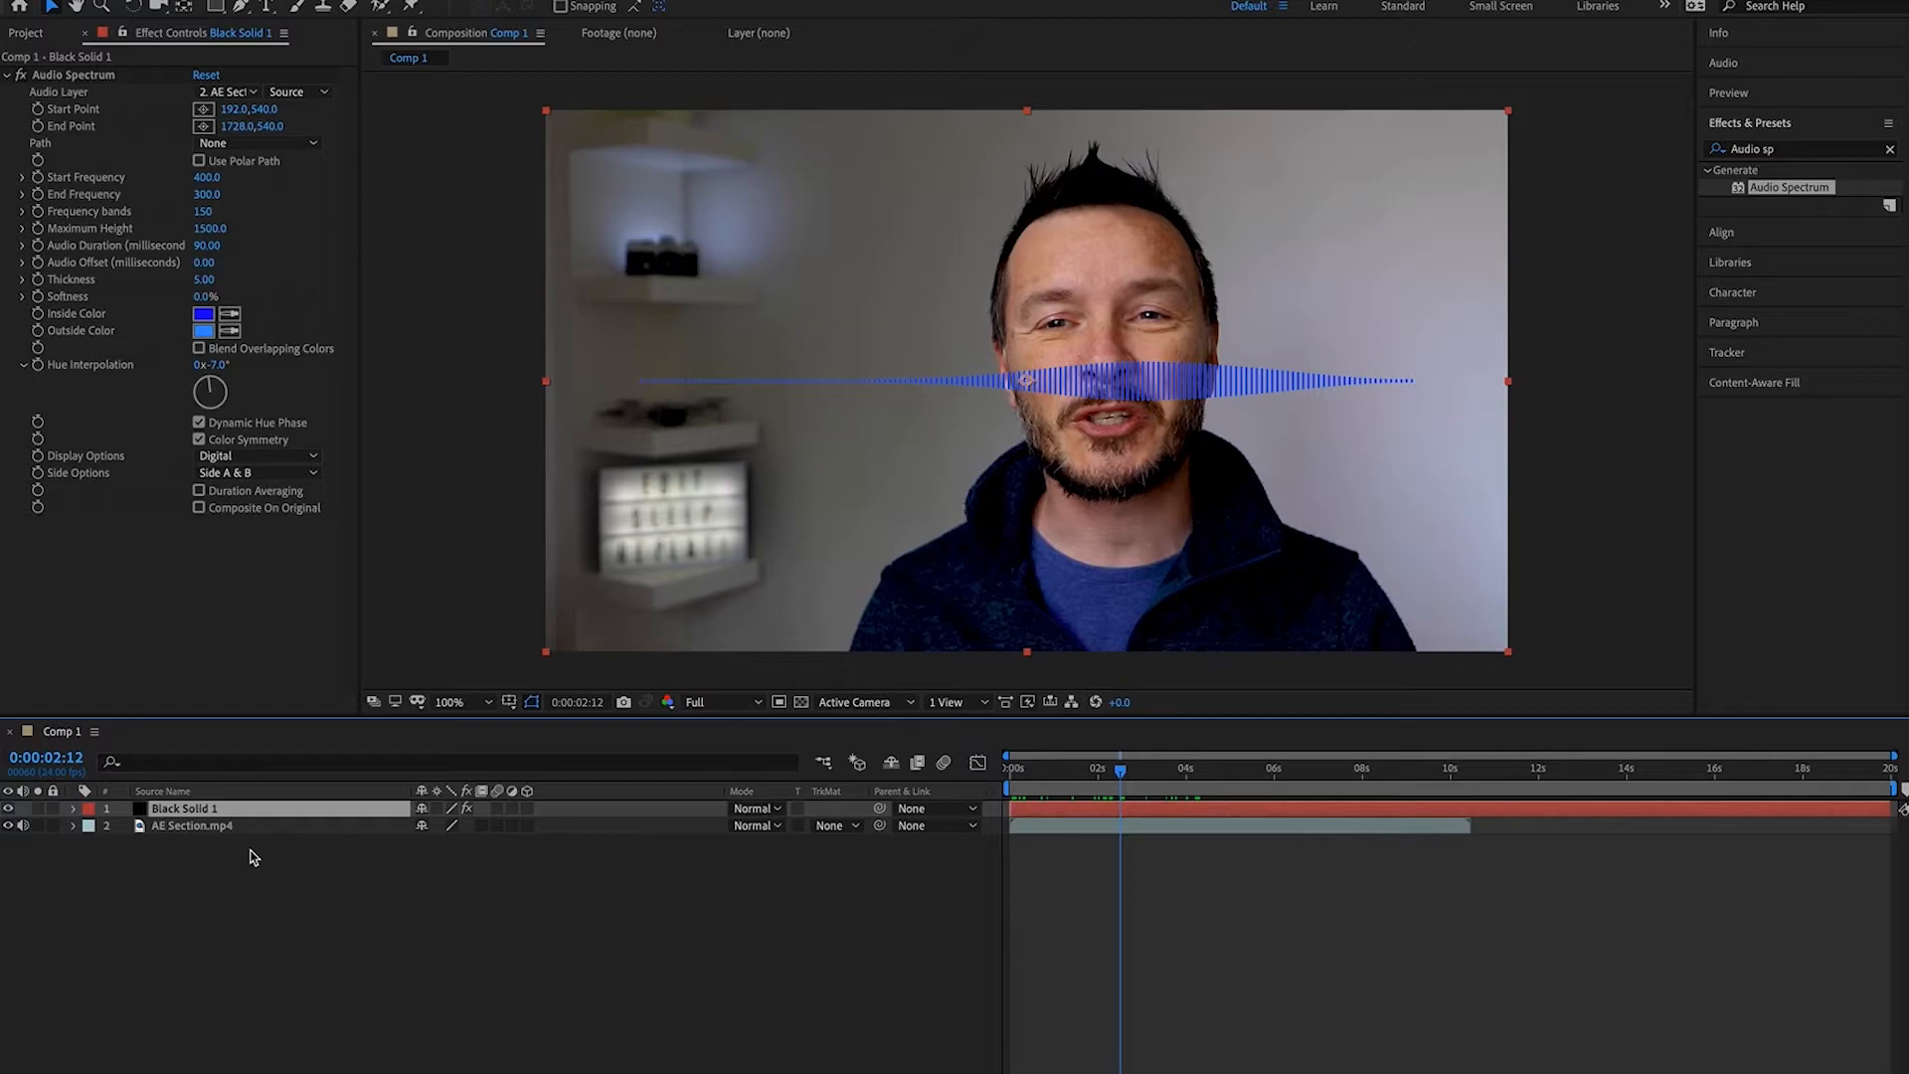
key("ctrl+d")
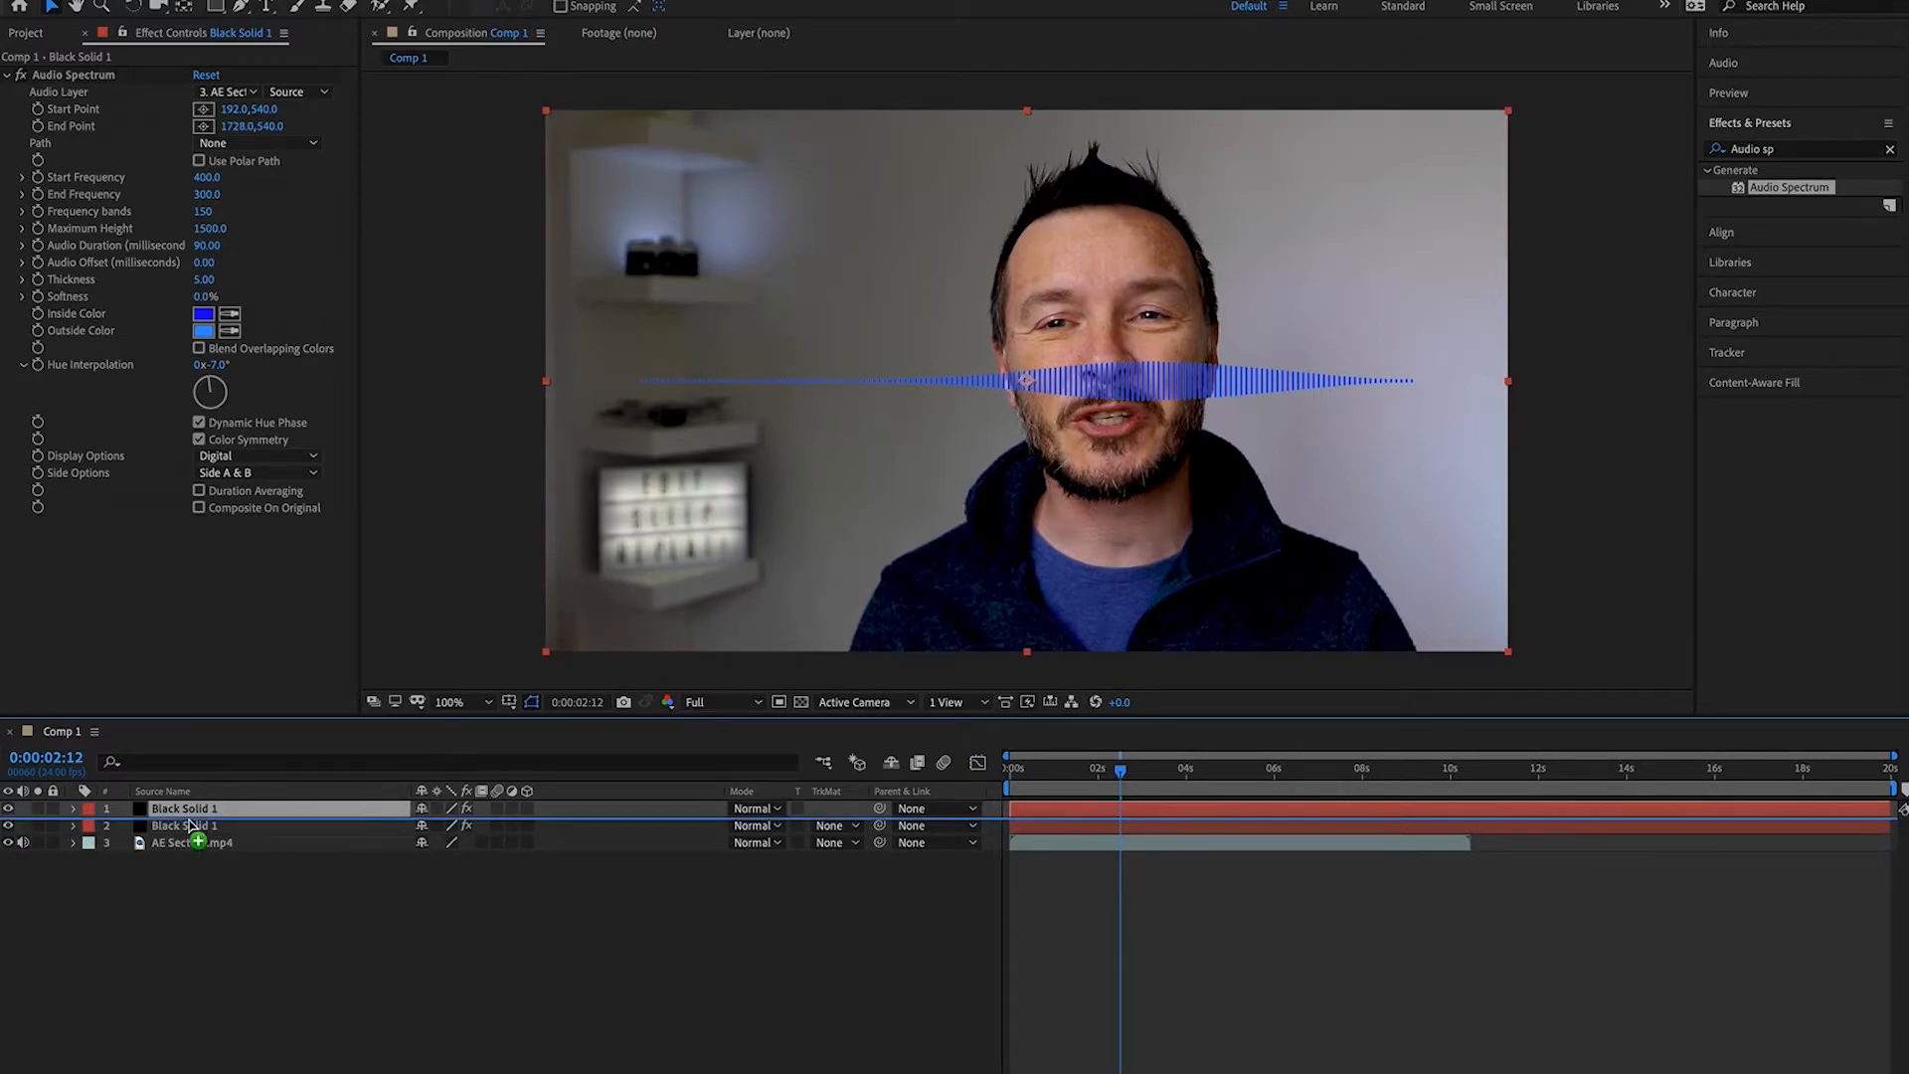
left_click(189, 827)
left_click(8, 809)
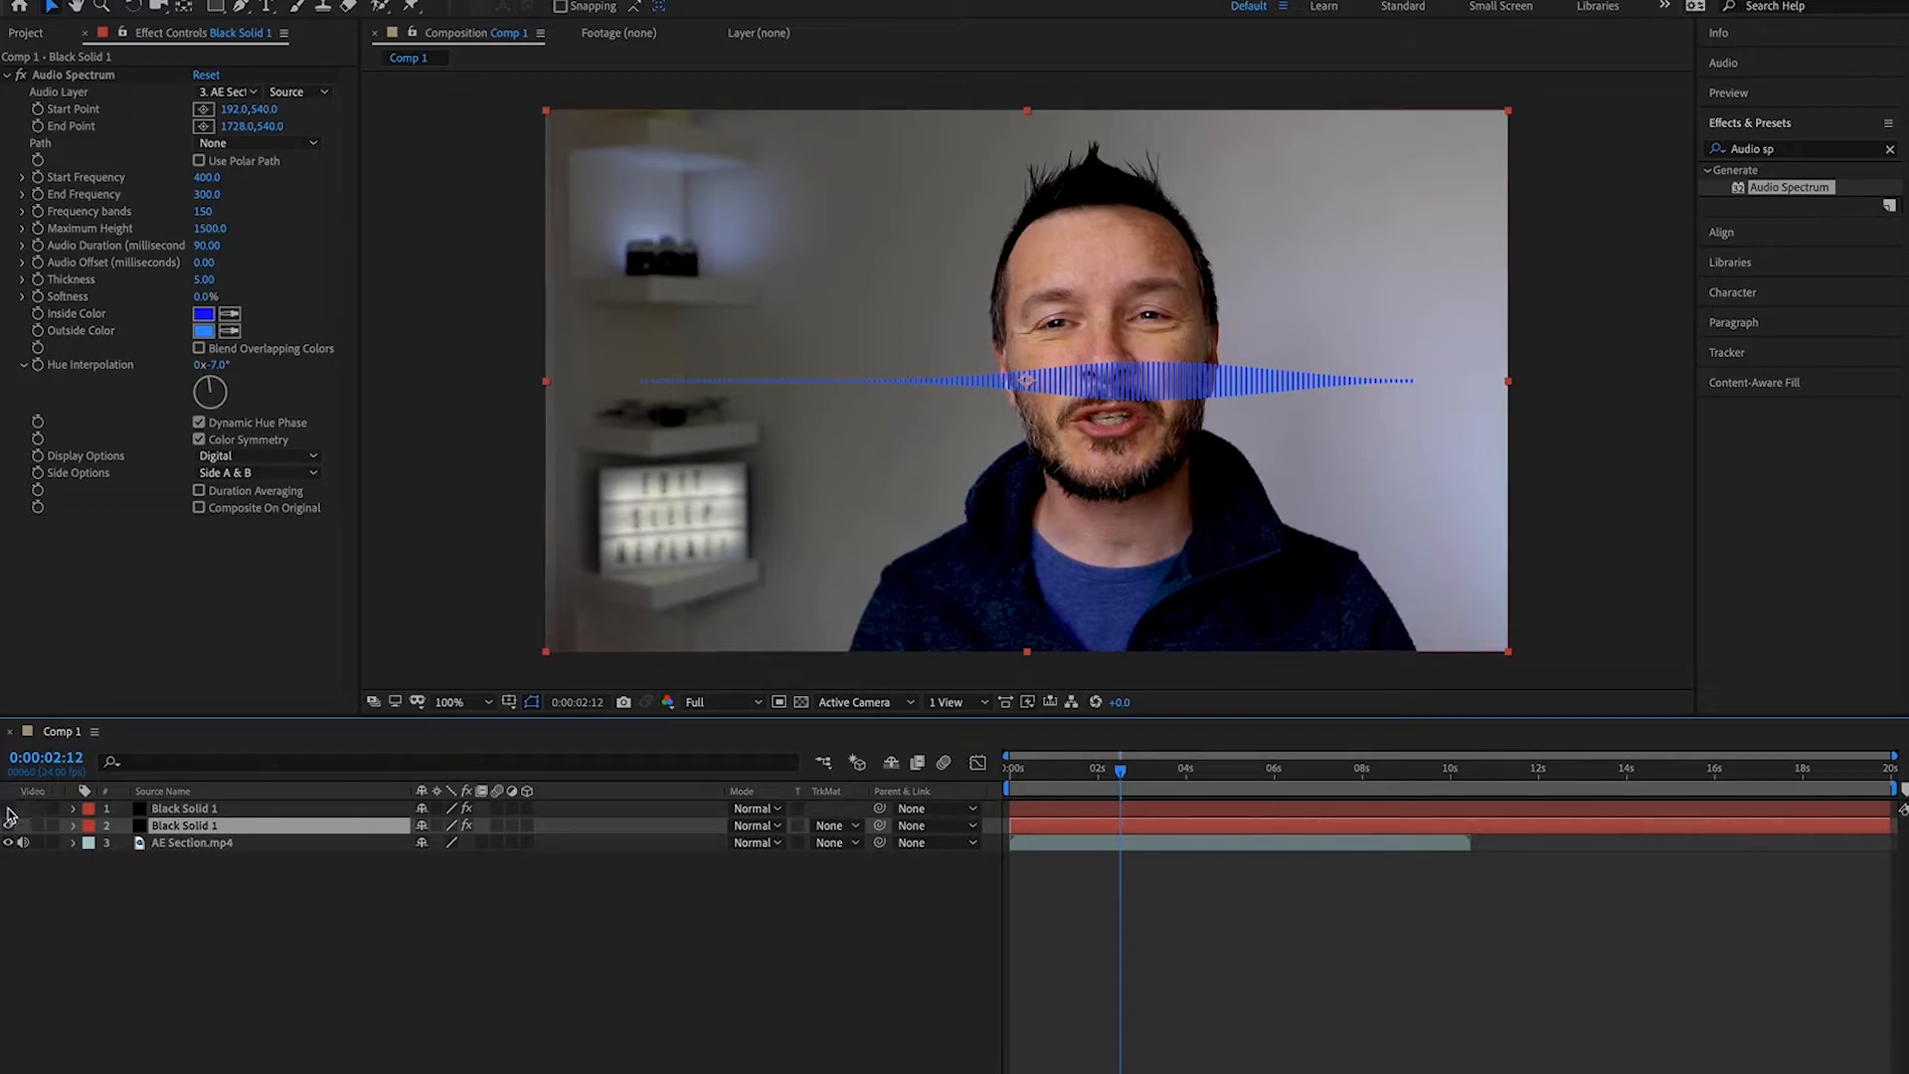
left_click(312, 456)
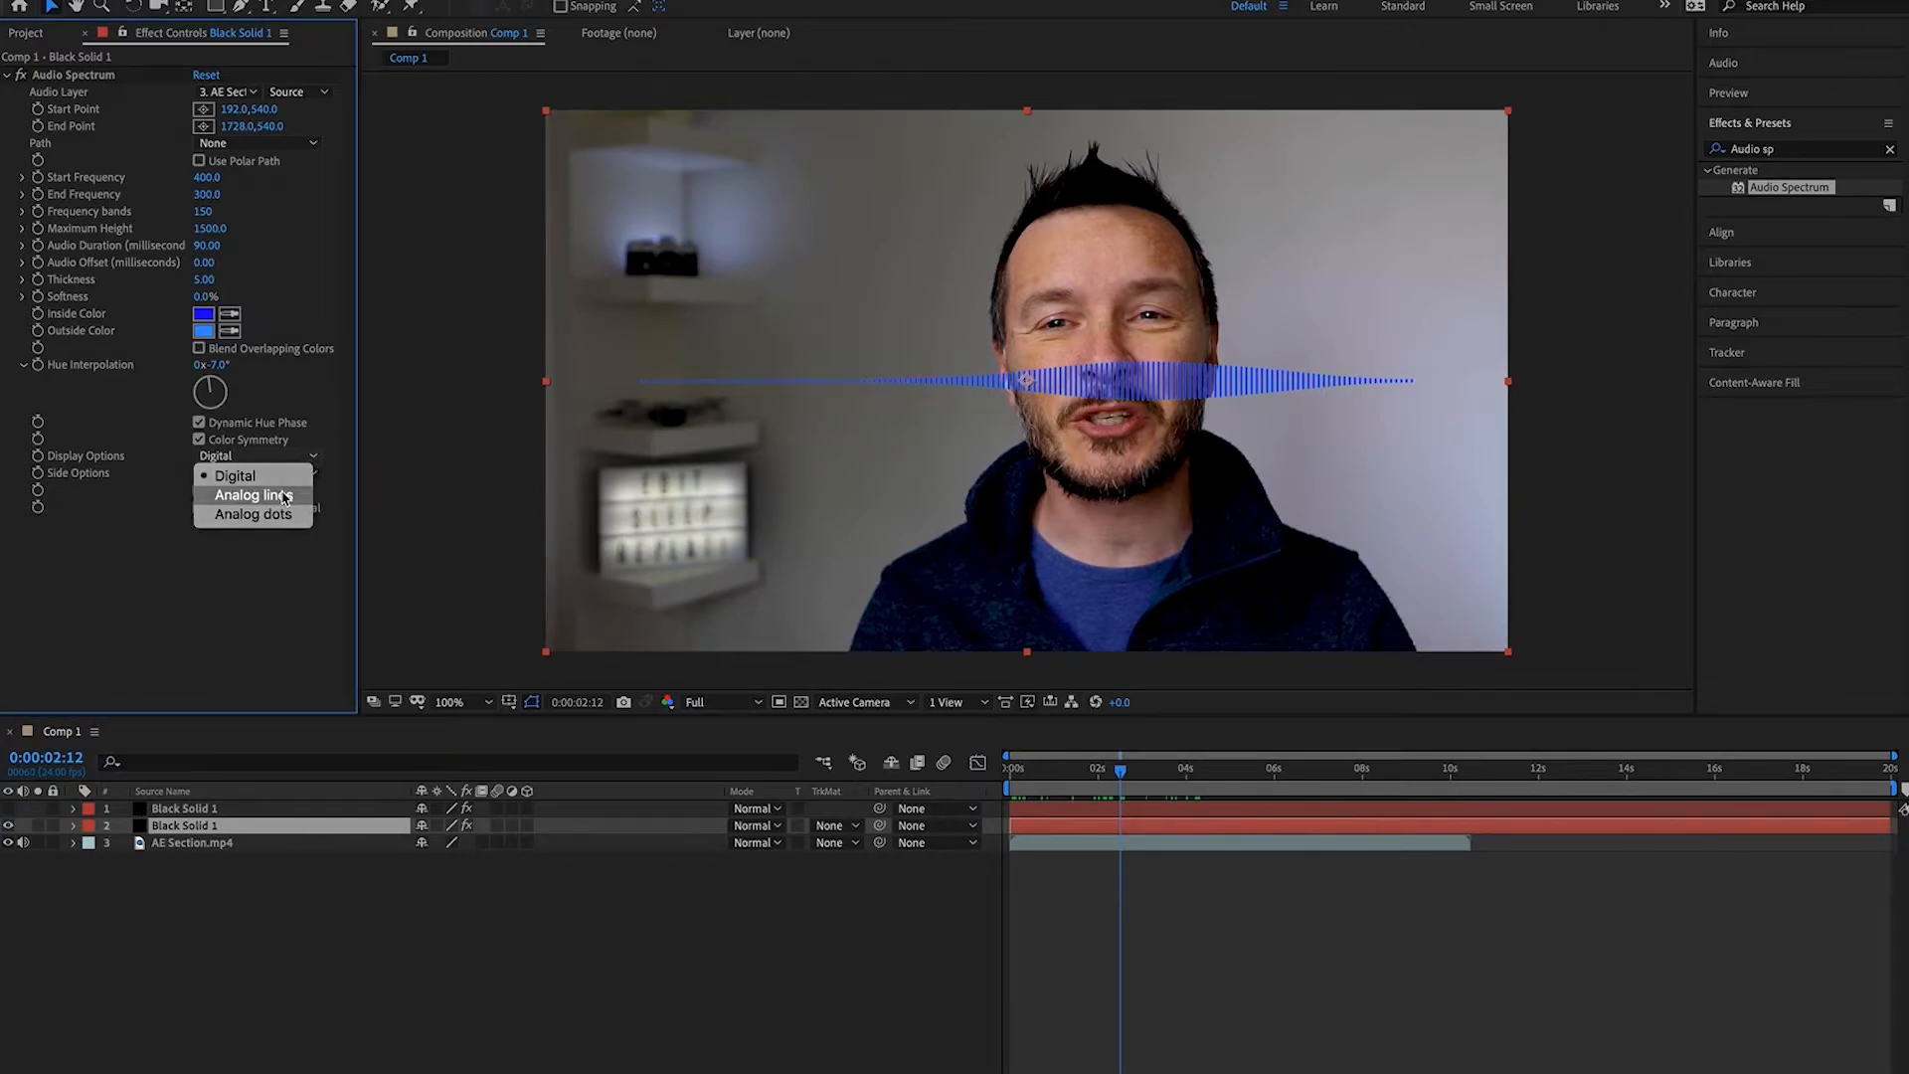
left_click(286, 496)
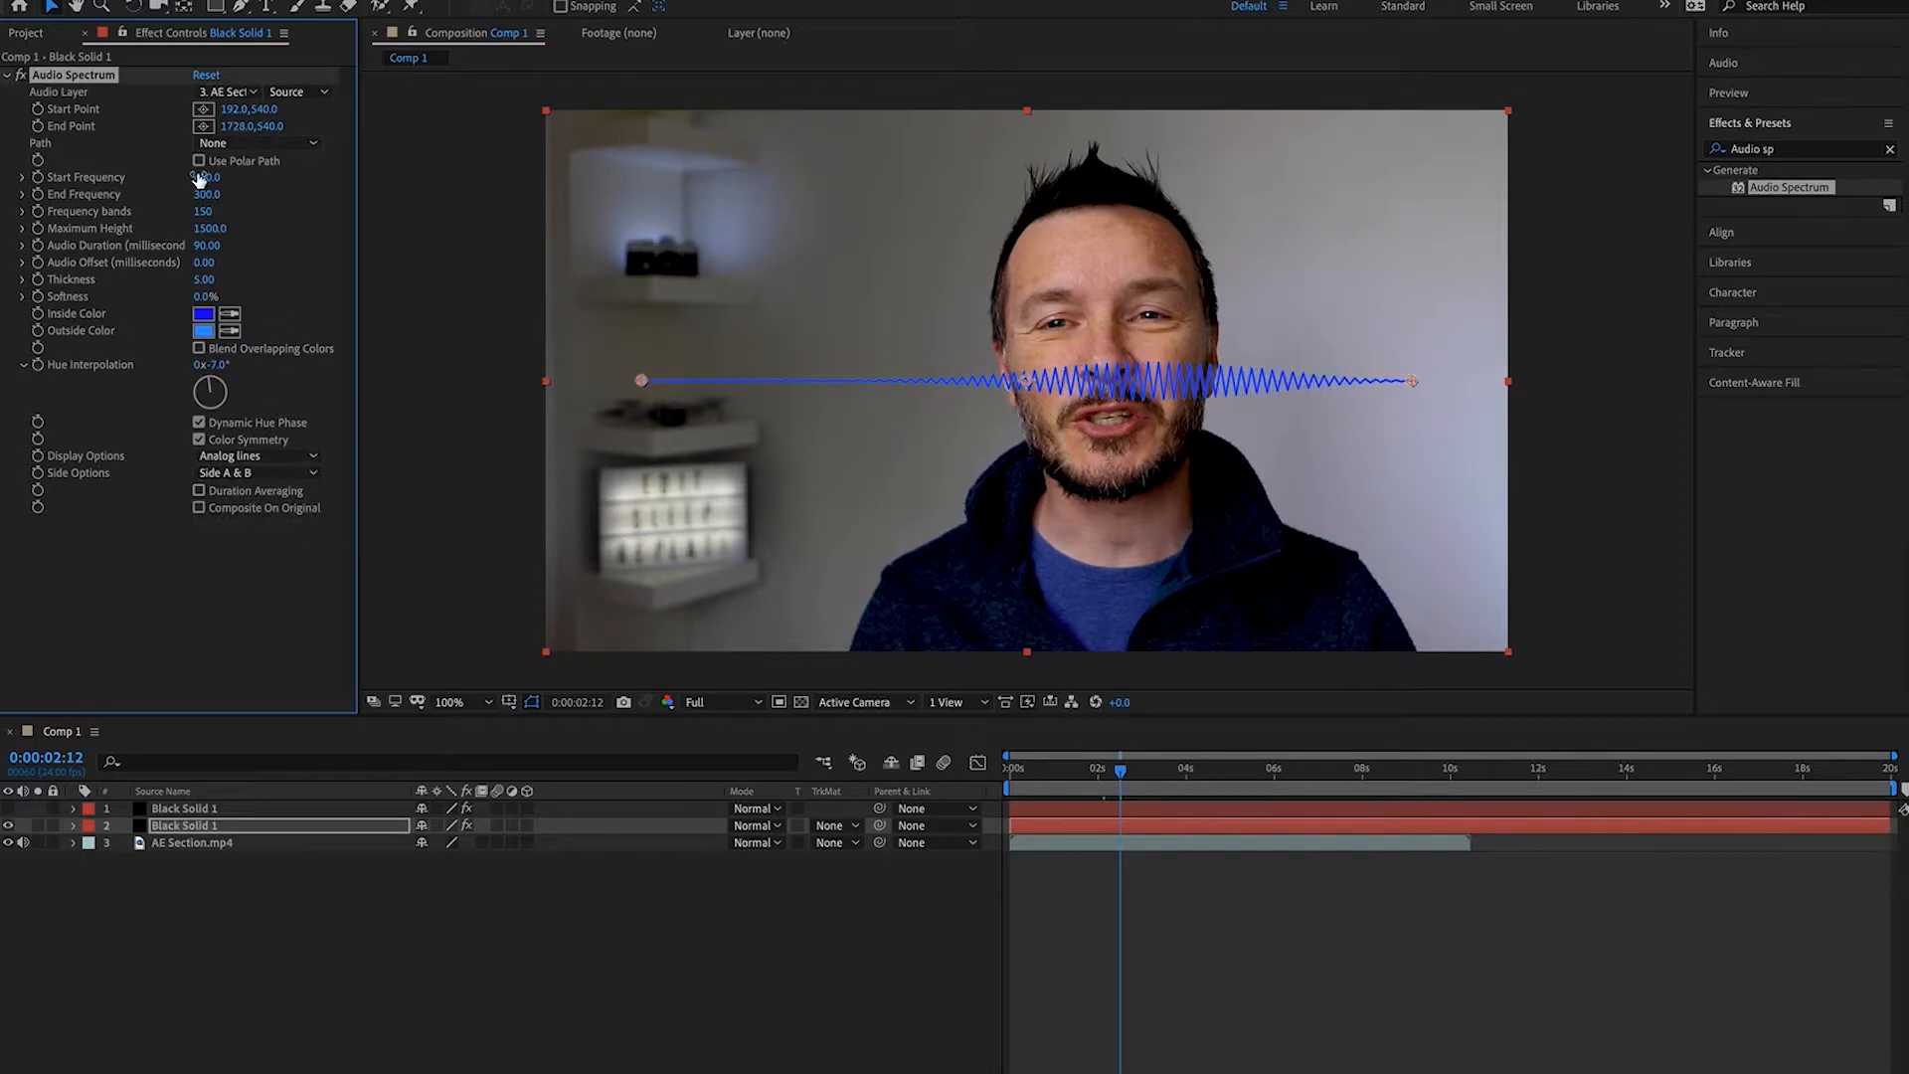
Set the lower spectrum's start frequency to 200 and end frequency to 1, and show the top spectrum layer again to review both
left_click_drag(207, 196, 181, 194)
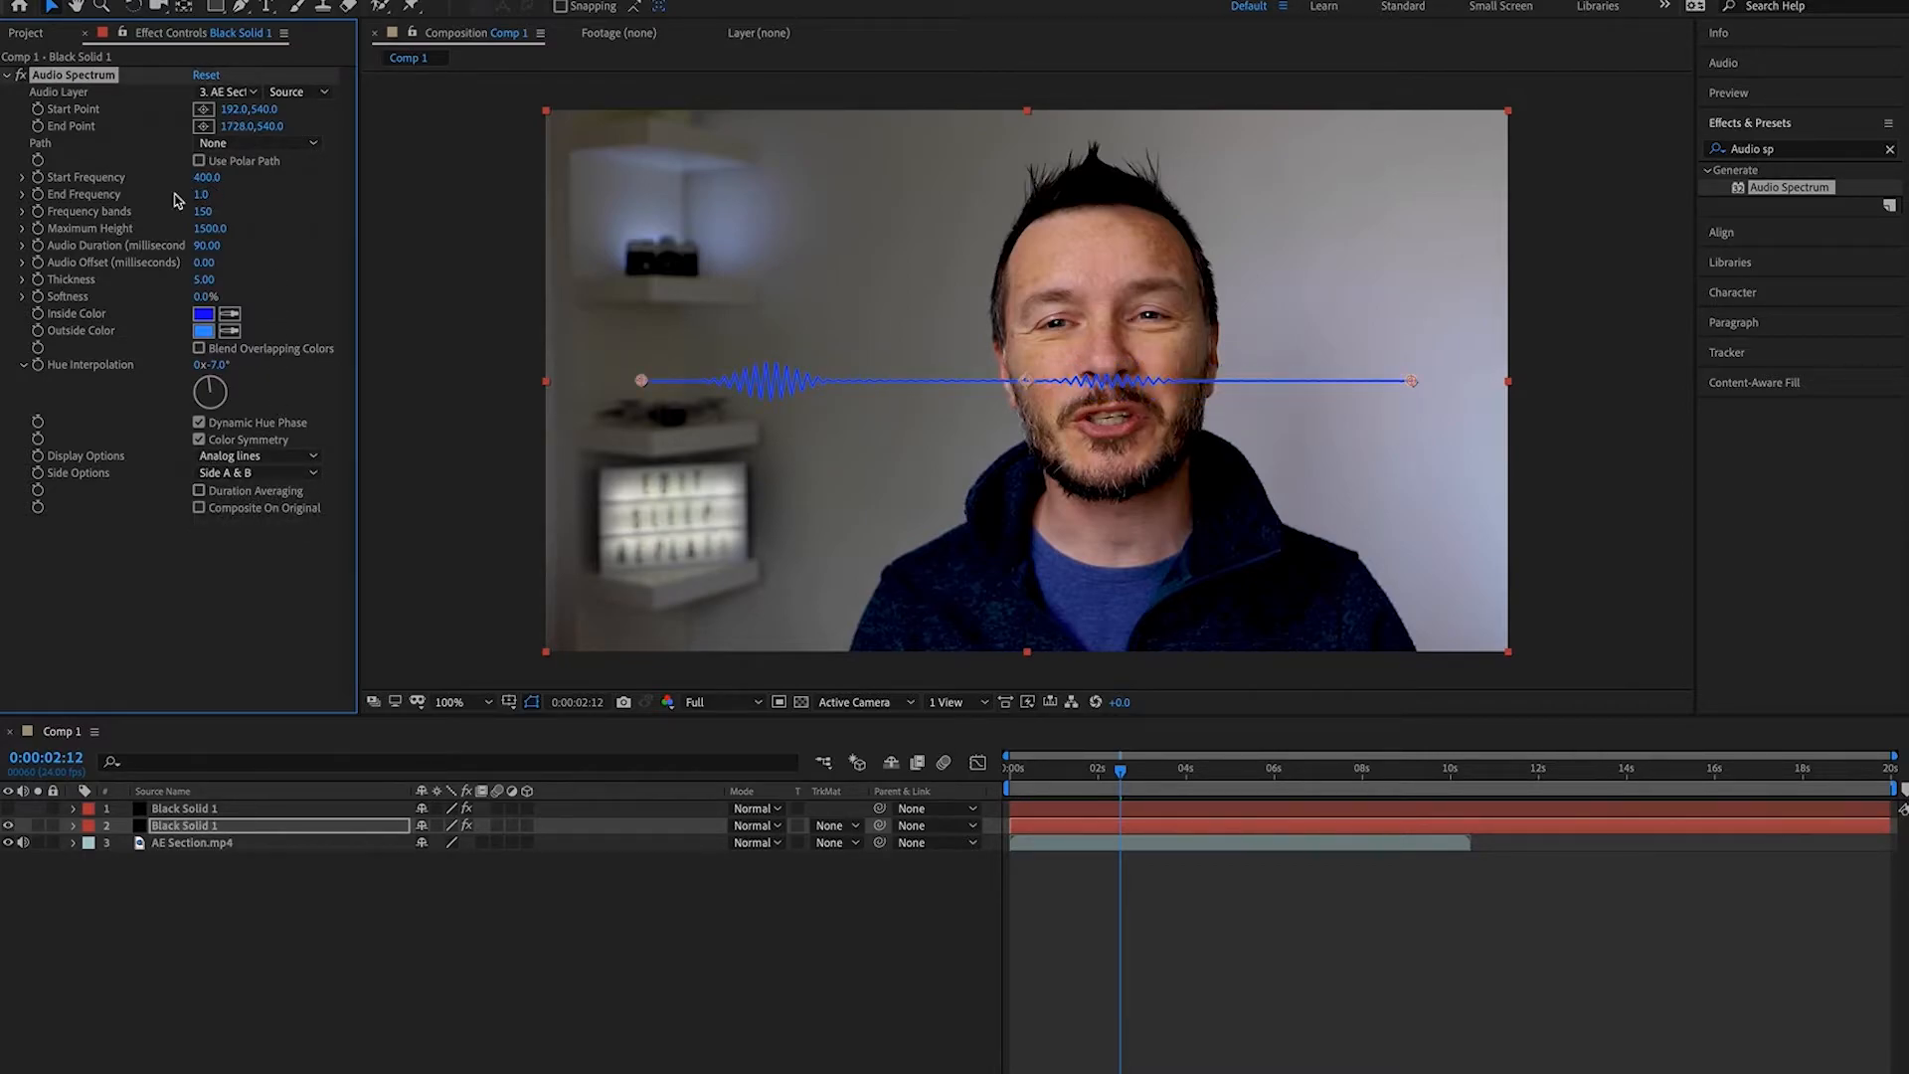
left_click_drag(206, 182, 203, 178)
left_click(213, 179)
key("Return")
left_click(8, 808)
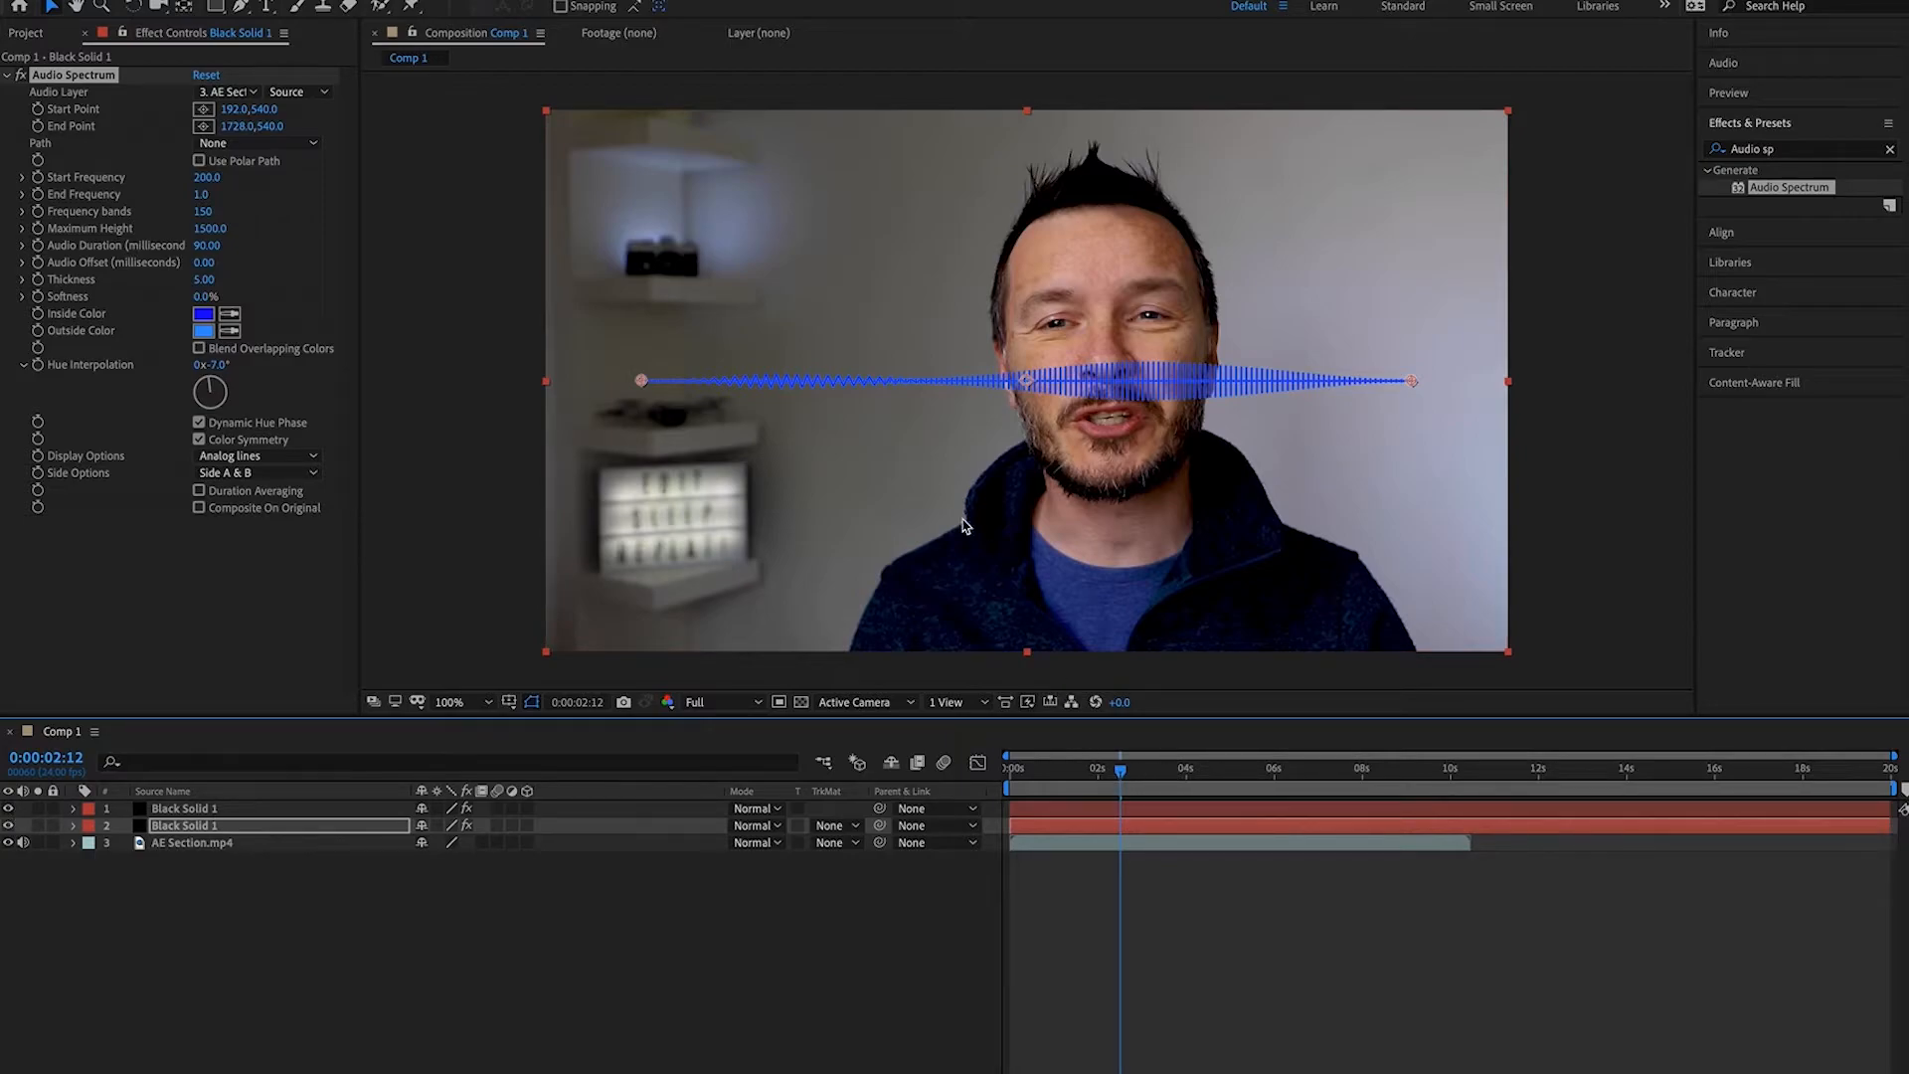
left_click_drag(1120, 775, 1012, 787)
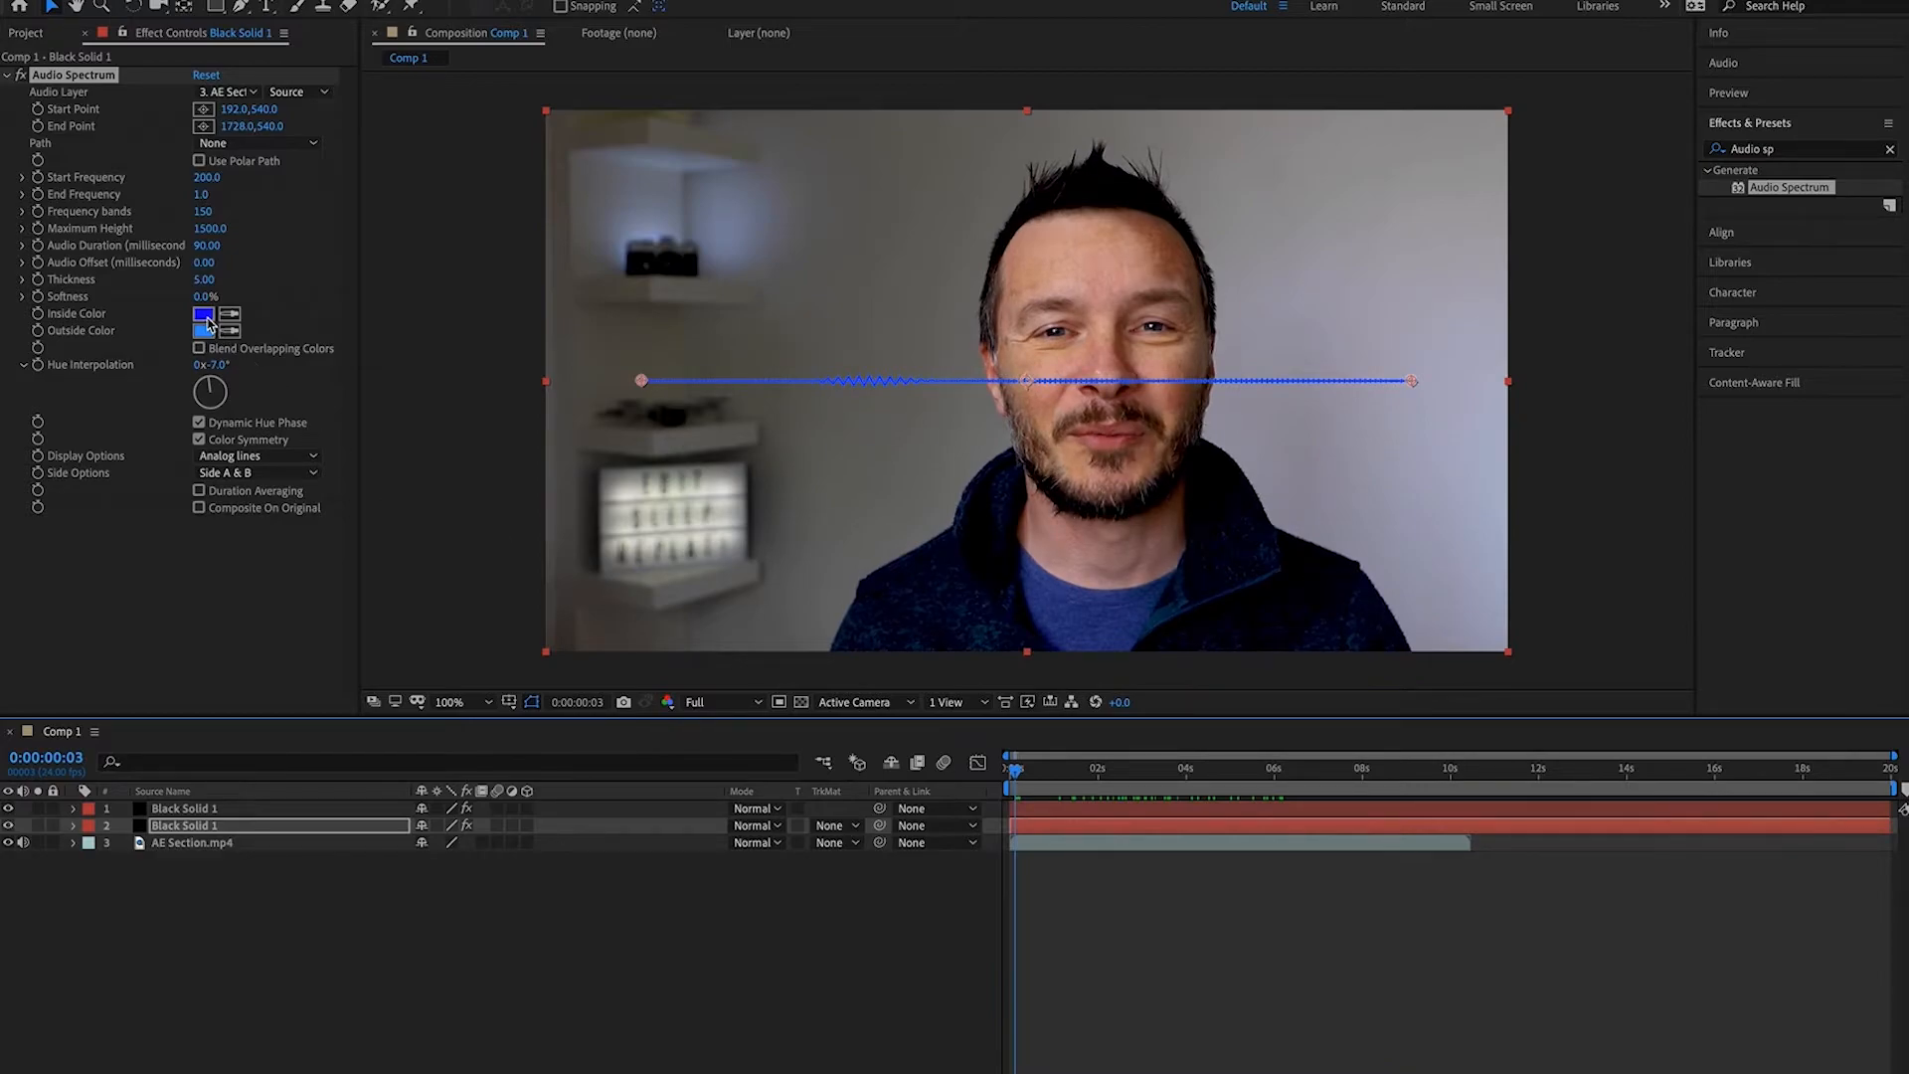
Change the lower spectrum's inside color to red FF001A and its outside color to pinkish red FF3271
left_click(179, 831)
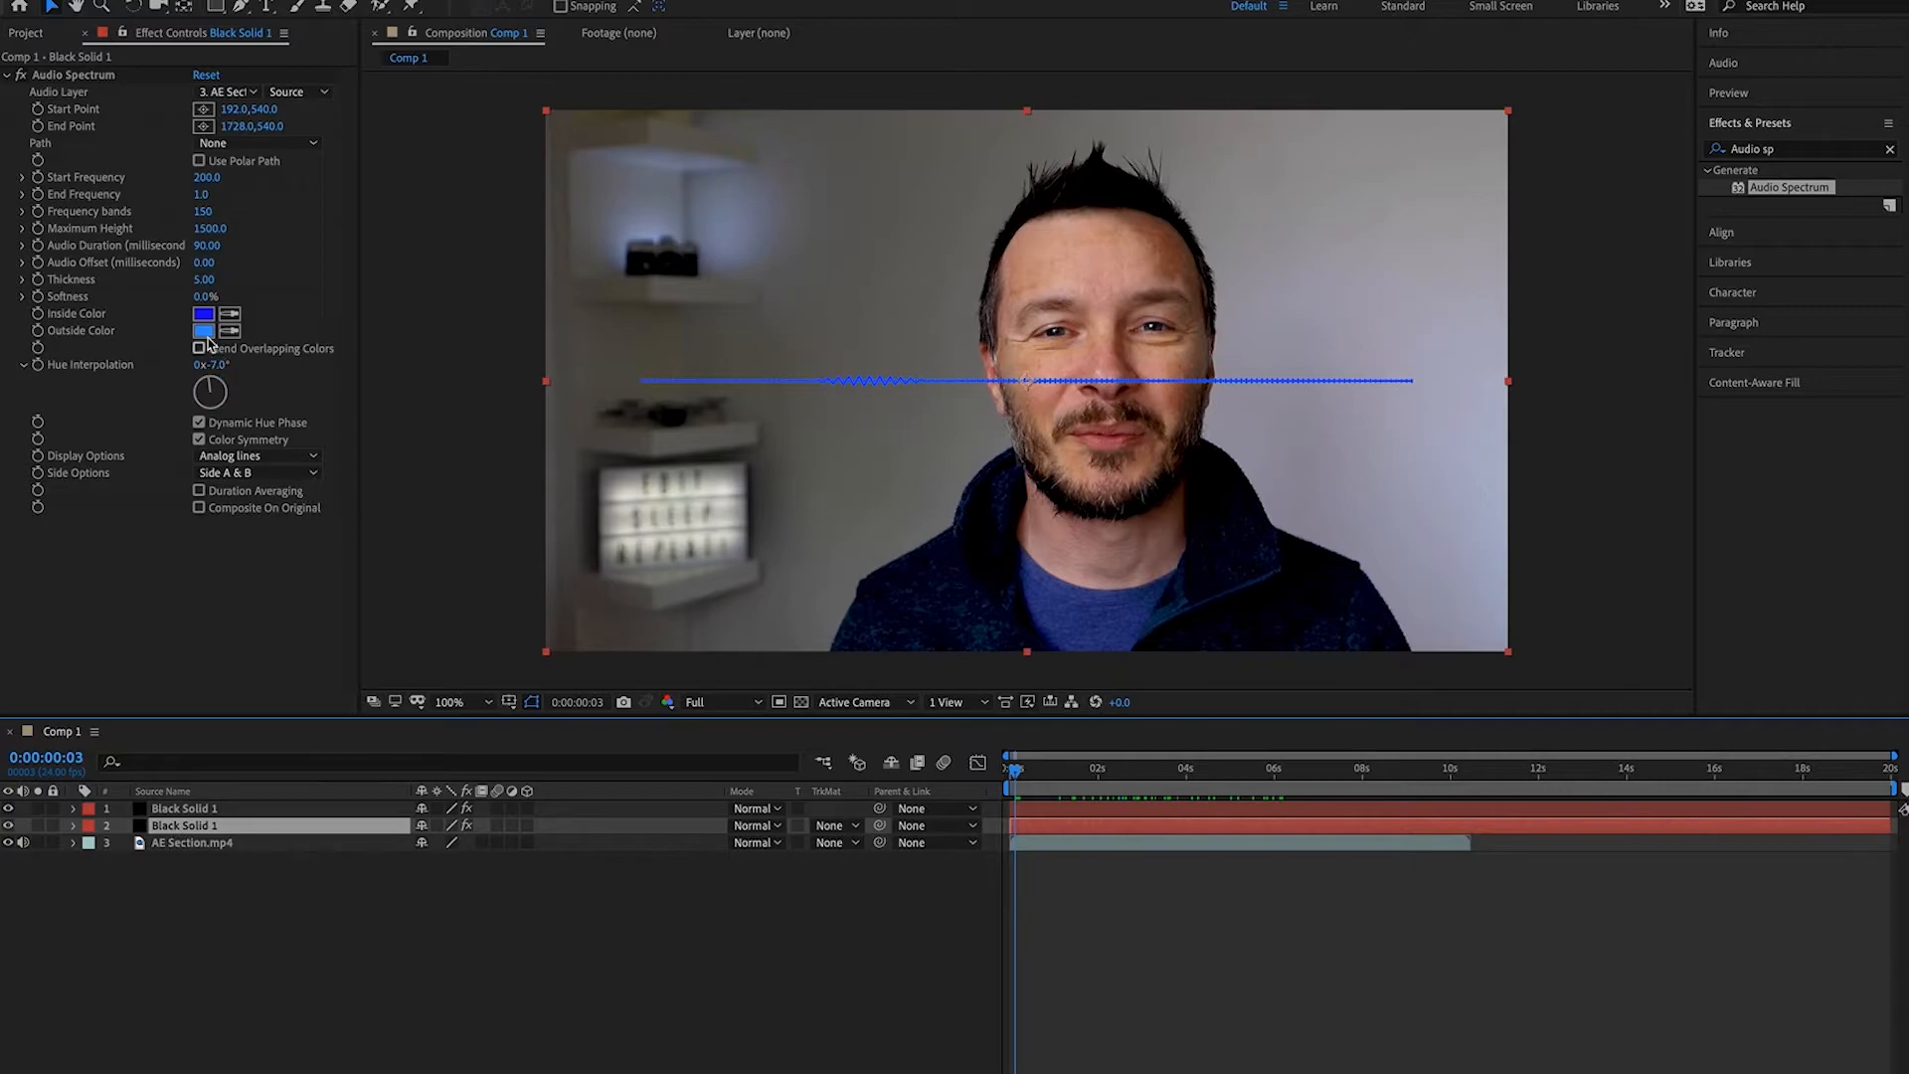
left_click(202, 315)
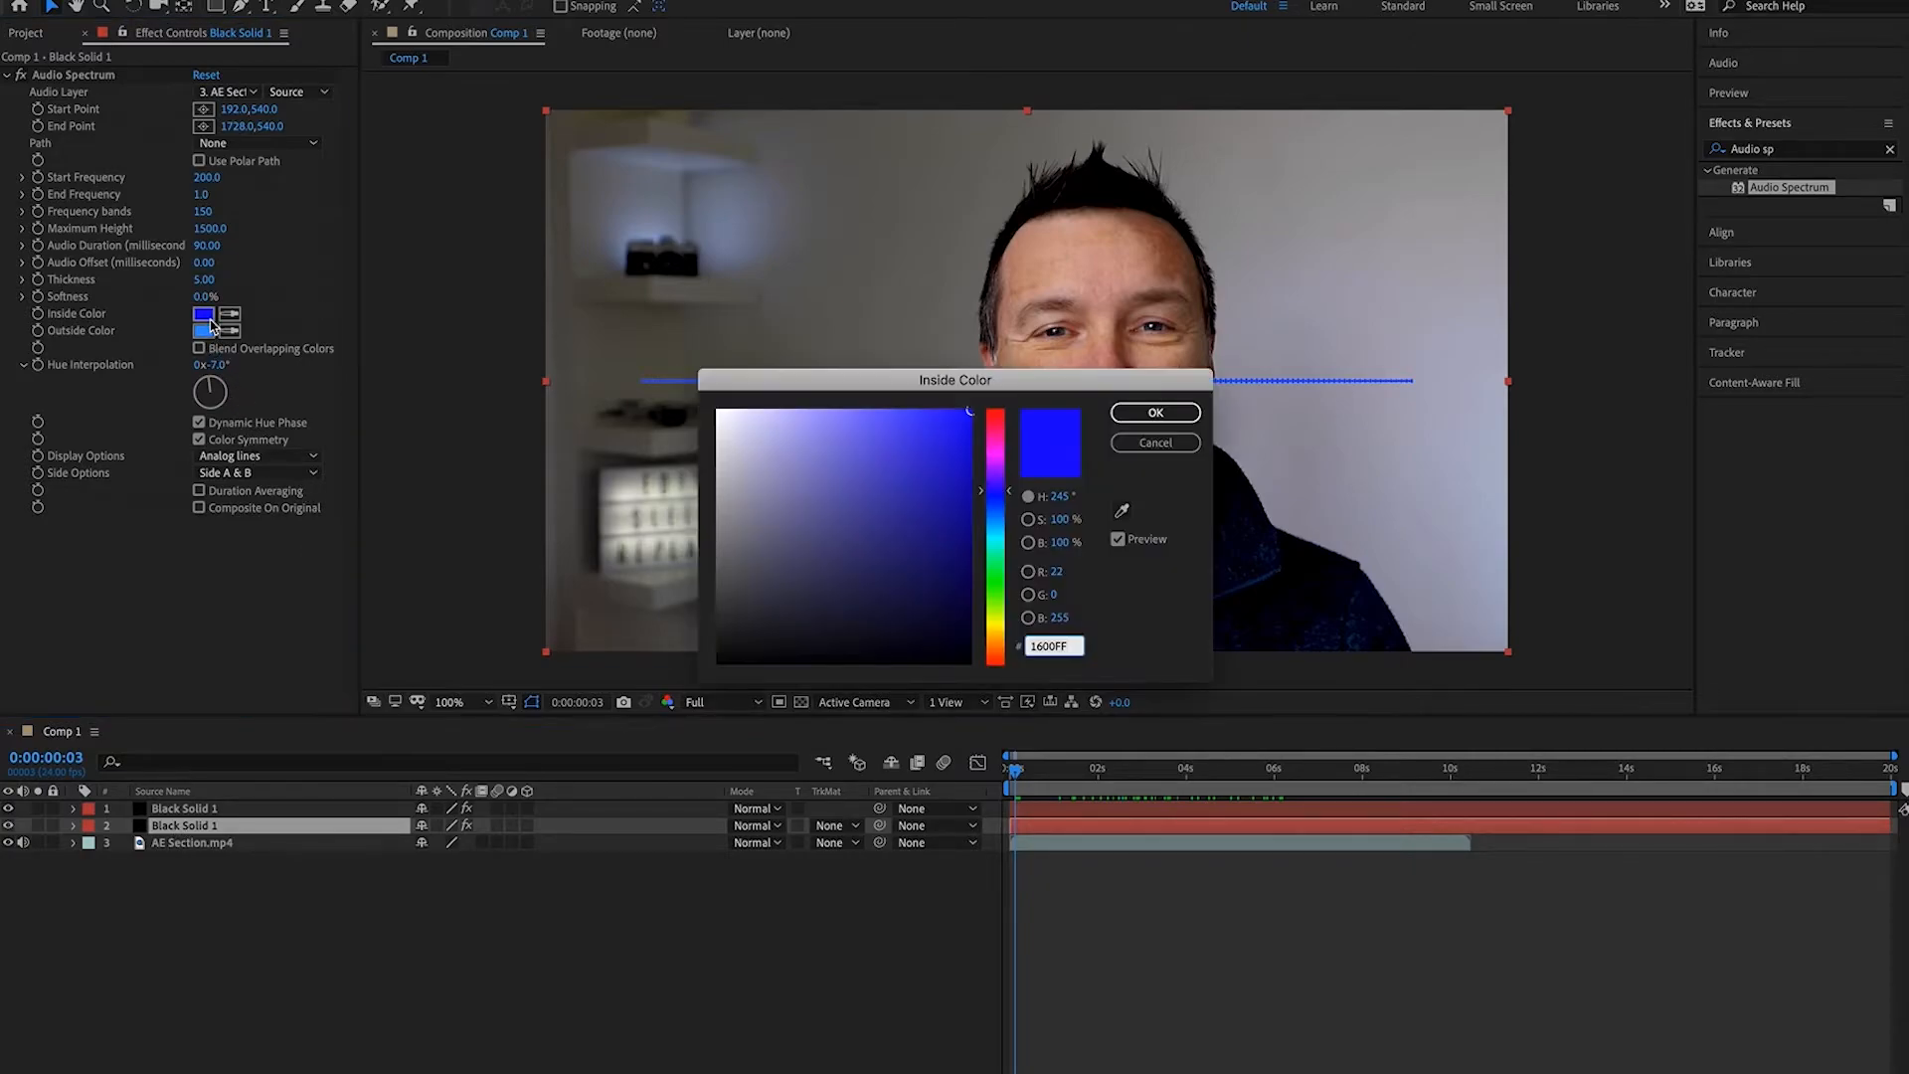
left_click_drag(982, 495, 986, 425)
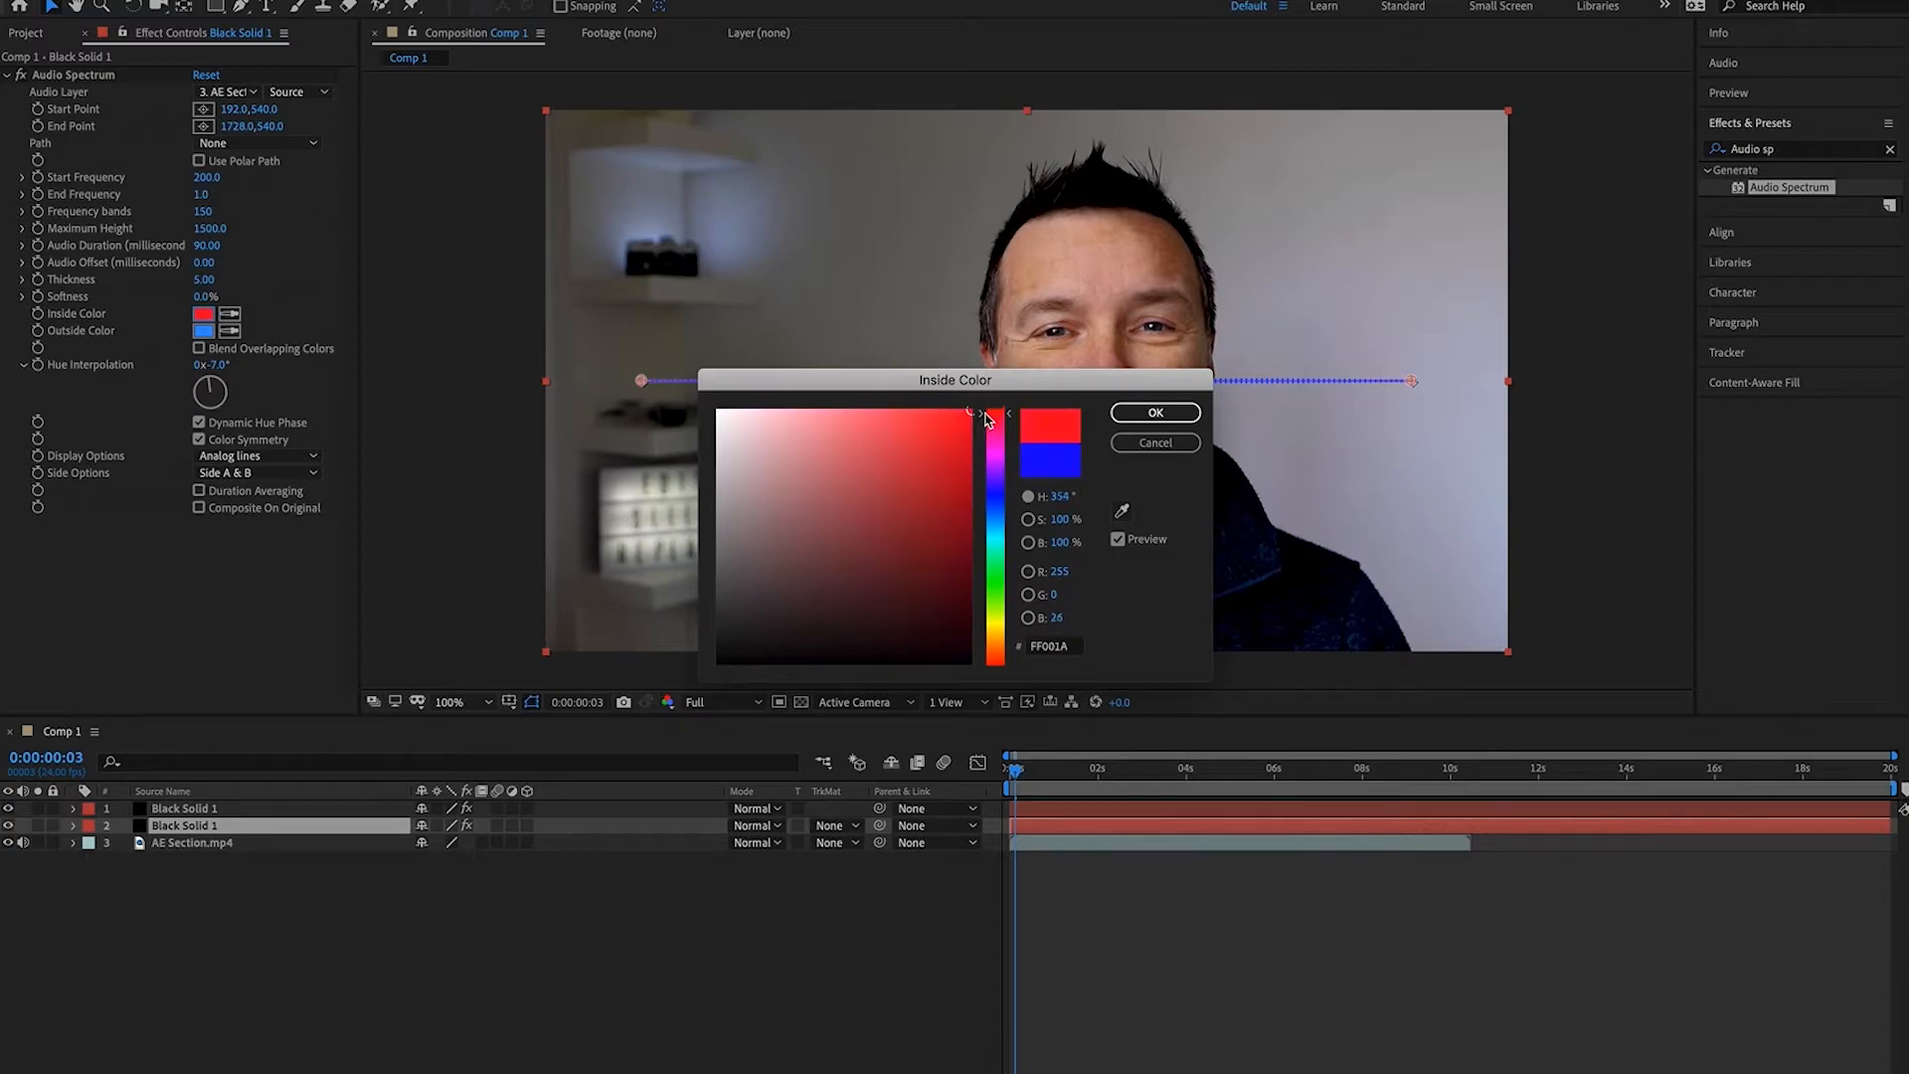
key("Return")
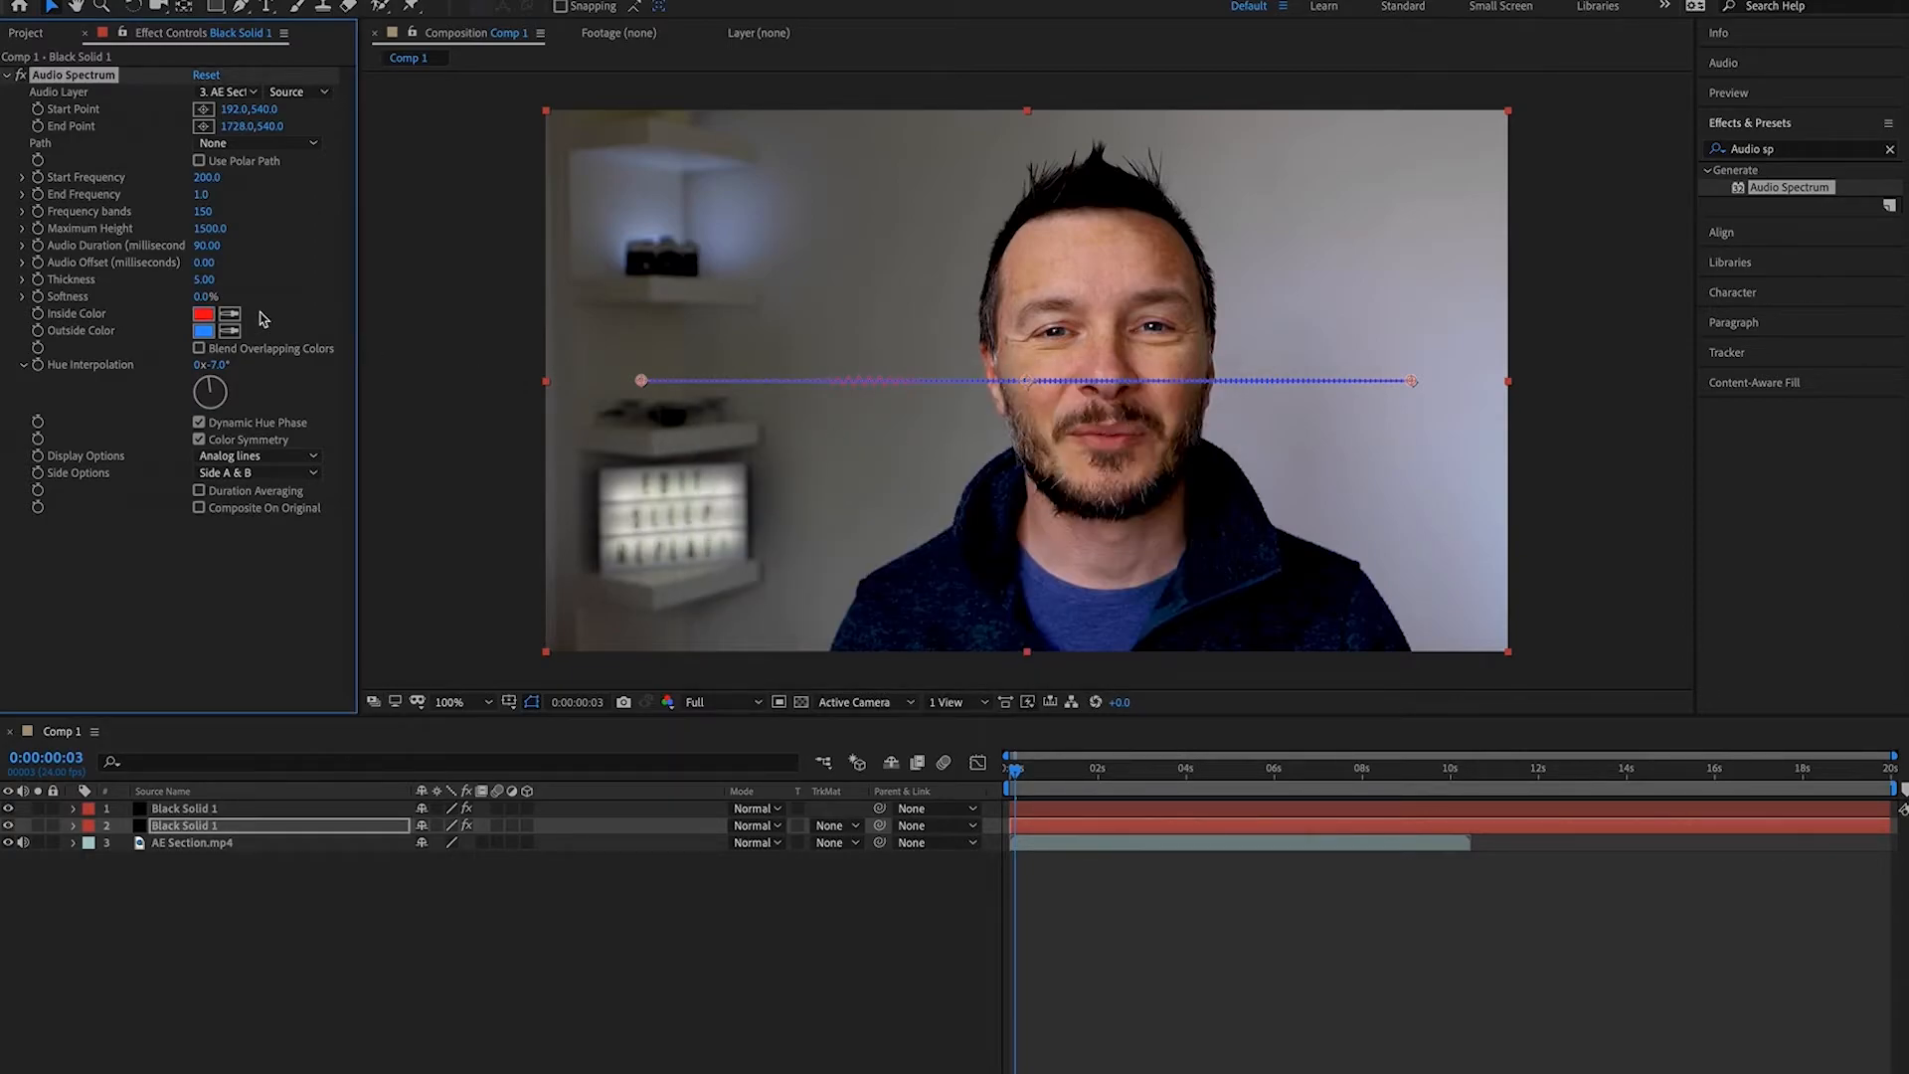
left_click(205, 331)
left_click_drag(980, 518, 993, 417)
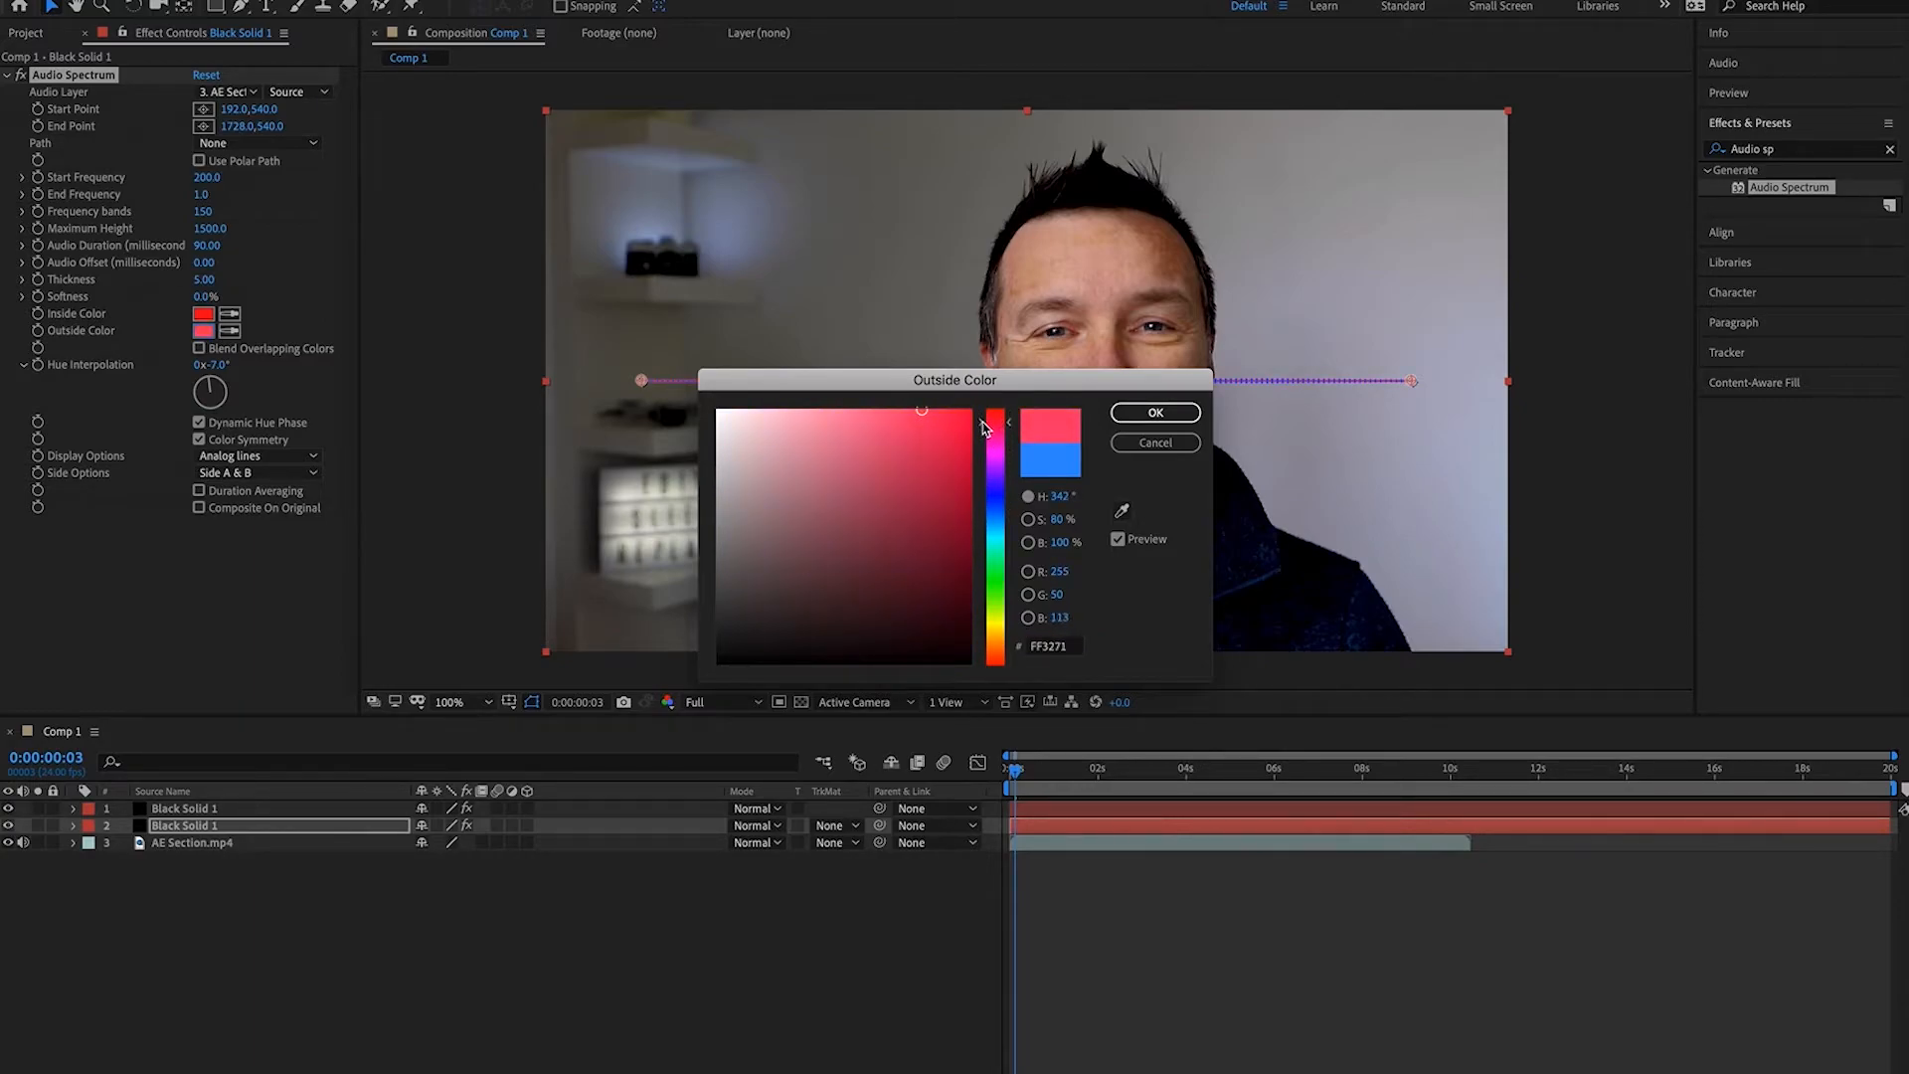
left_click(1153, 413)
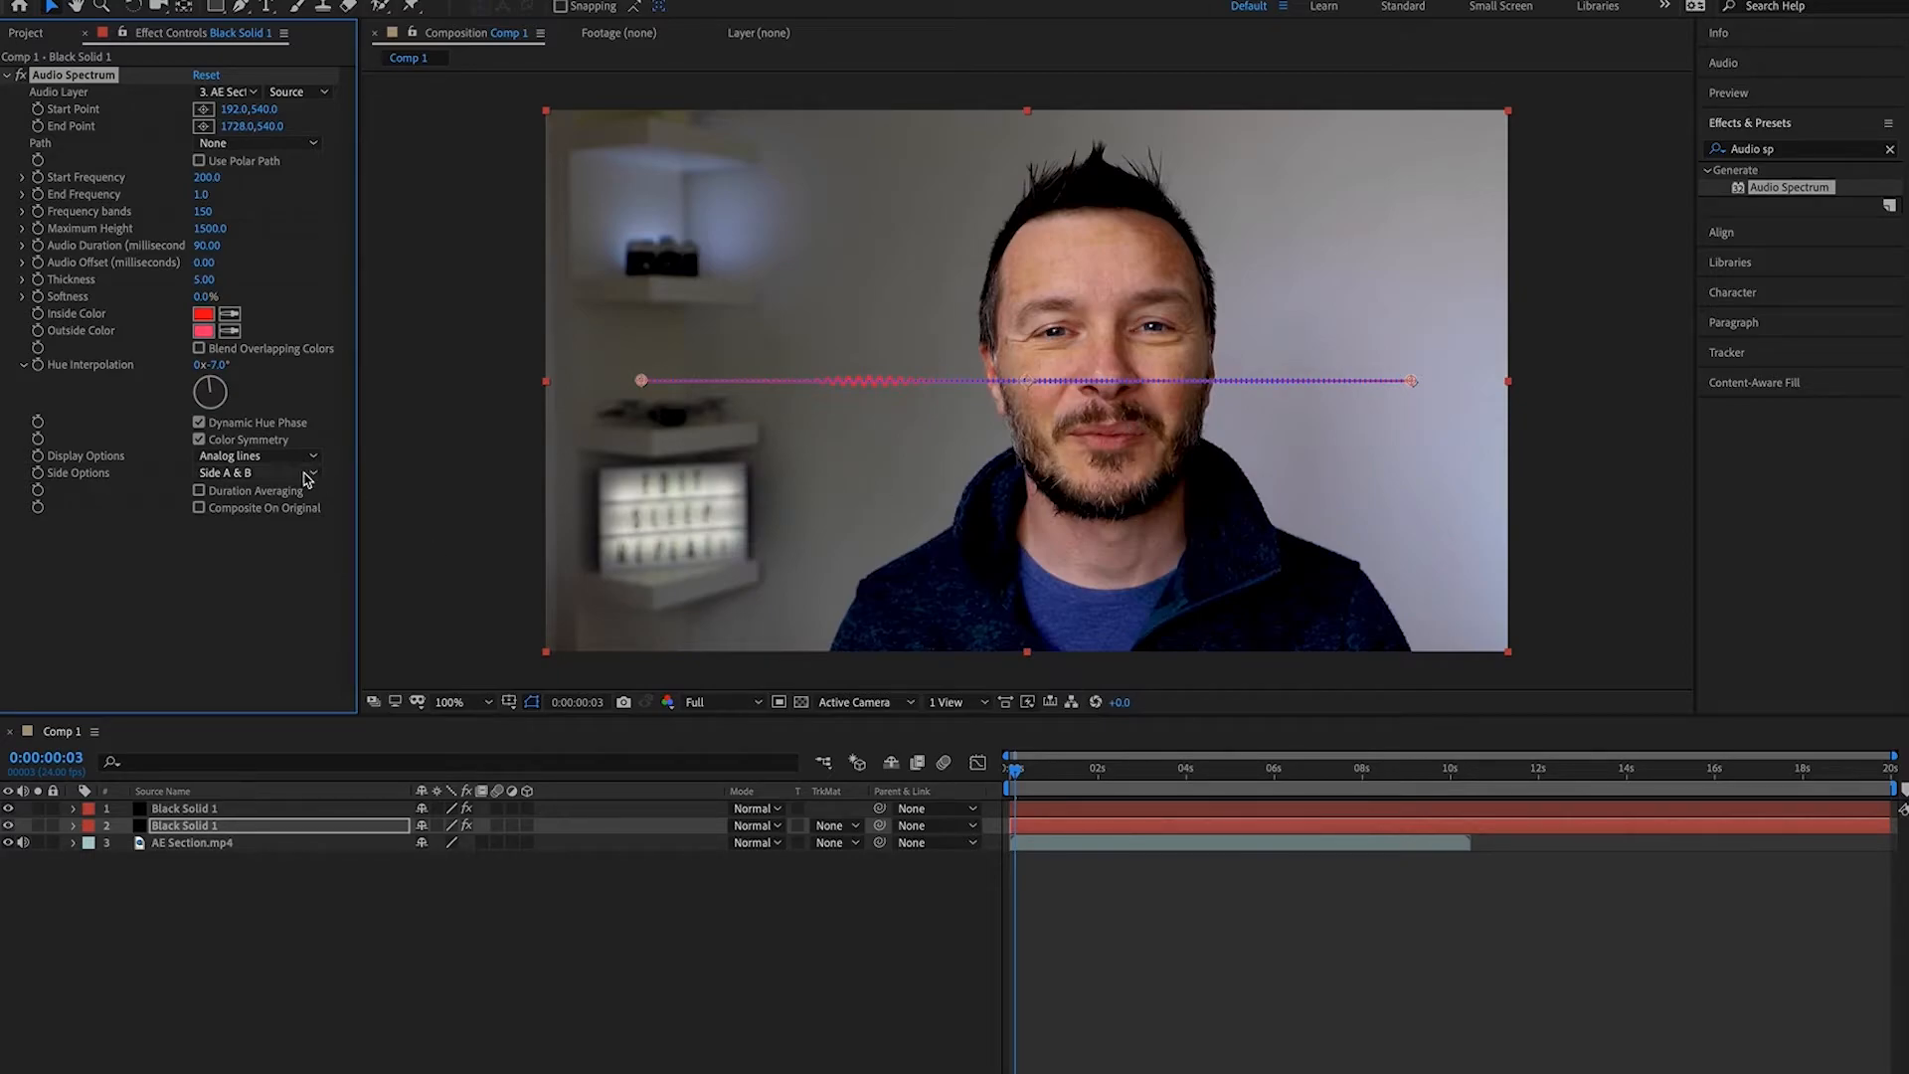
Duplicate the blue digital spectrum layer, place the copy directly above the video clip, and hide the other spectrum layers
left_click(181, 809)
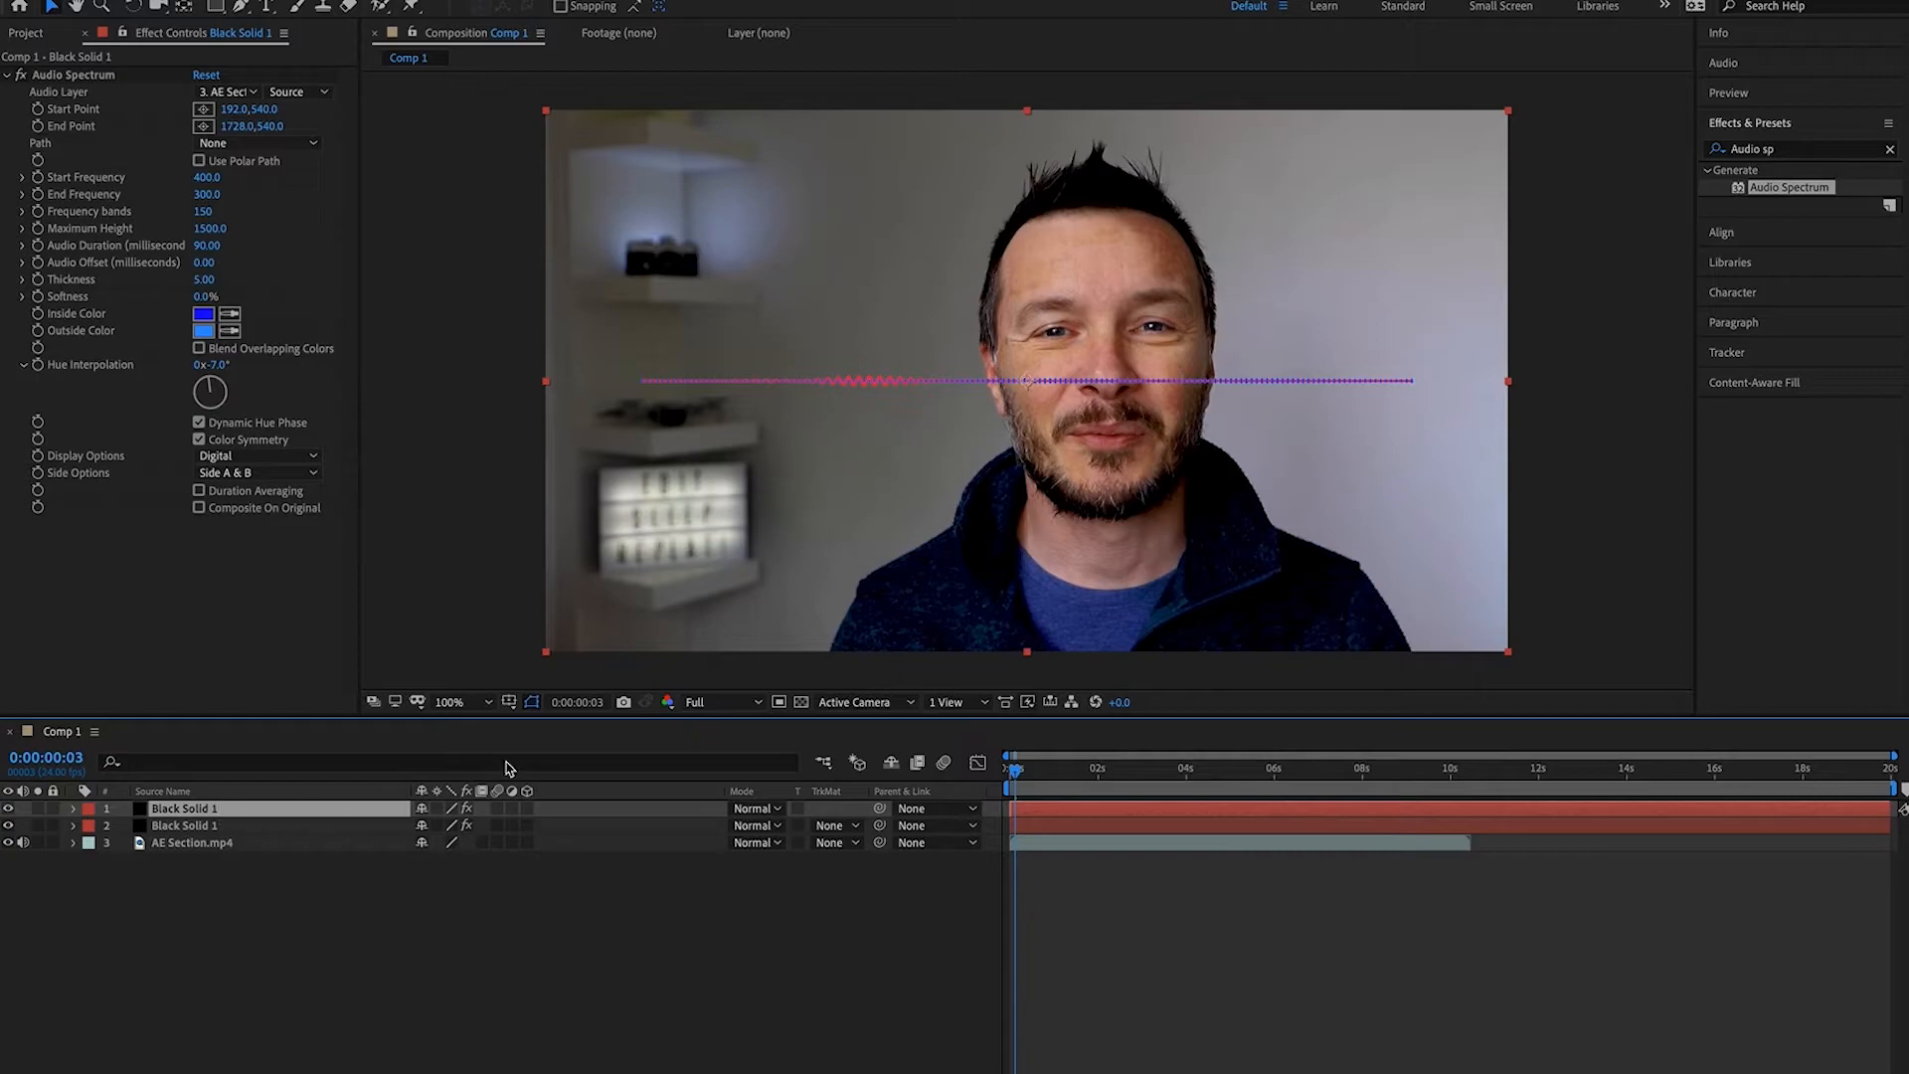
left_click(9, 826)
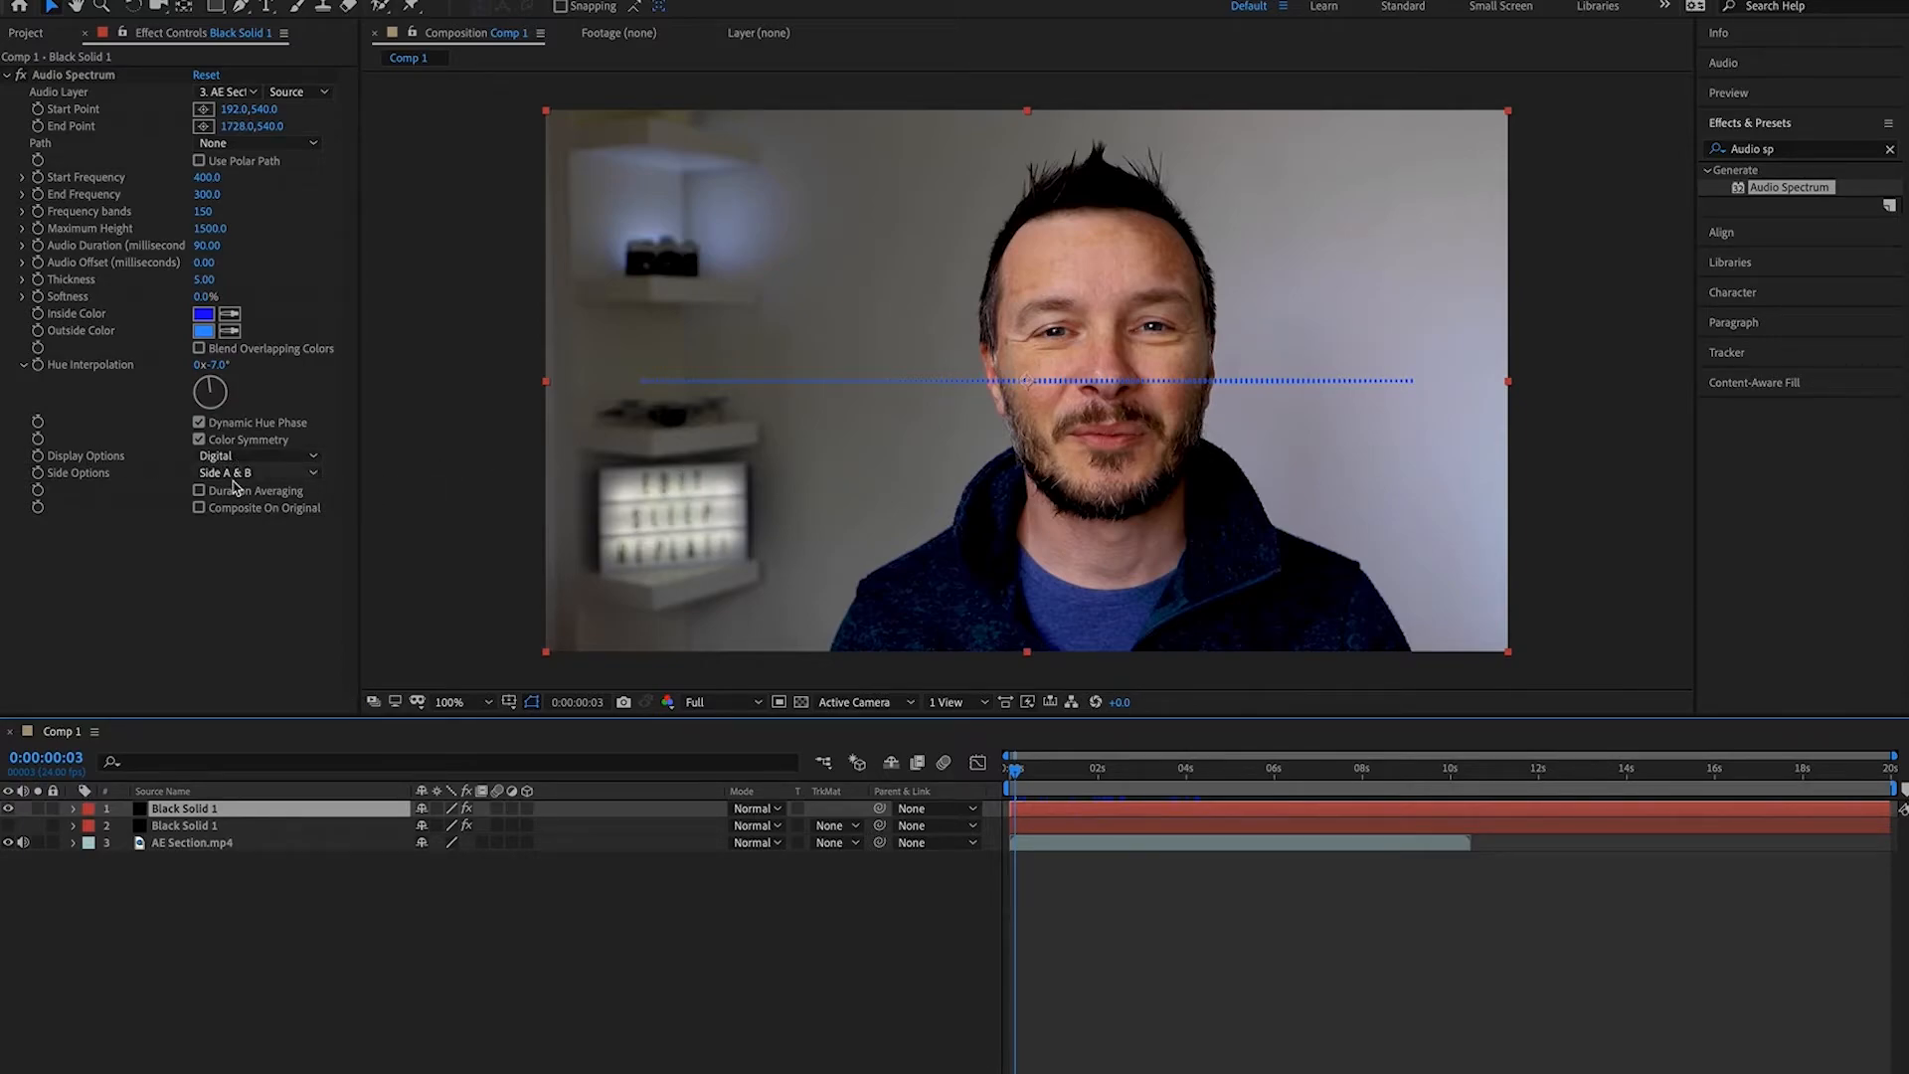
key("ctrl+d")
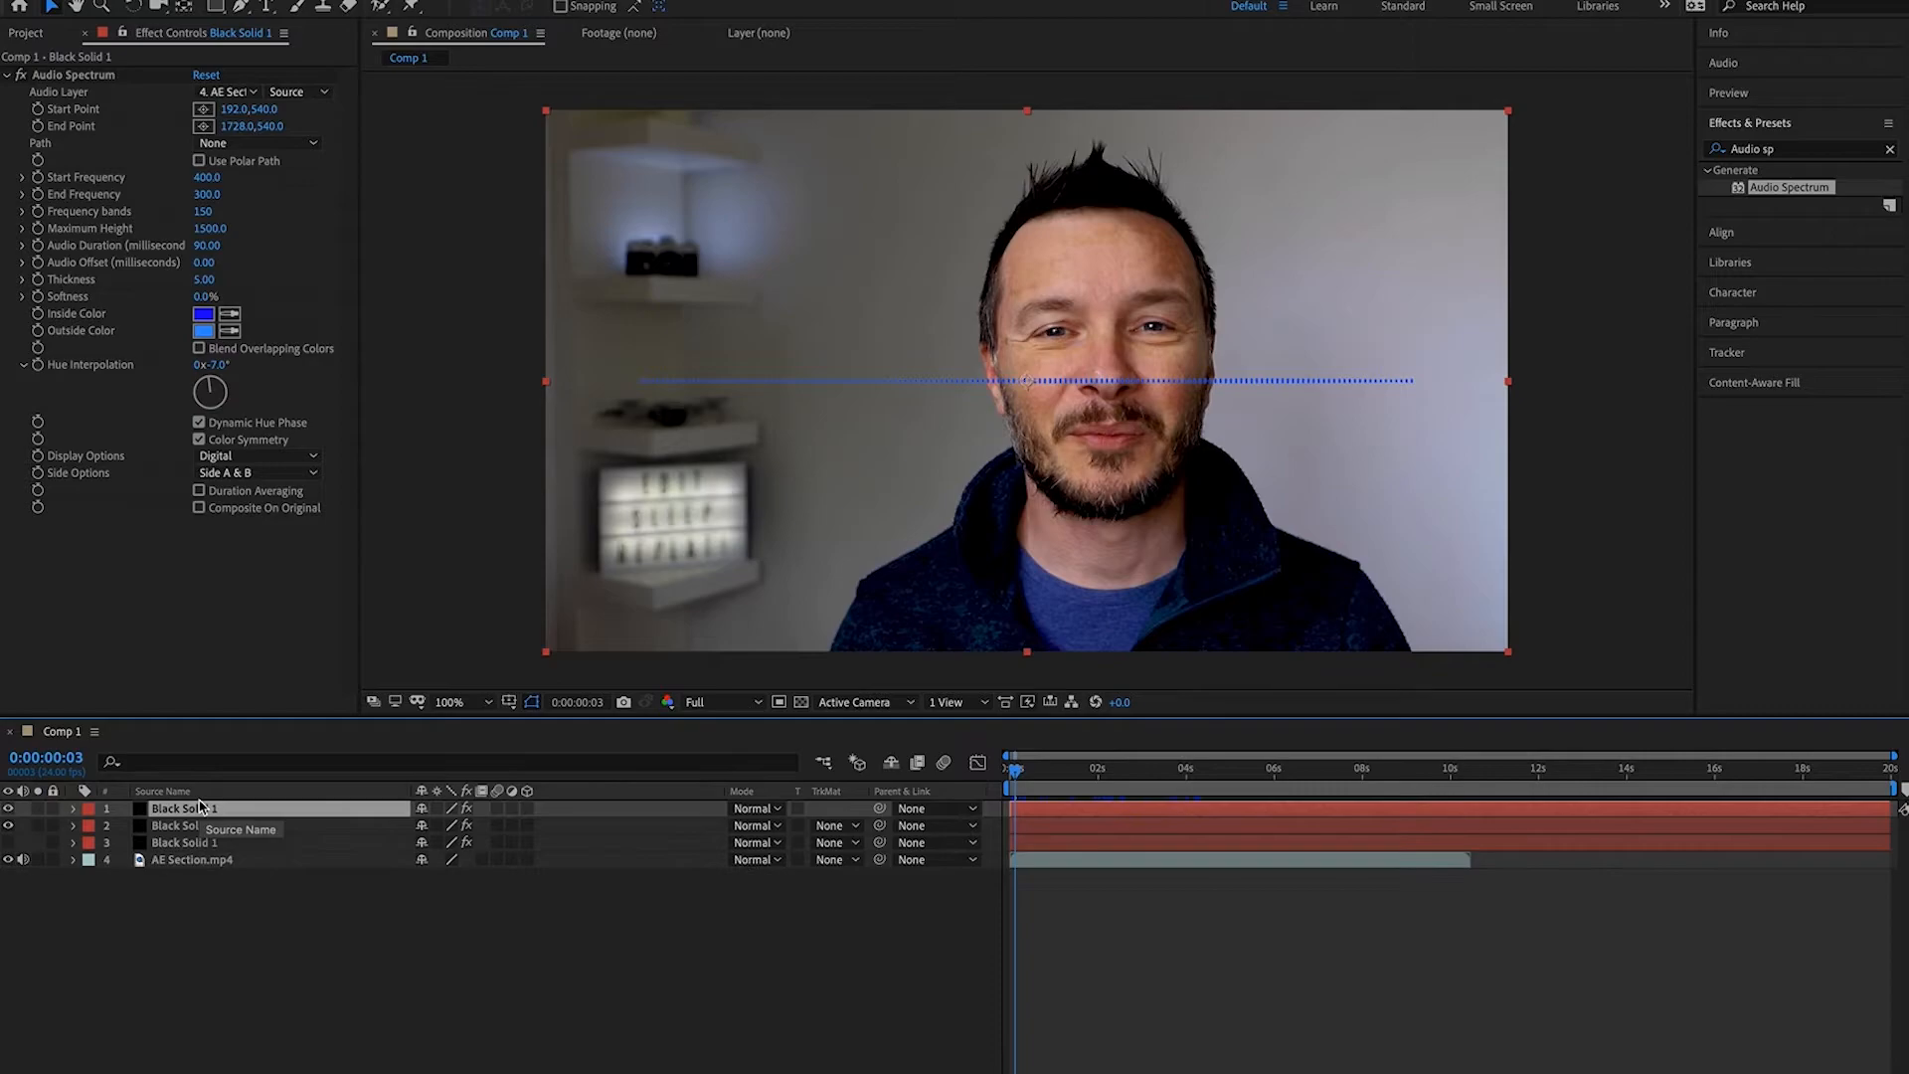
left_click_drag(186, 813, 183, 855)
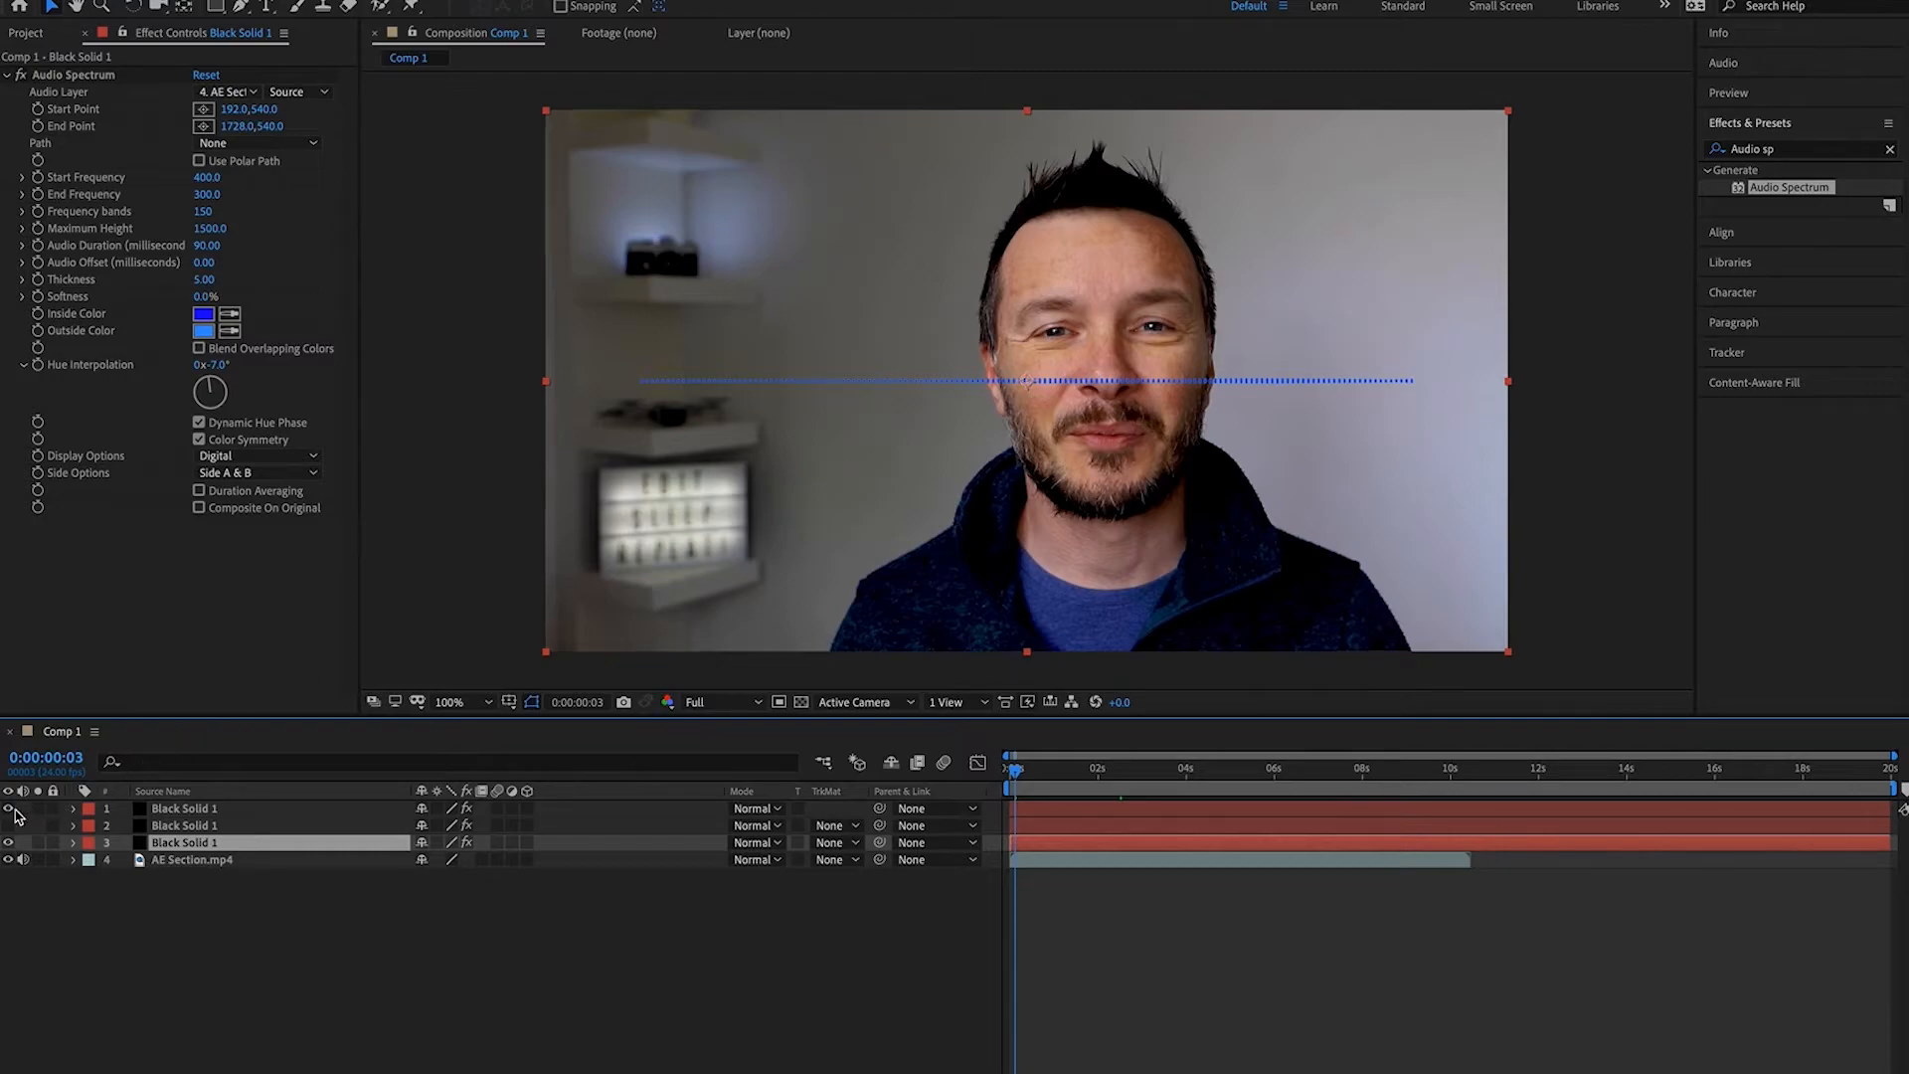
Set the third spectrum to Analog dots with a start frequency of 200 and an end frequency of 400
left_click(305, 458)
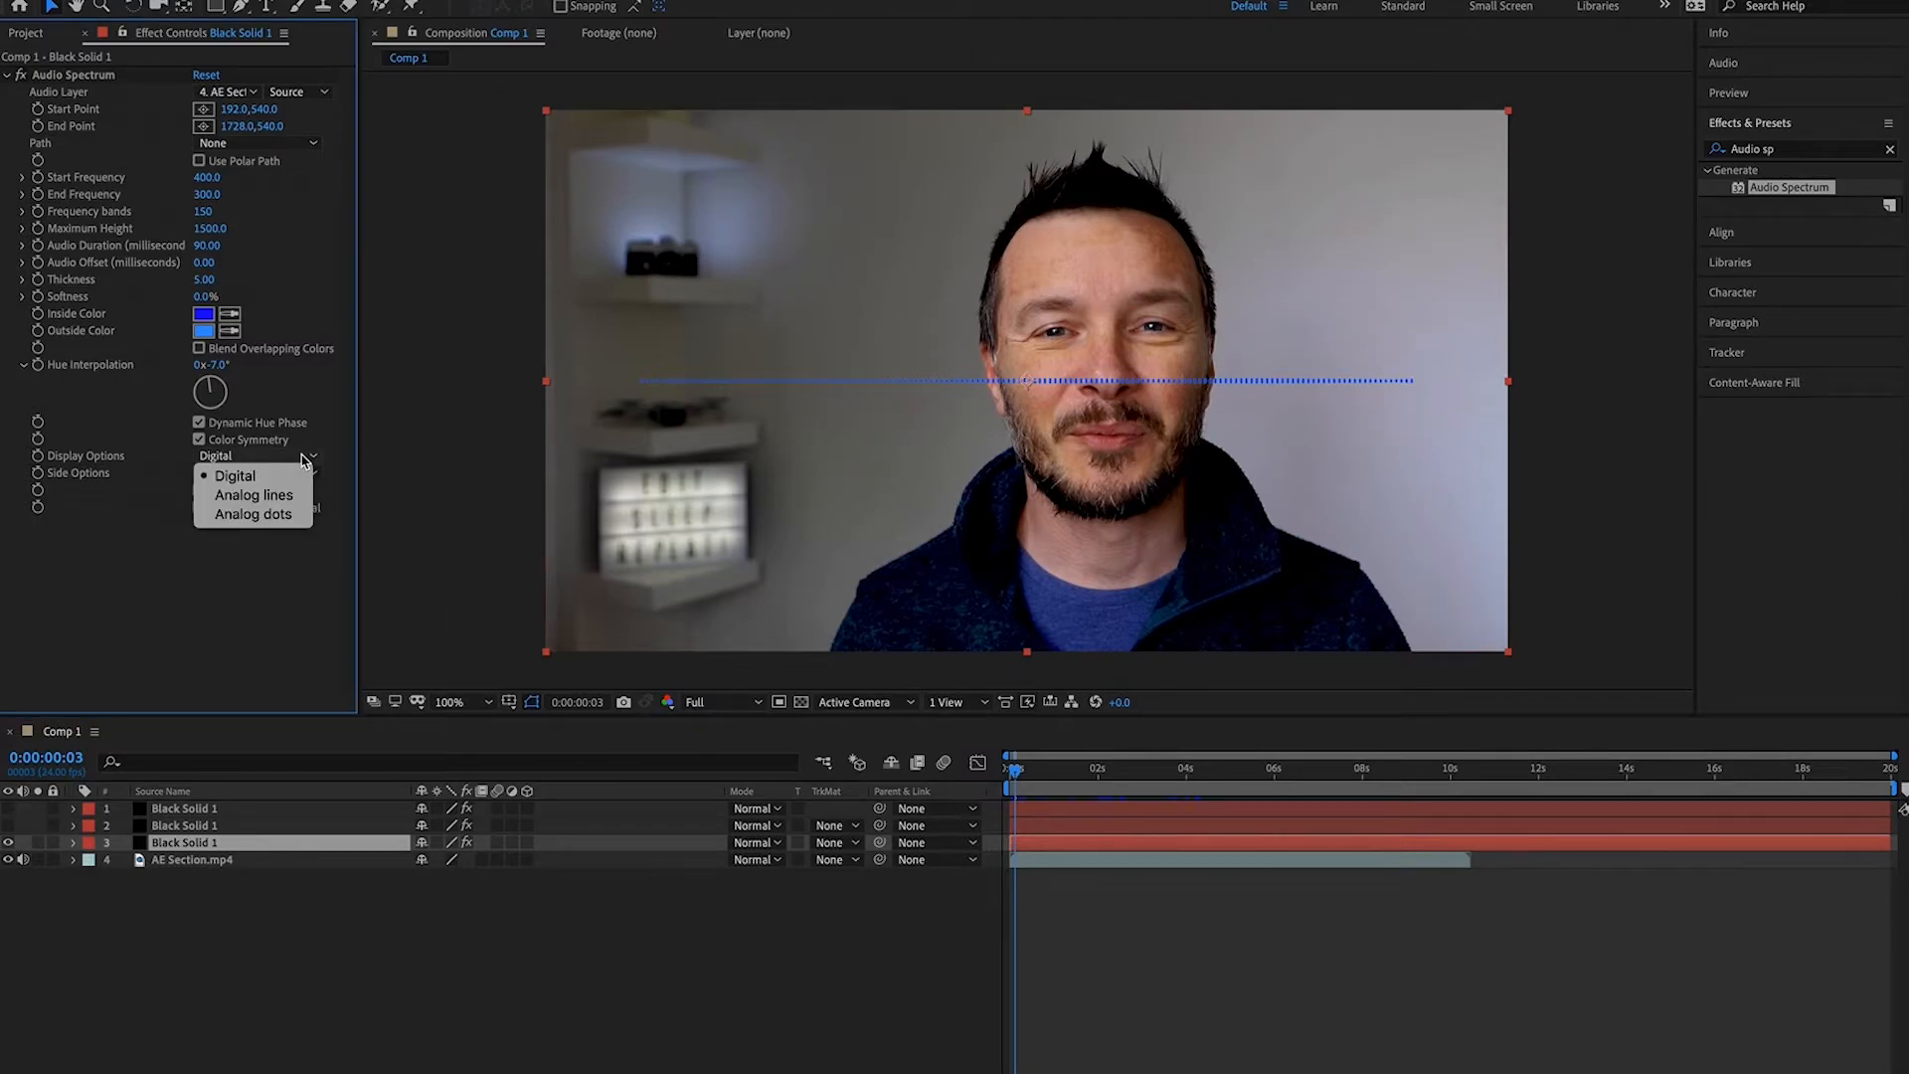
left_click(283, 514)
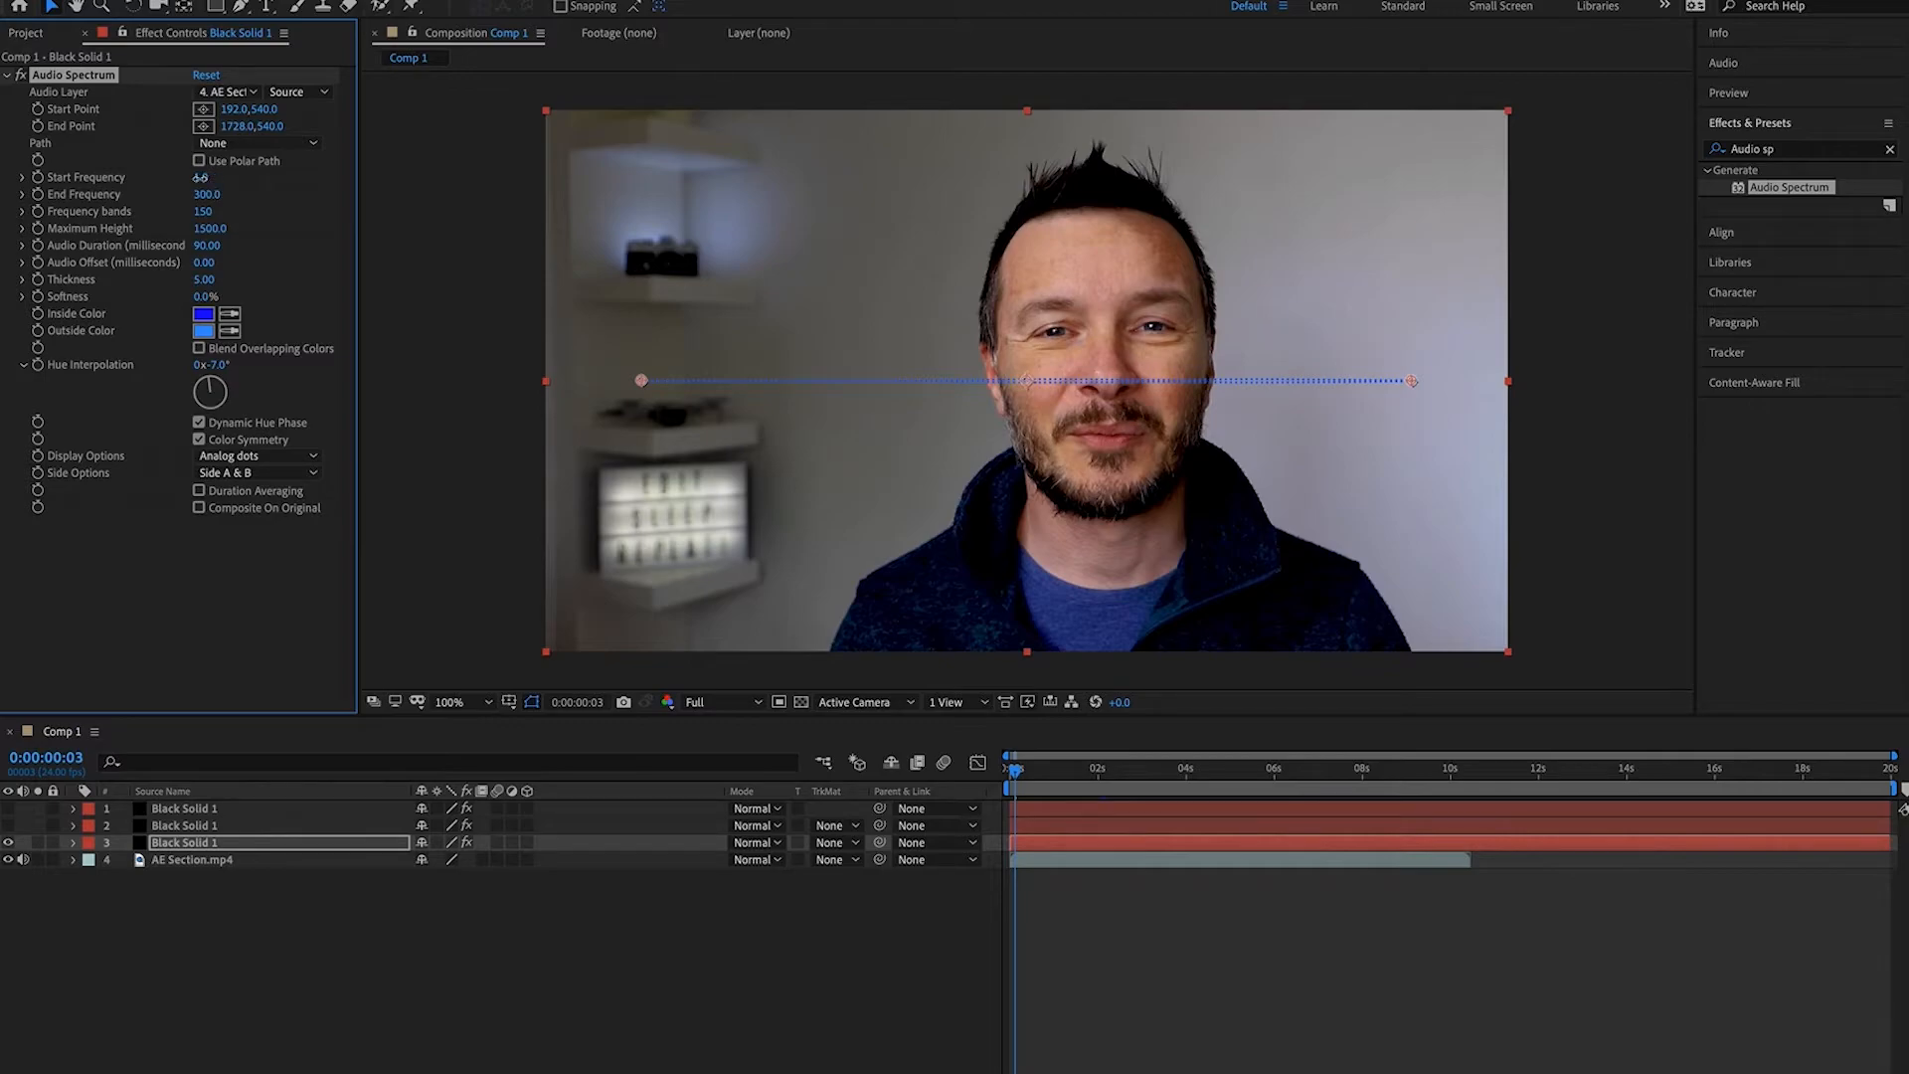
left_click_drag(198, 177, 205, 177)
left_click(219, 180)
key("Tab")
type("400")
key("Return")
Change the third spectrum's inside color to yellow FFE200 and its outside color to amber FFCE32
left_click(203, 313)
left_click_drag(999, 601, 997, 632)
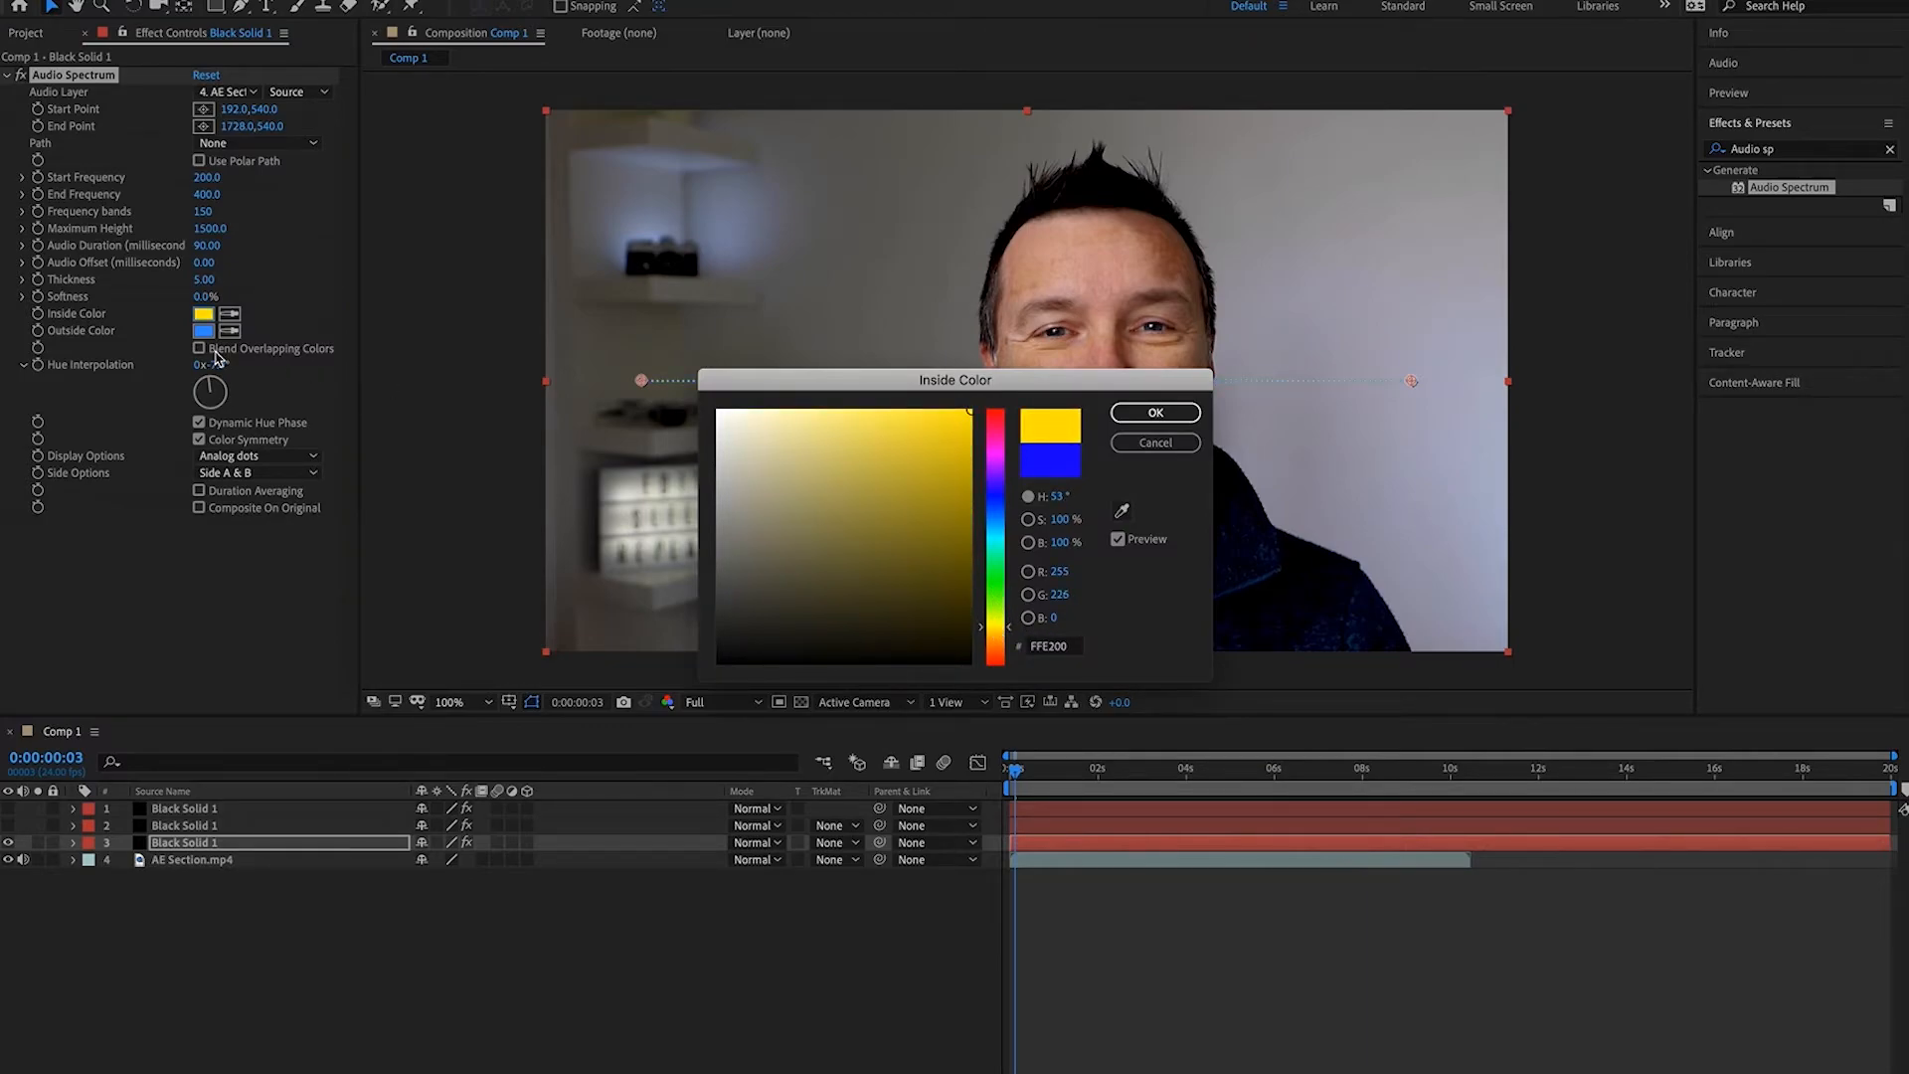
left_click(1155, 413)
left_click(203, 330)
left_click_drag(997, 579, 1002, 637)
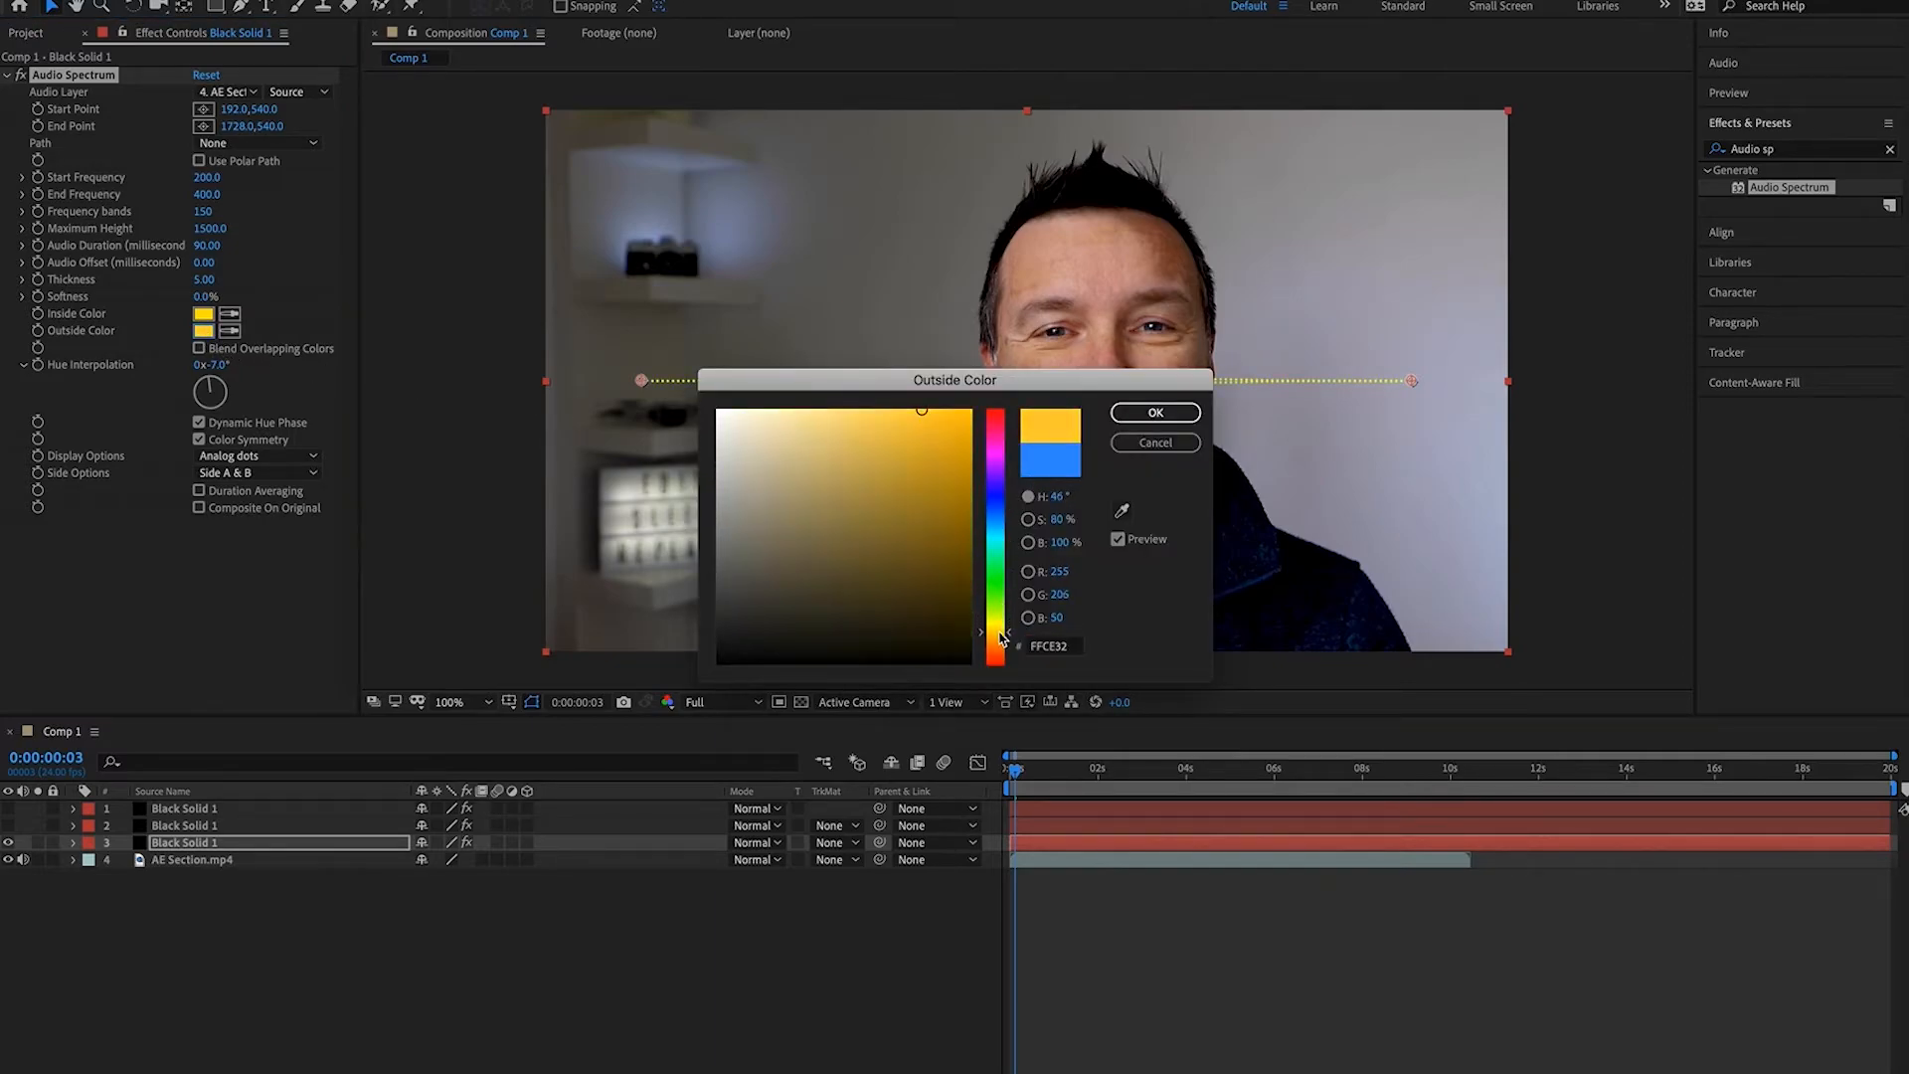
left_click(1155, 413)
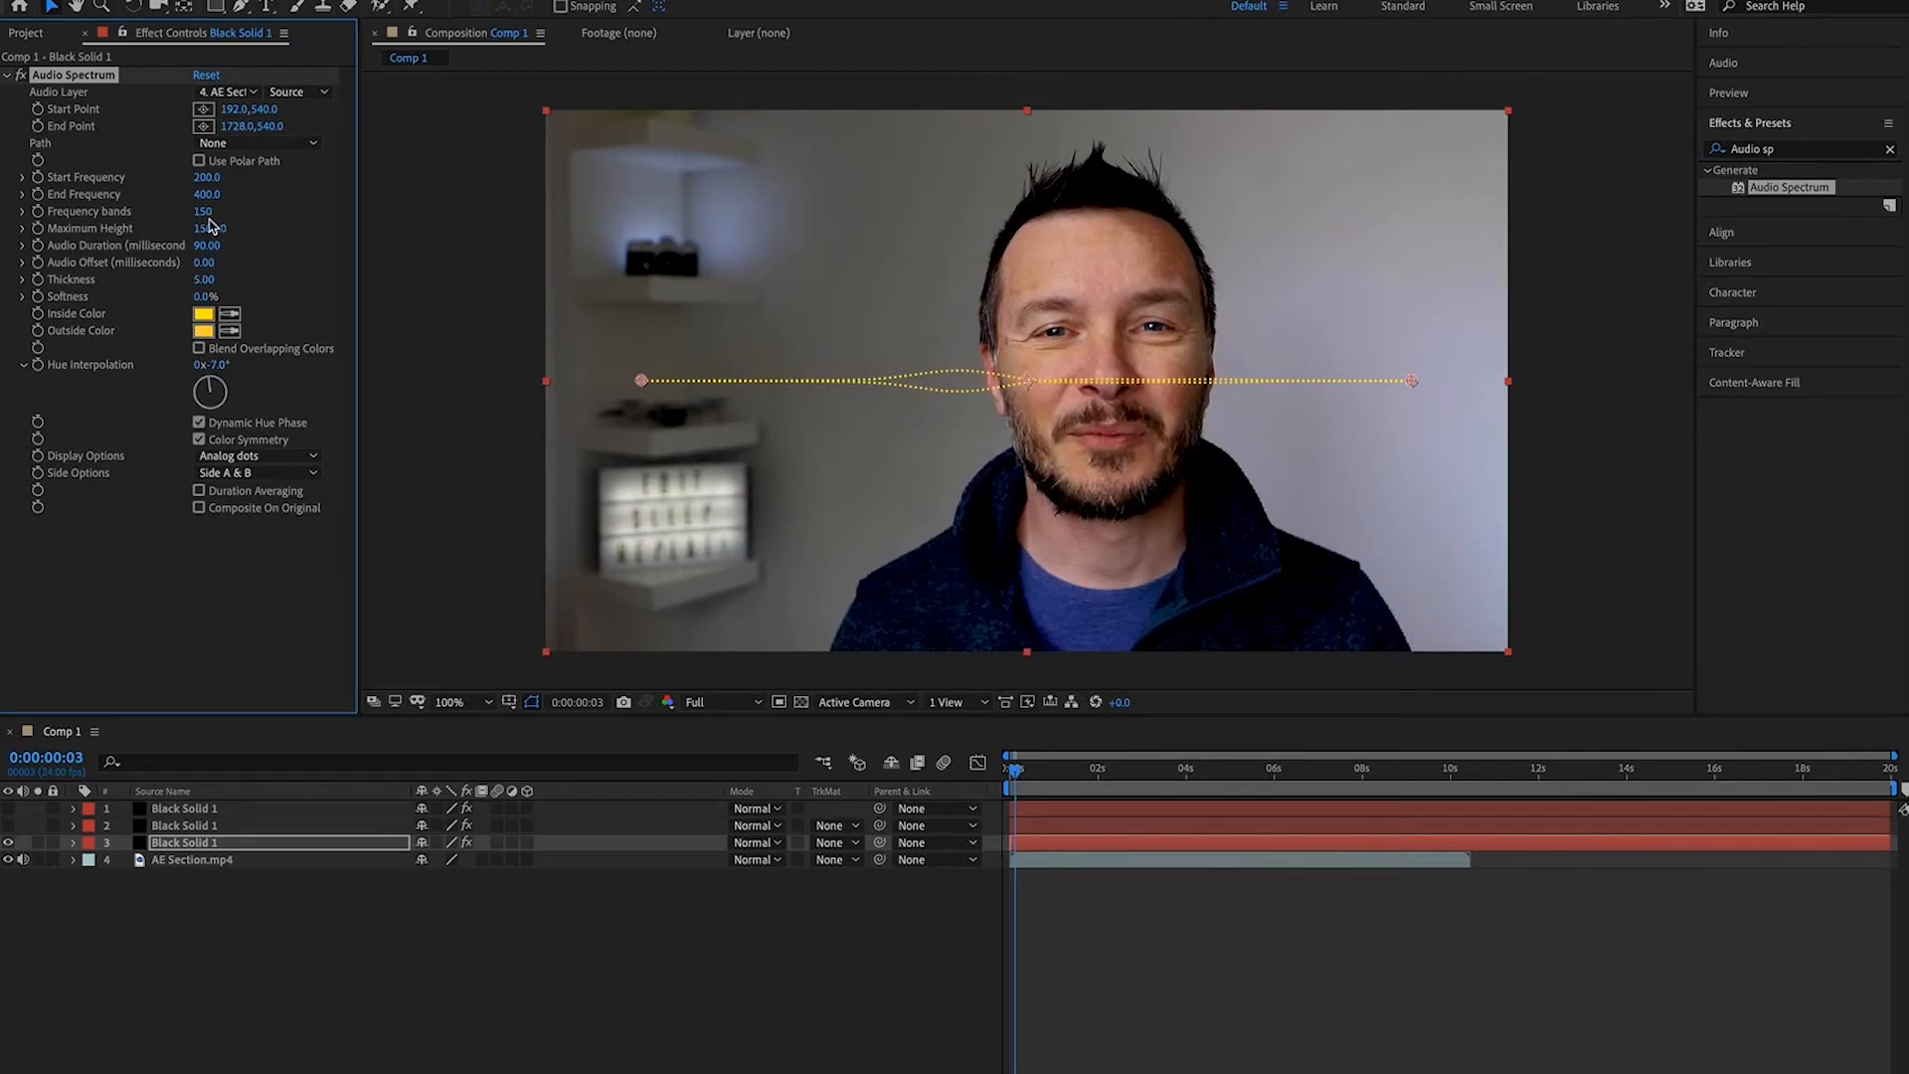
Increase the third spectrum's frequency bands to 260 and its maximum height to 2000
left_click_drag(203, 212, 286, 214)
left_click_drag(214, 230, 224, 230)
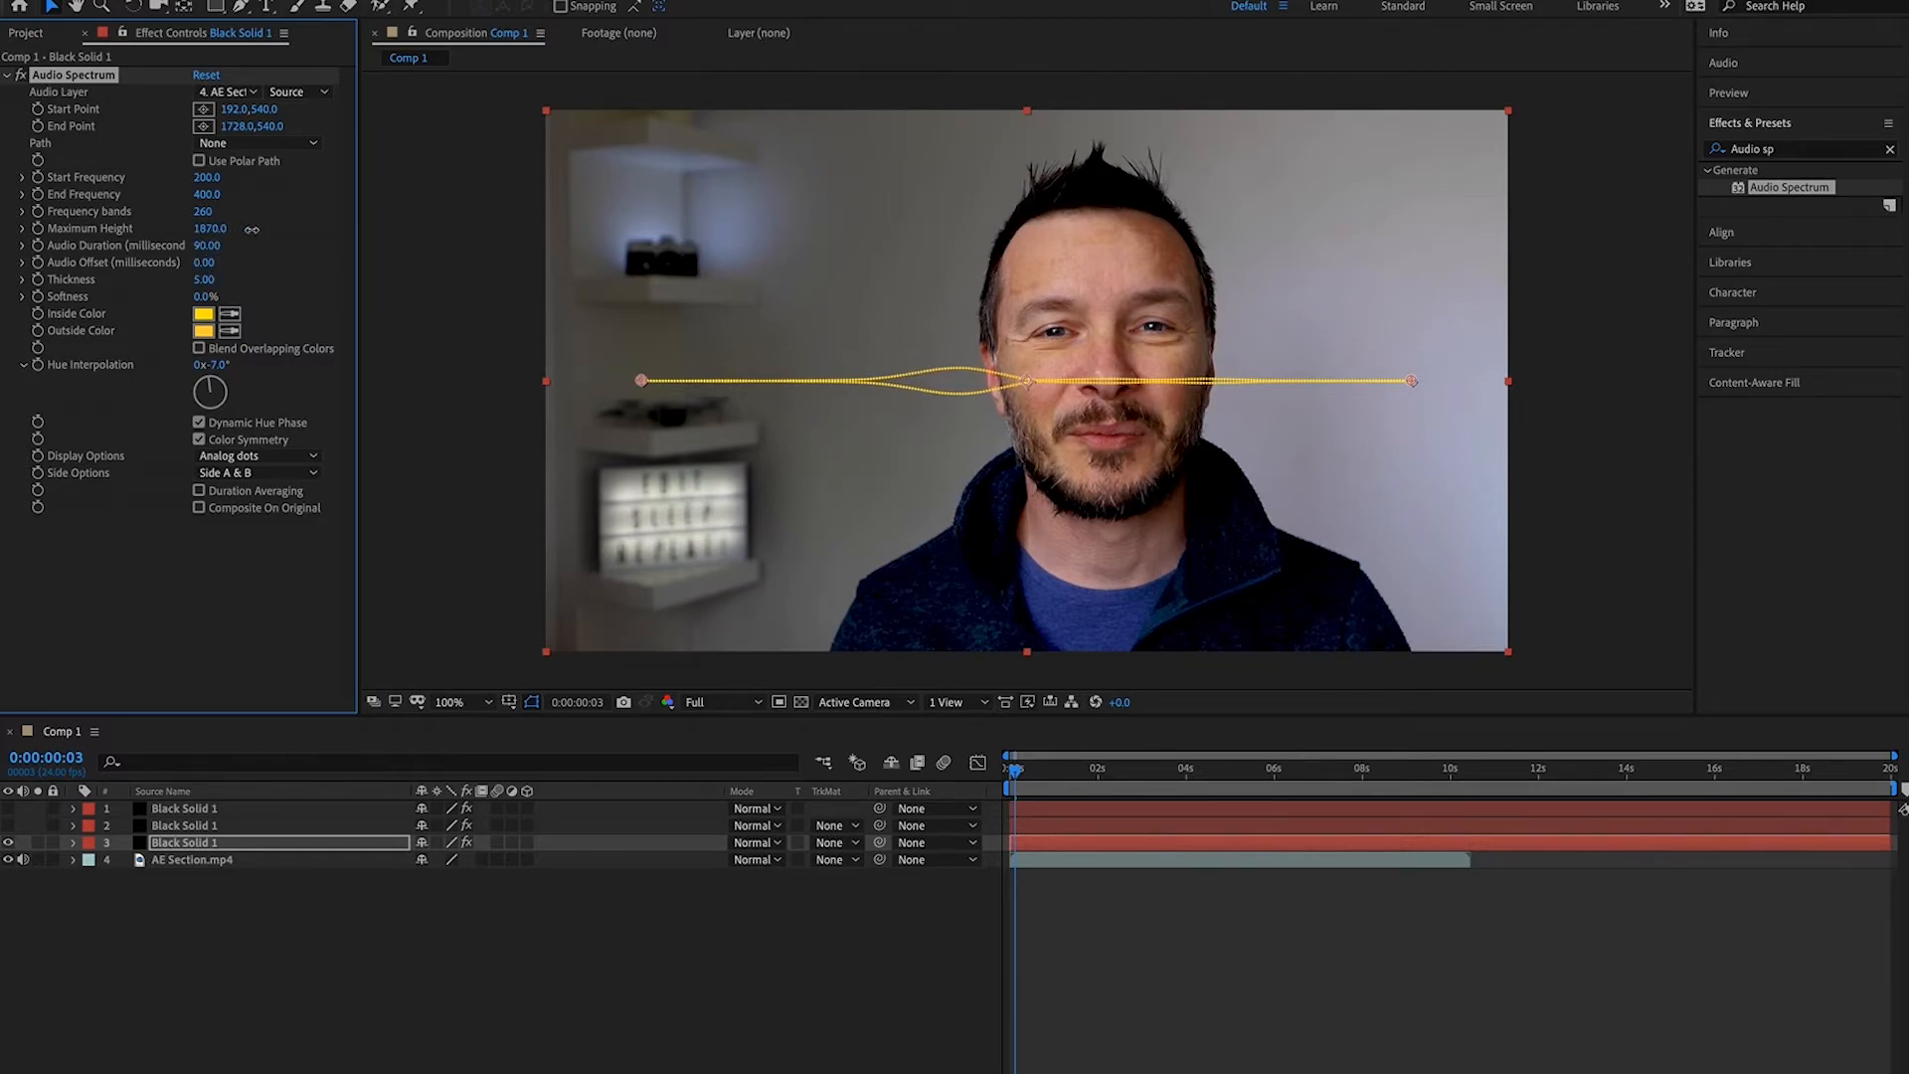
left_click(211, 229)
type("2000")
key("Return")
Make all three spectrum layers visible again and play the composition from the start to preview them together
left_click(8, 825)
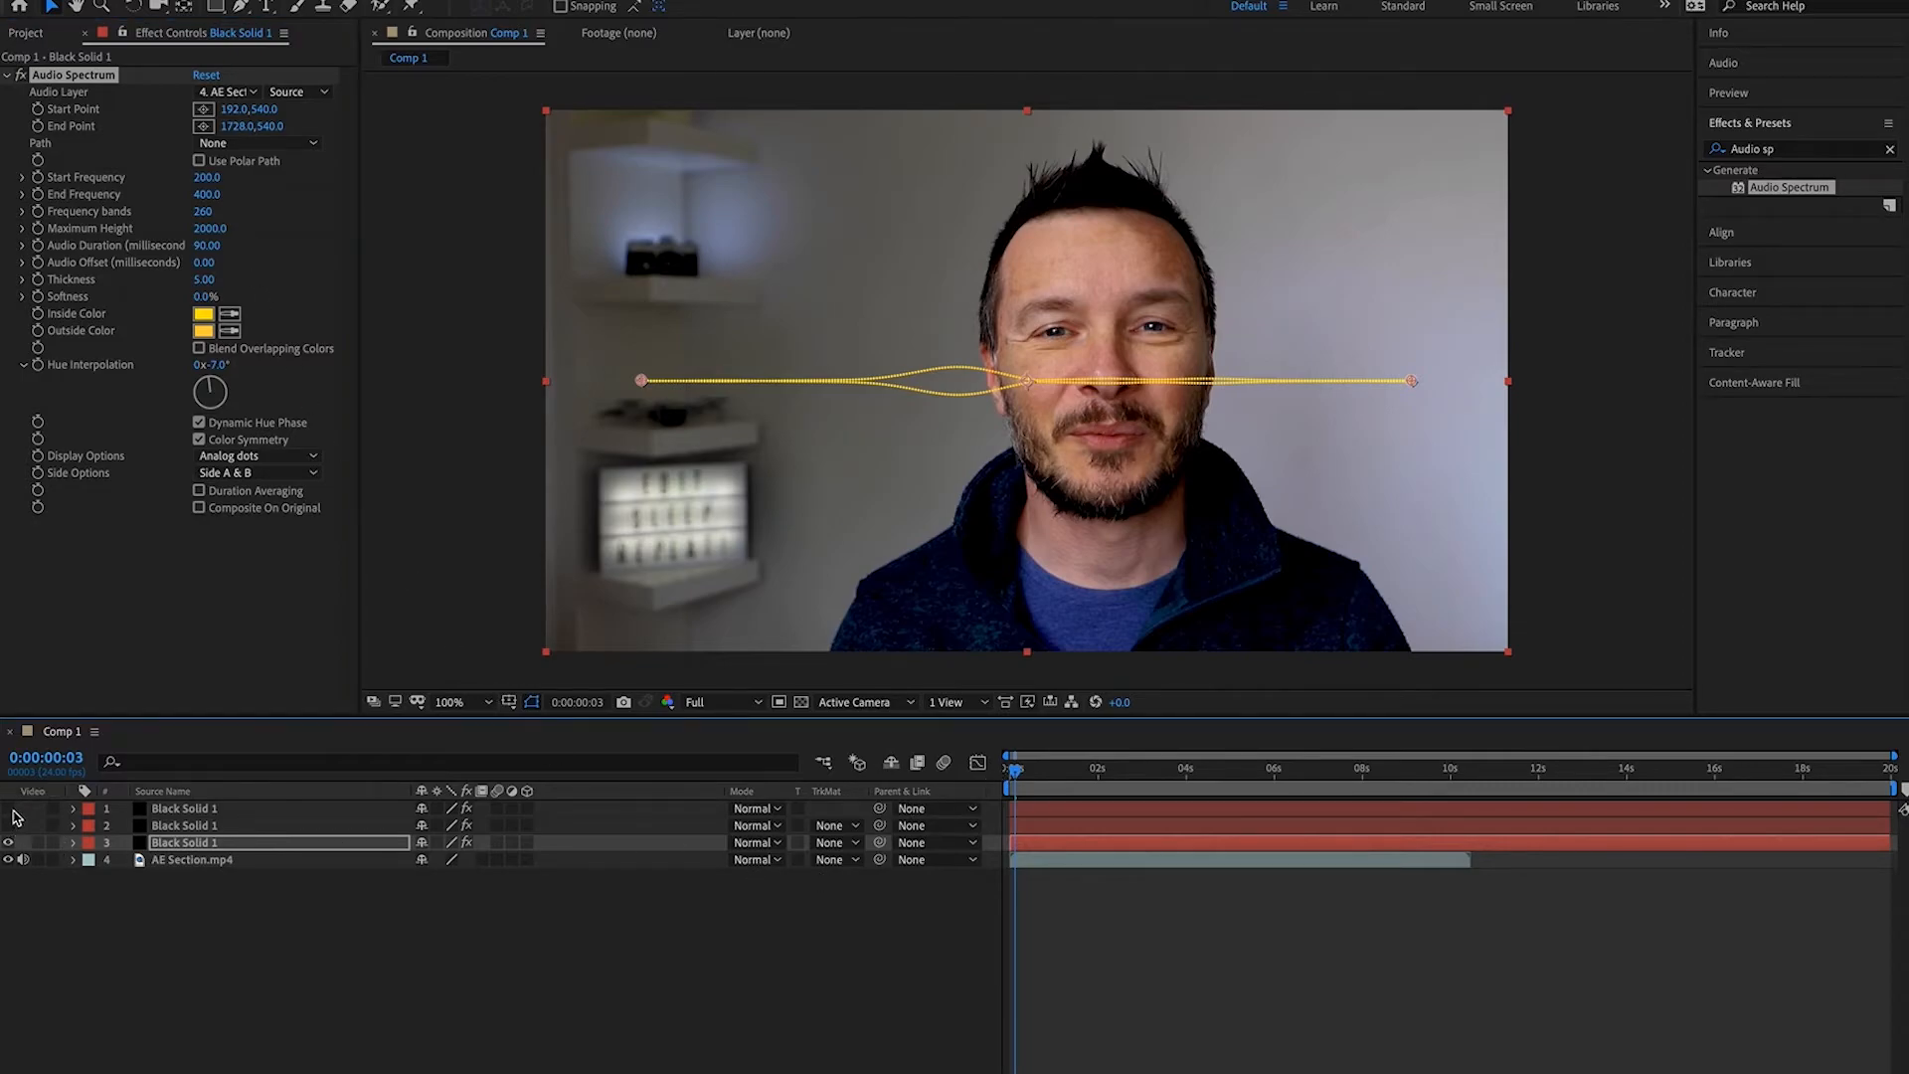
left_click(8, 809)
left_click_drag(1020, 777, 1006, 779)
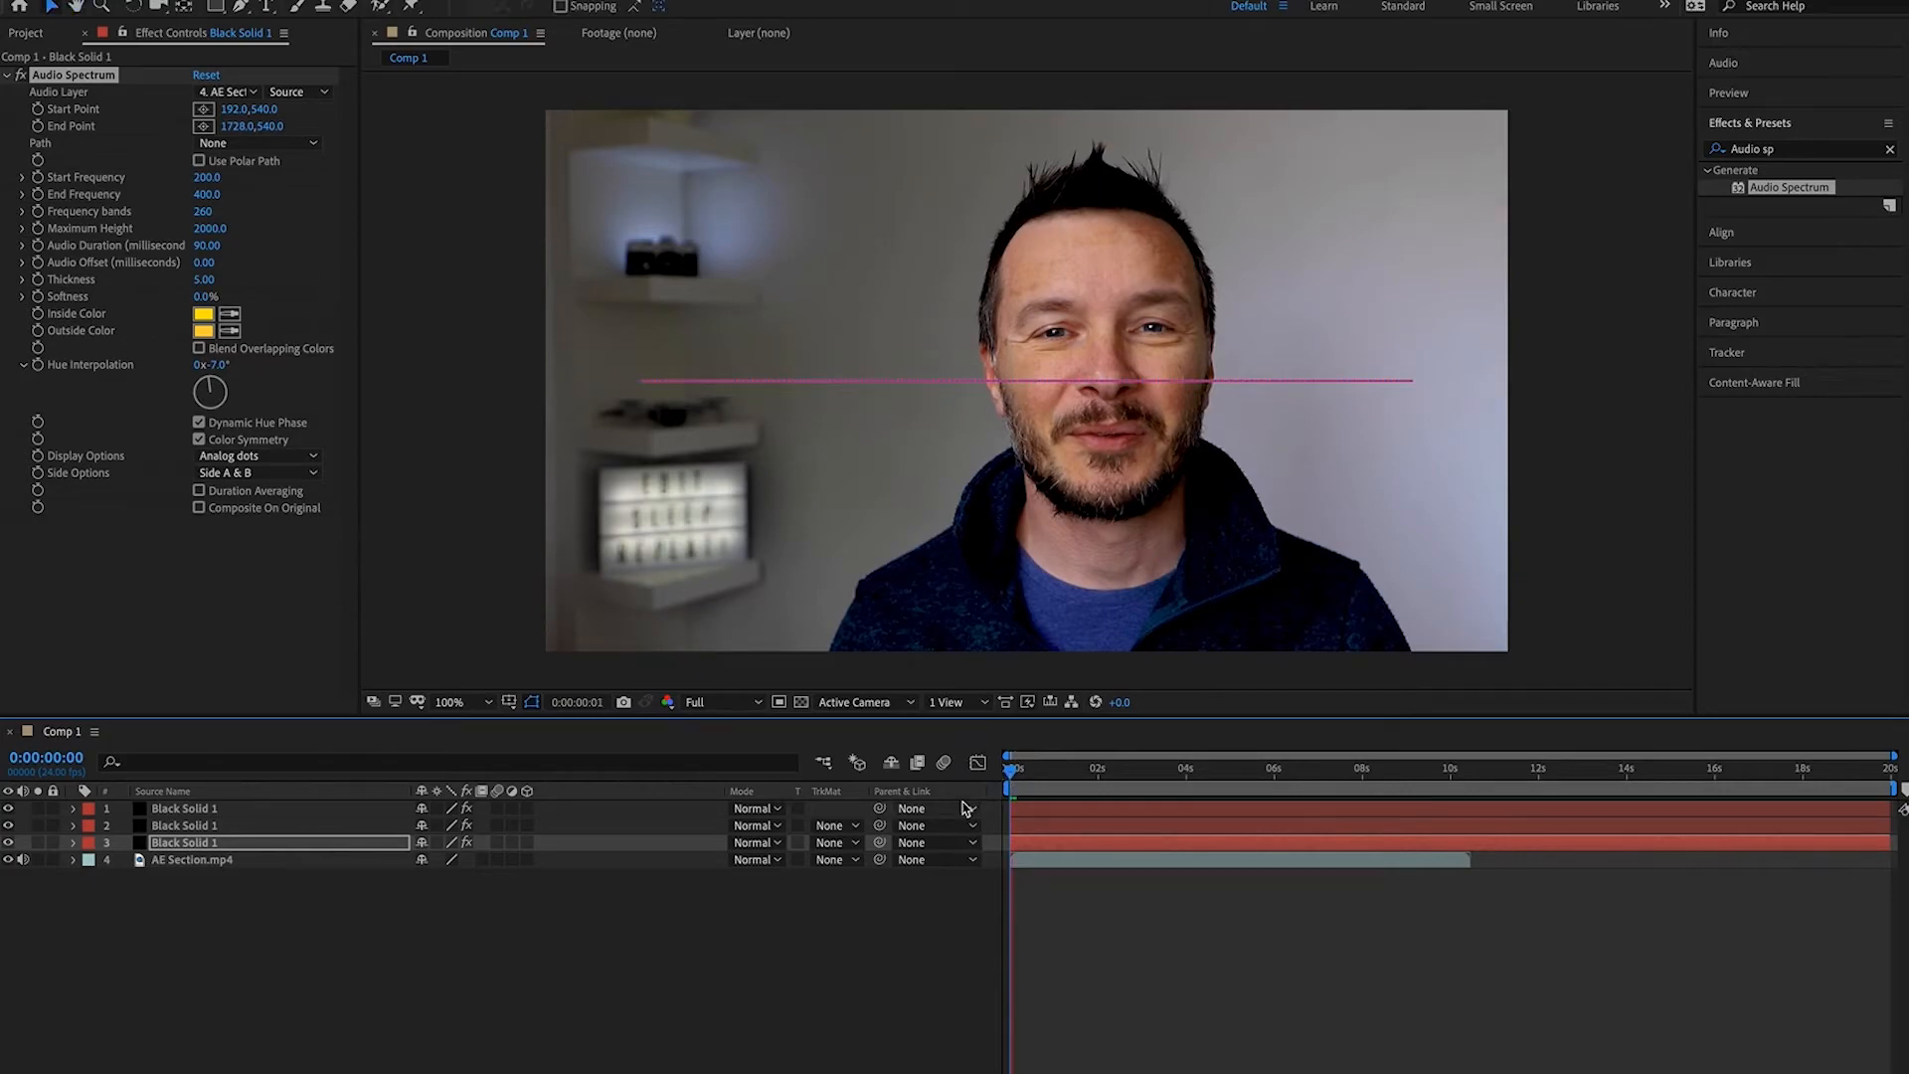
key("space")
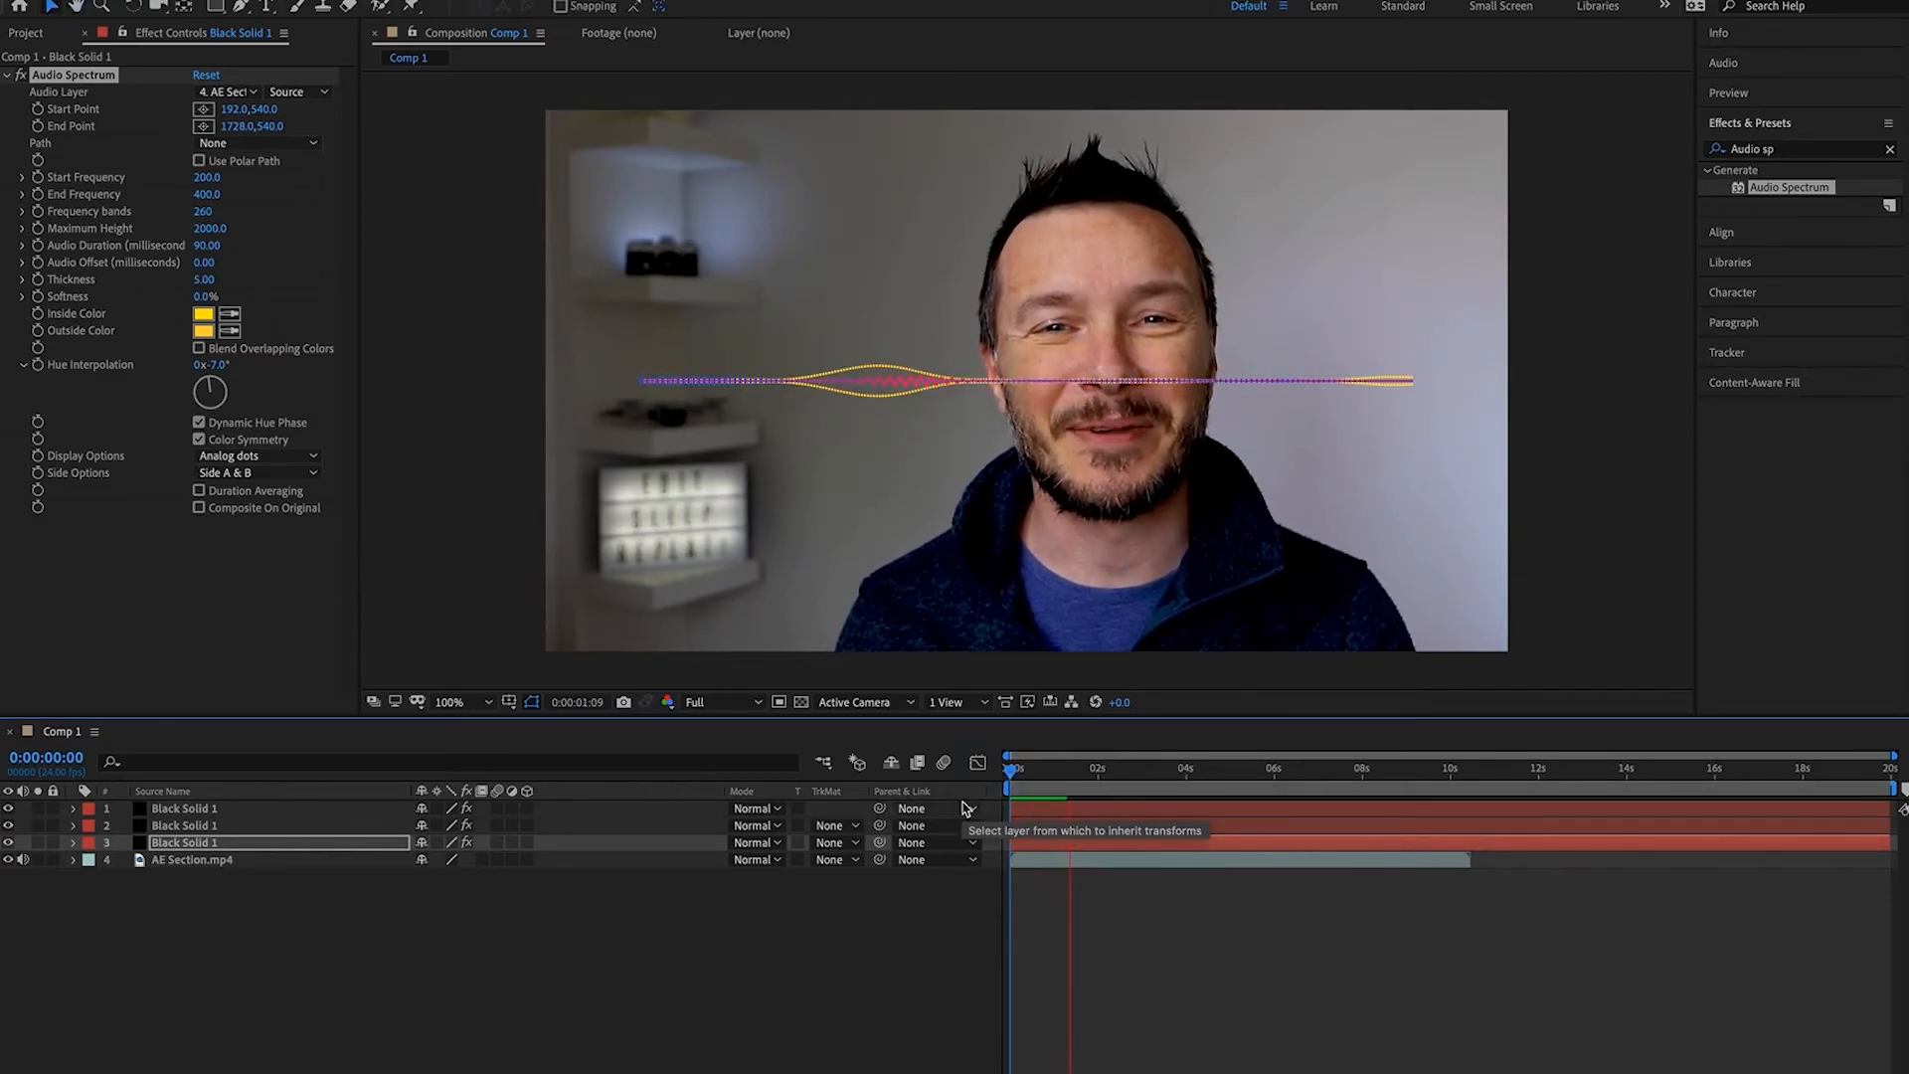
key("space")
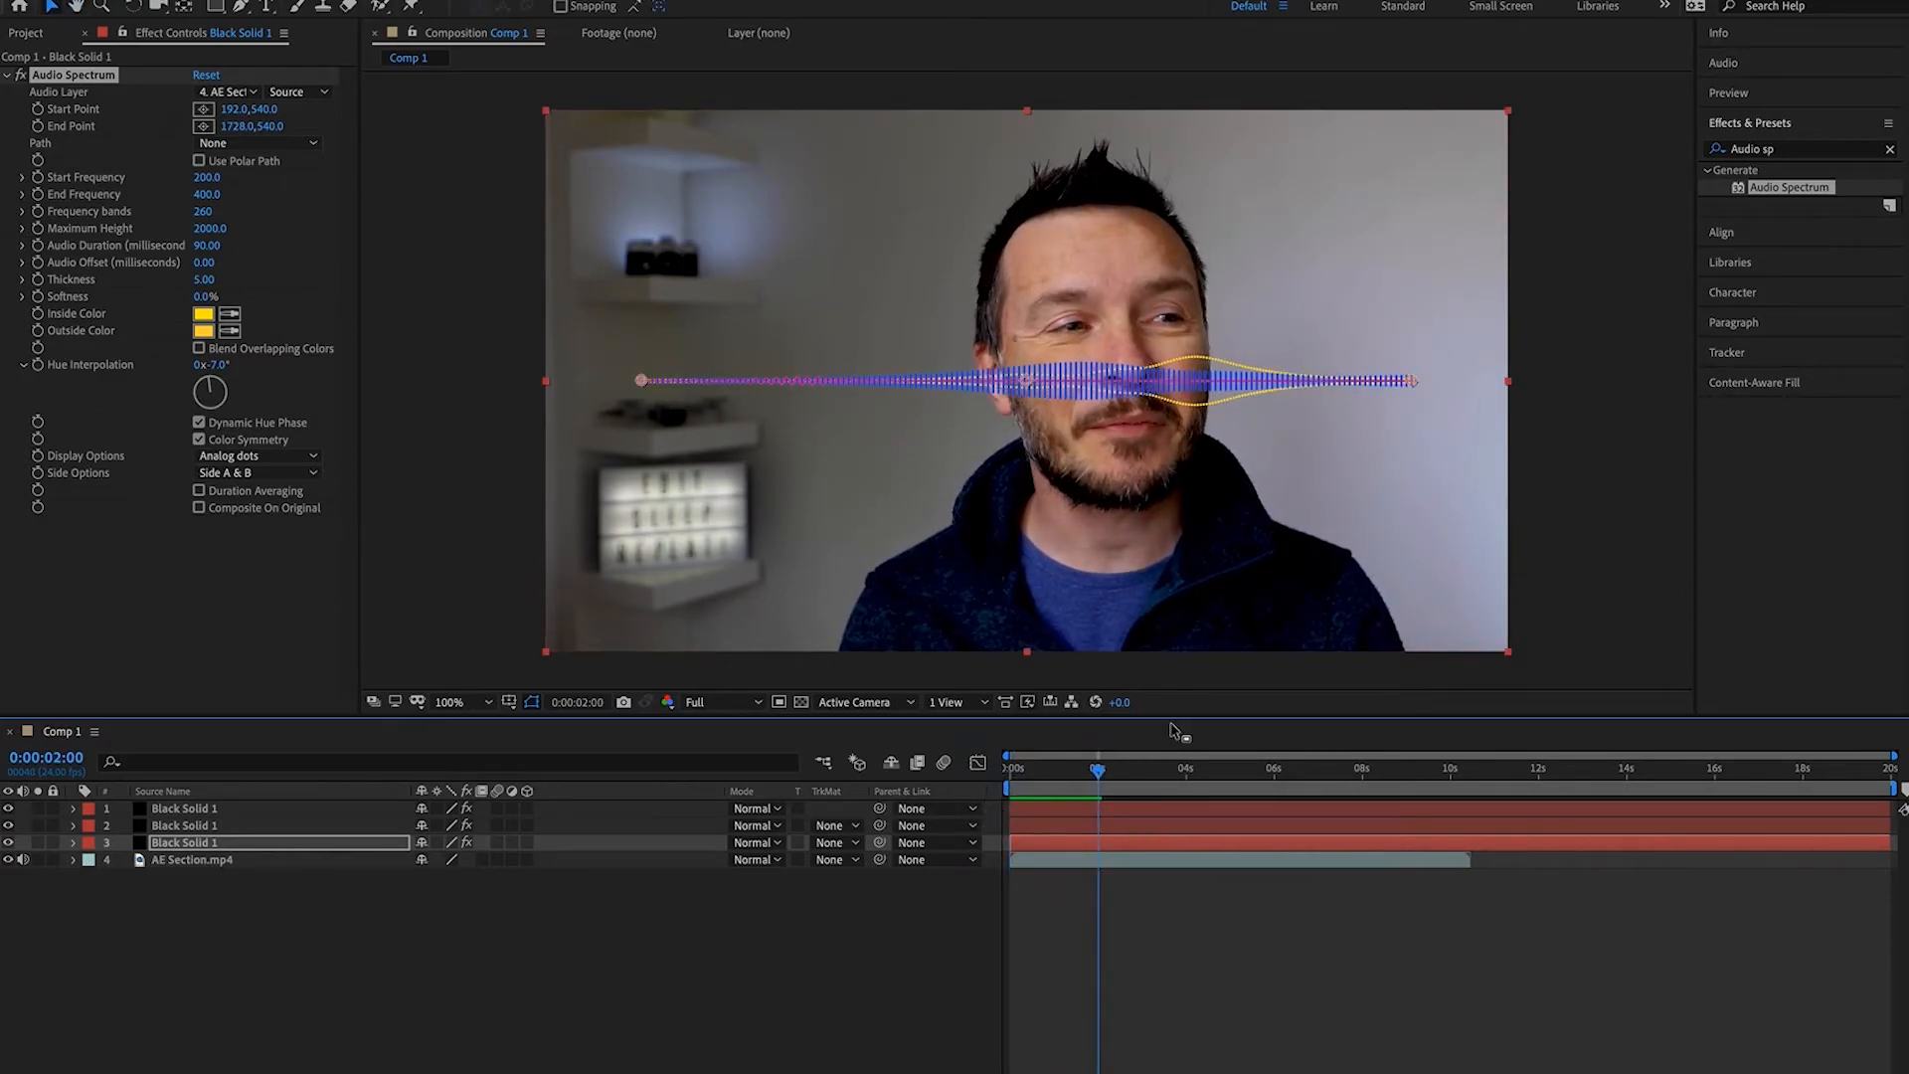
left_click_drag(1097, 776, 1004, 782)
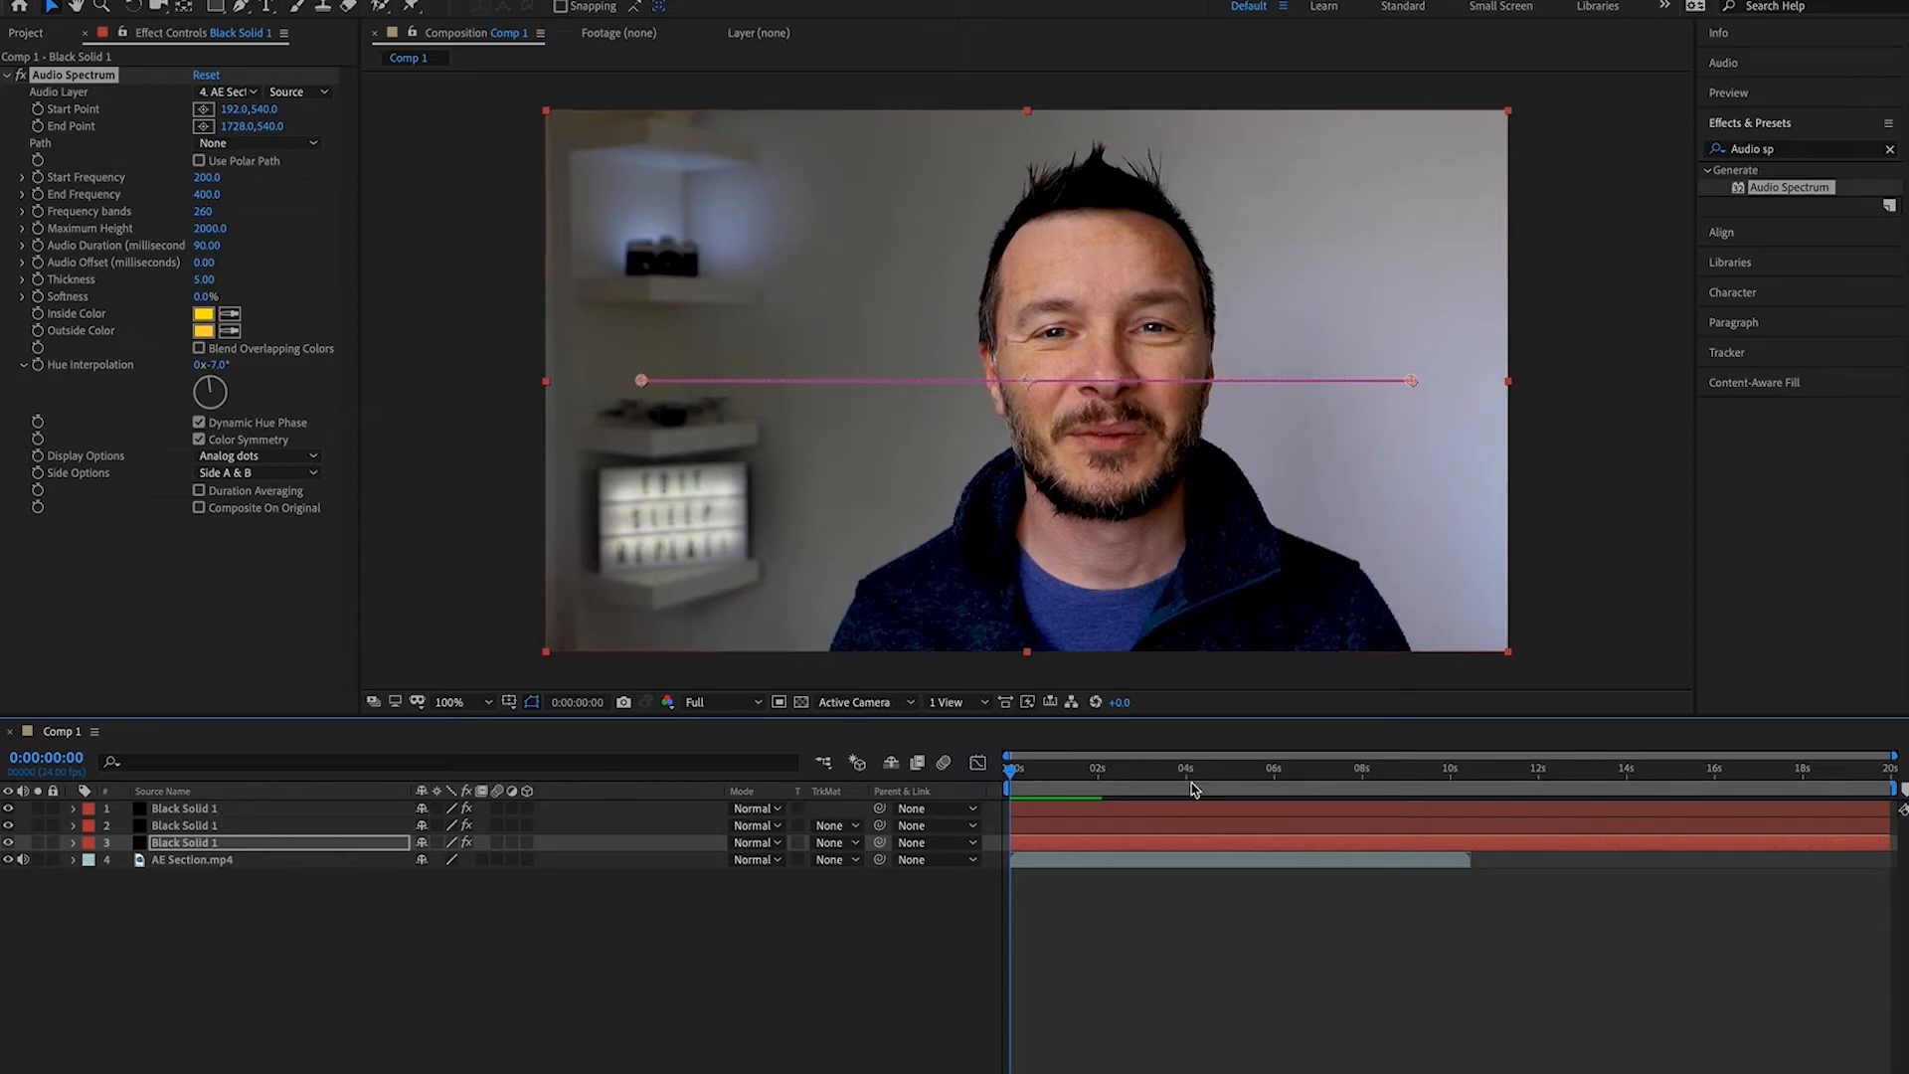
key("space")
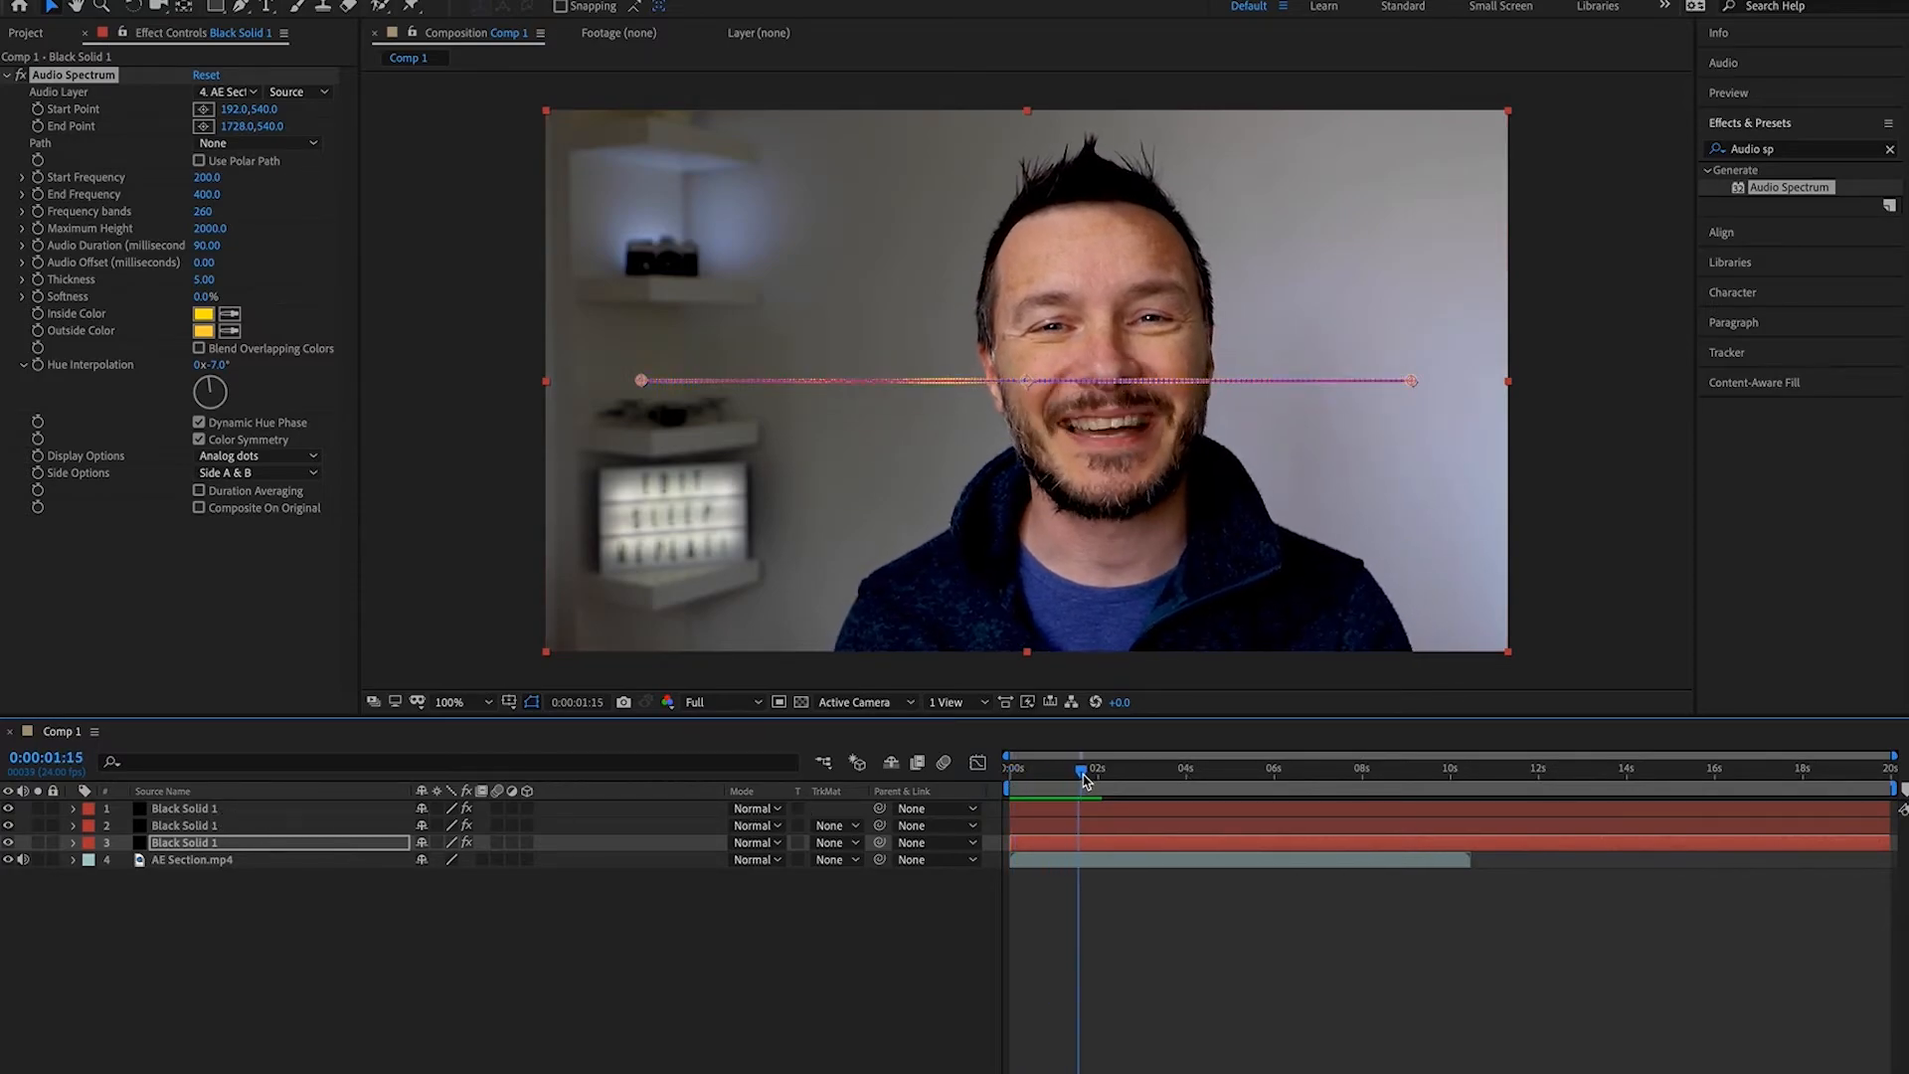
Scale all three spectrum layers together to just under half size and move them beside the man, over the lit sign on the shelves
left_click_drag(1123, 782, 1156, 781)
mouse_move(1164, 780)
left_mouse_down()
mouse_move(1180, 780)
mouse_move(1159, 780)
left_mouse_up()
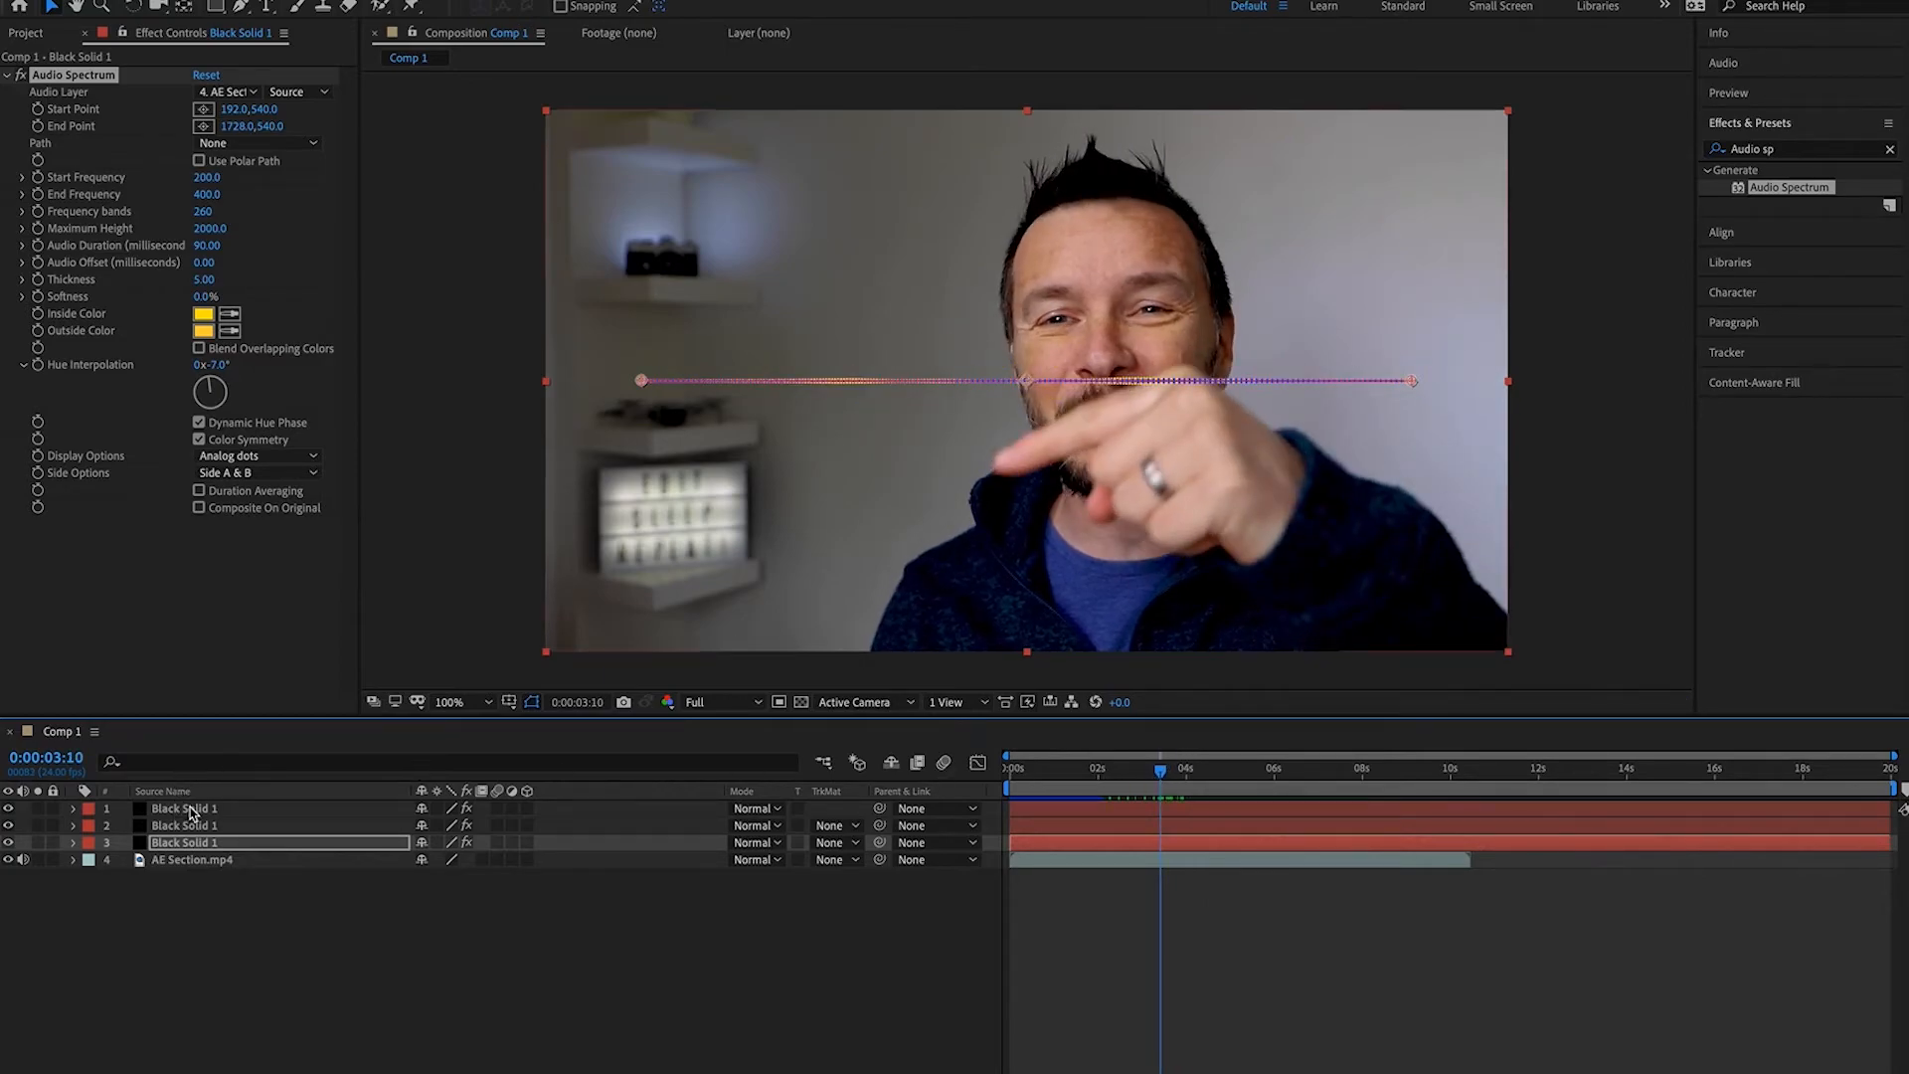
left_click(187, 809)
left_click(189, 843, "shift")
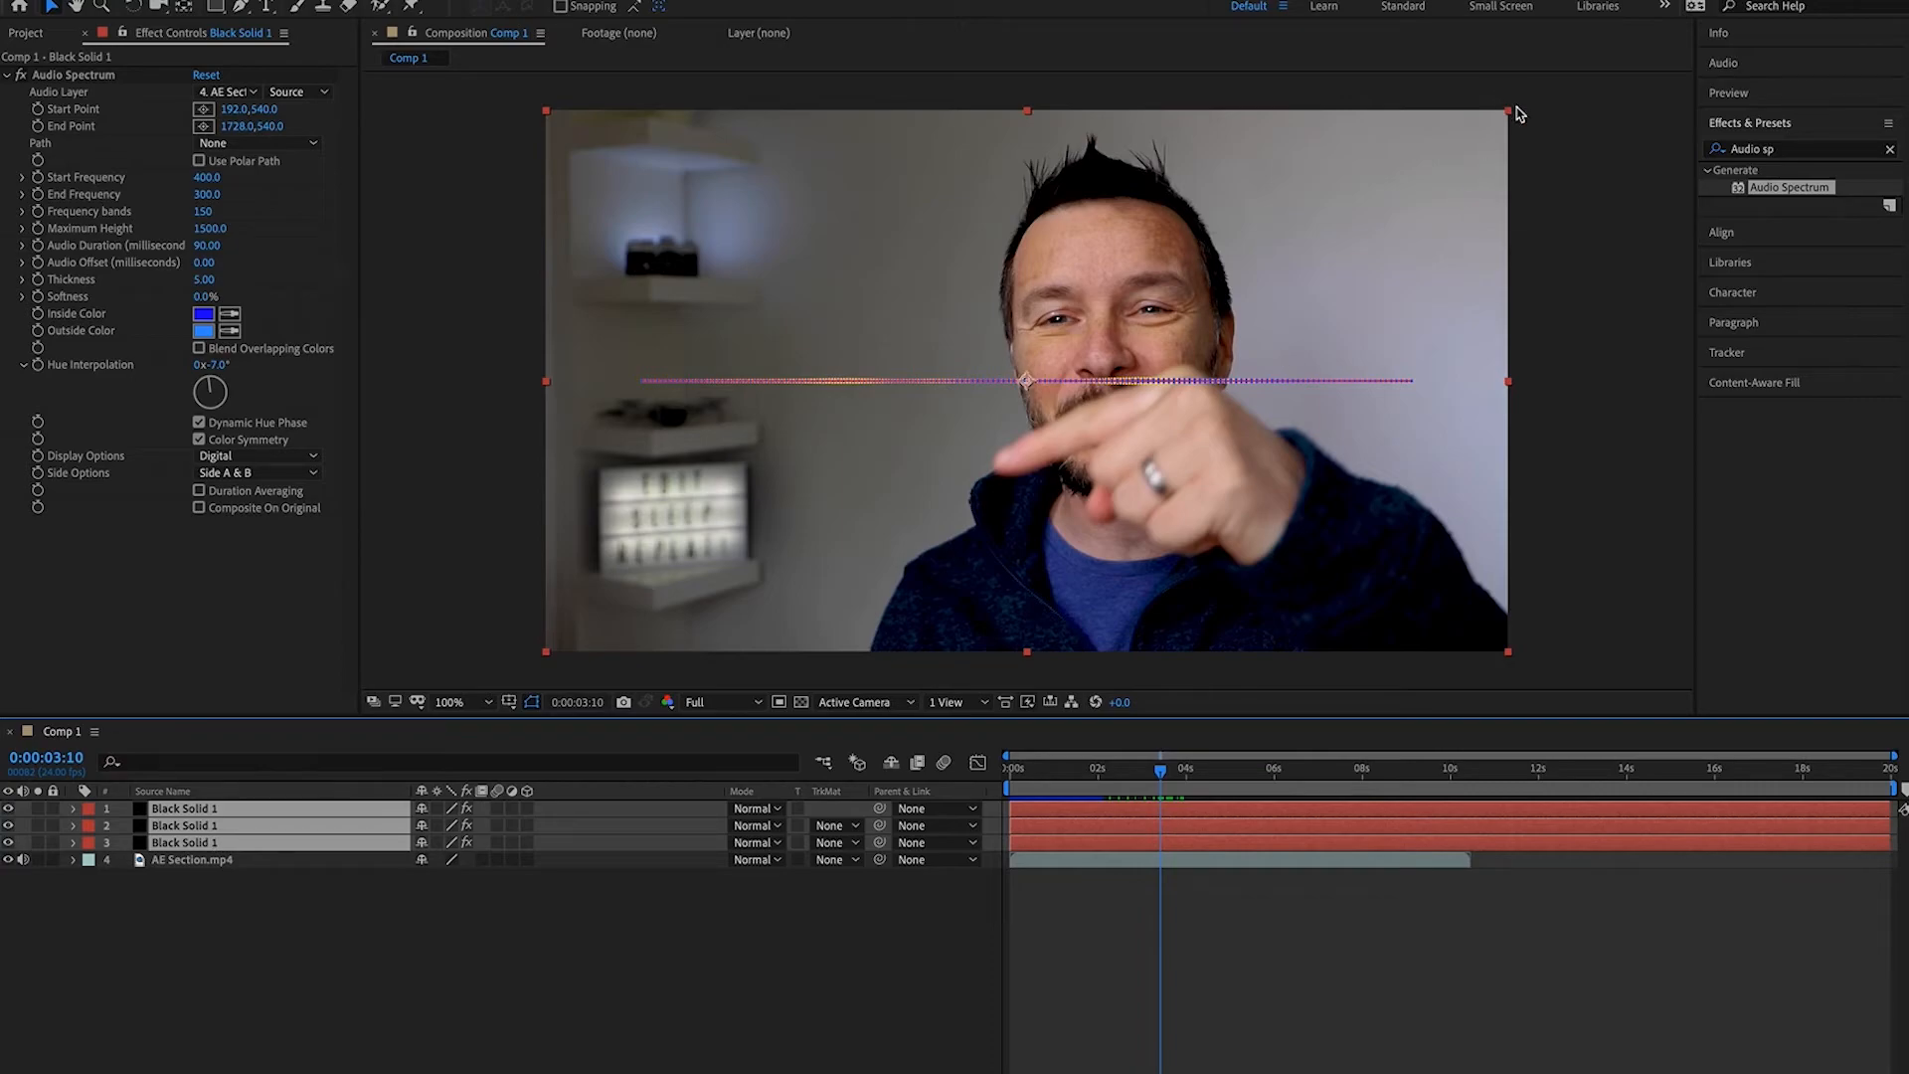
left_click_drag(1510, 112, 1250, 257)
left_click_drag(1098, 380, 833, 466)
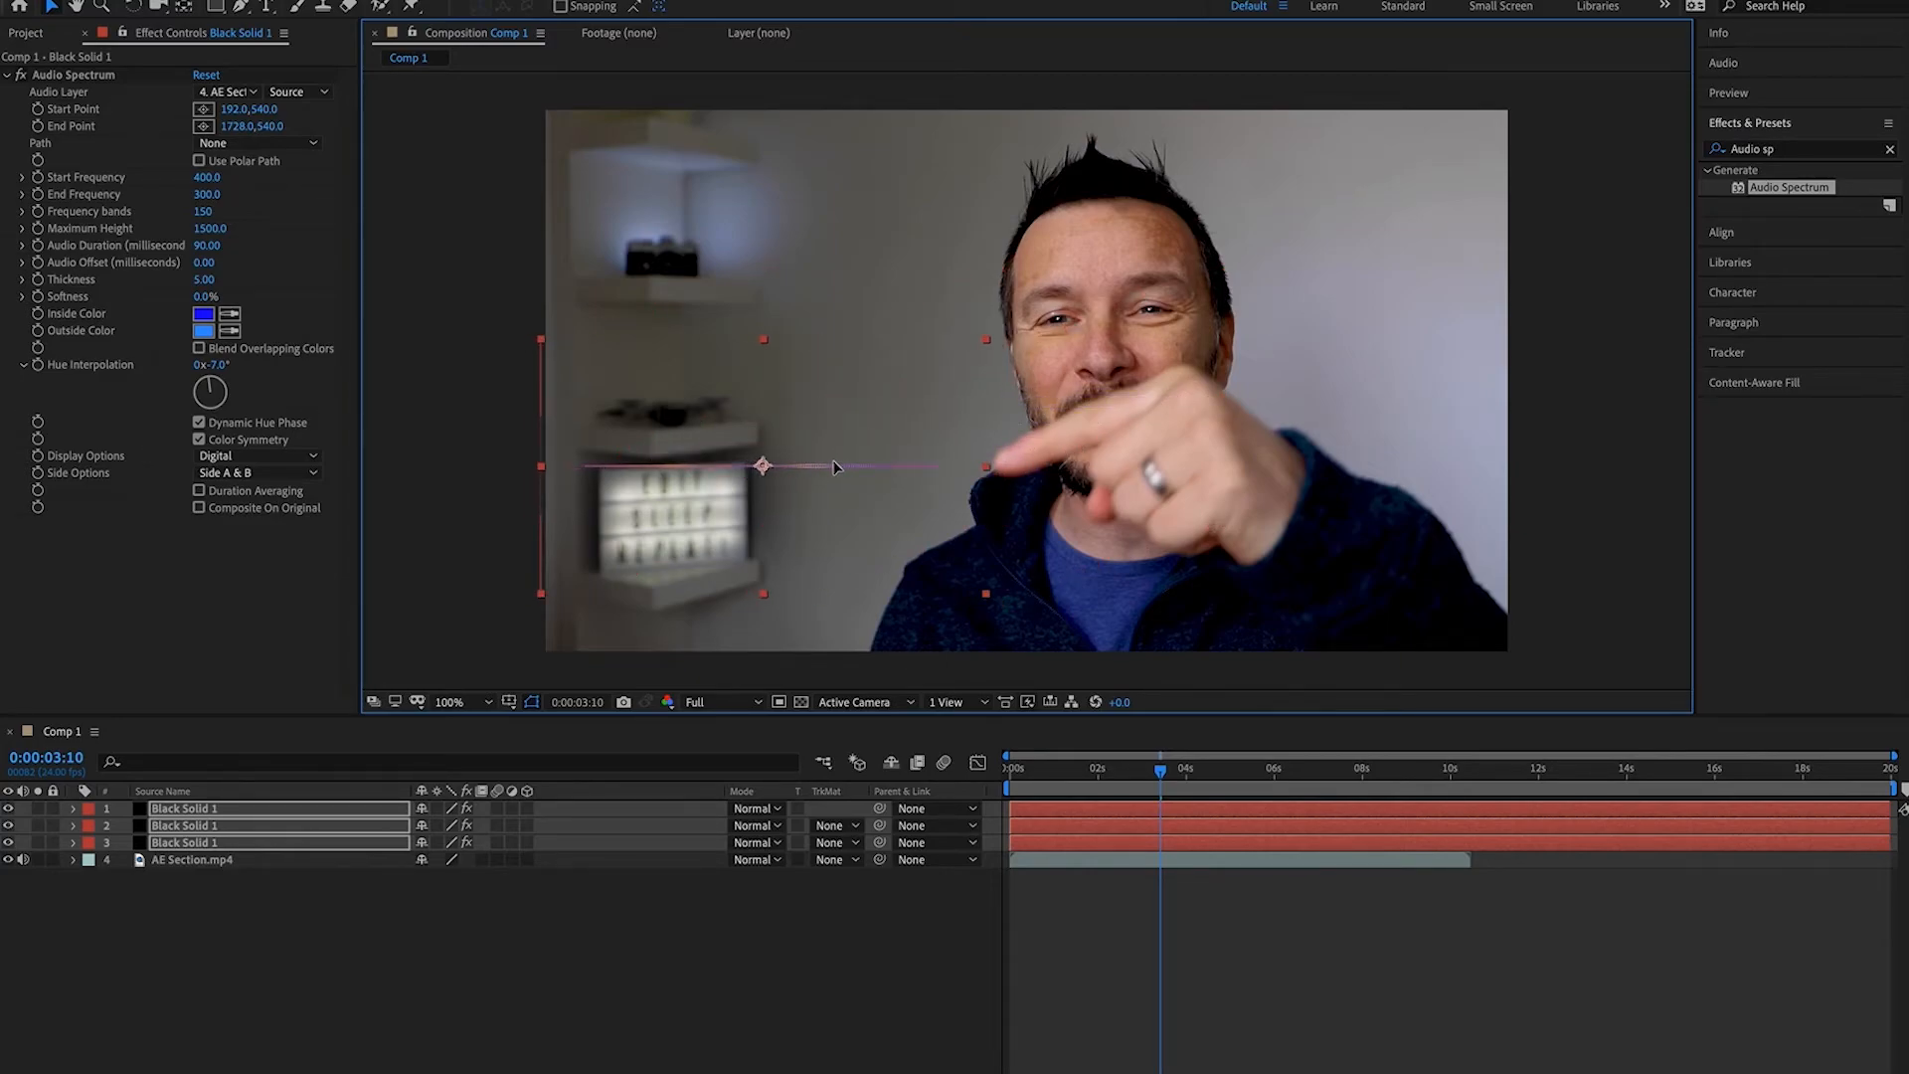
left_click(1233, 982)
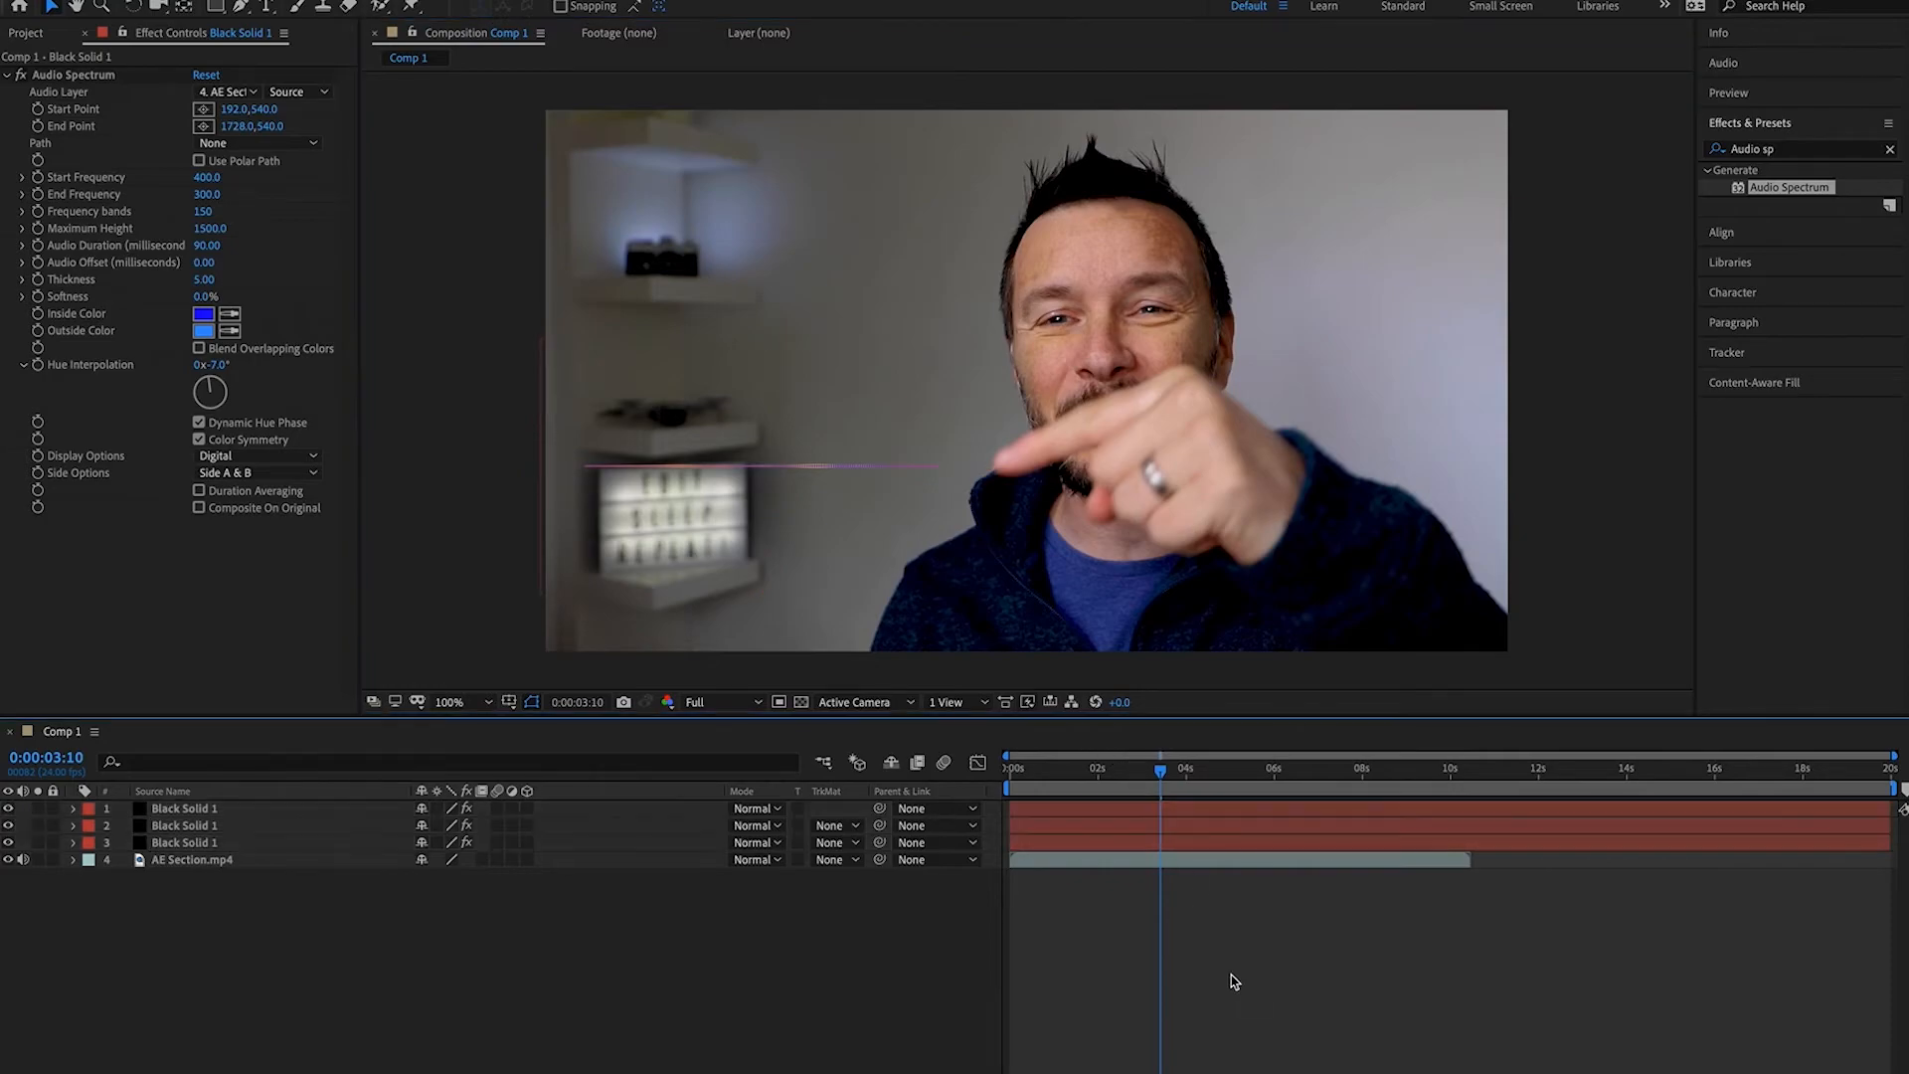
Play the composition from near its start and scrub back through the opening seconds to check the scaled-down spectrums
left_click_drag(1163, 767, 1029, 784)
key("space")
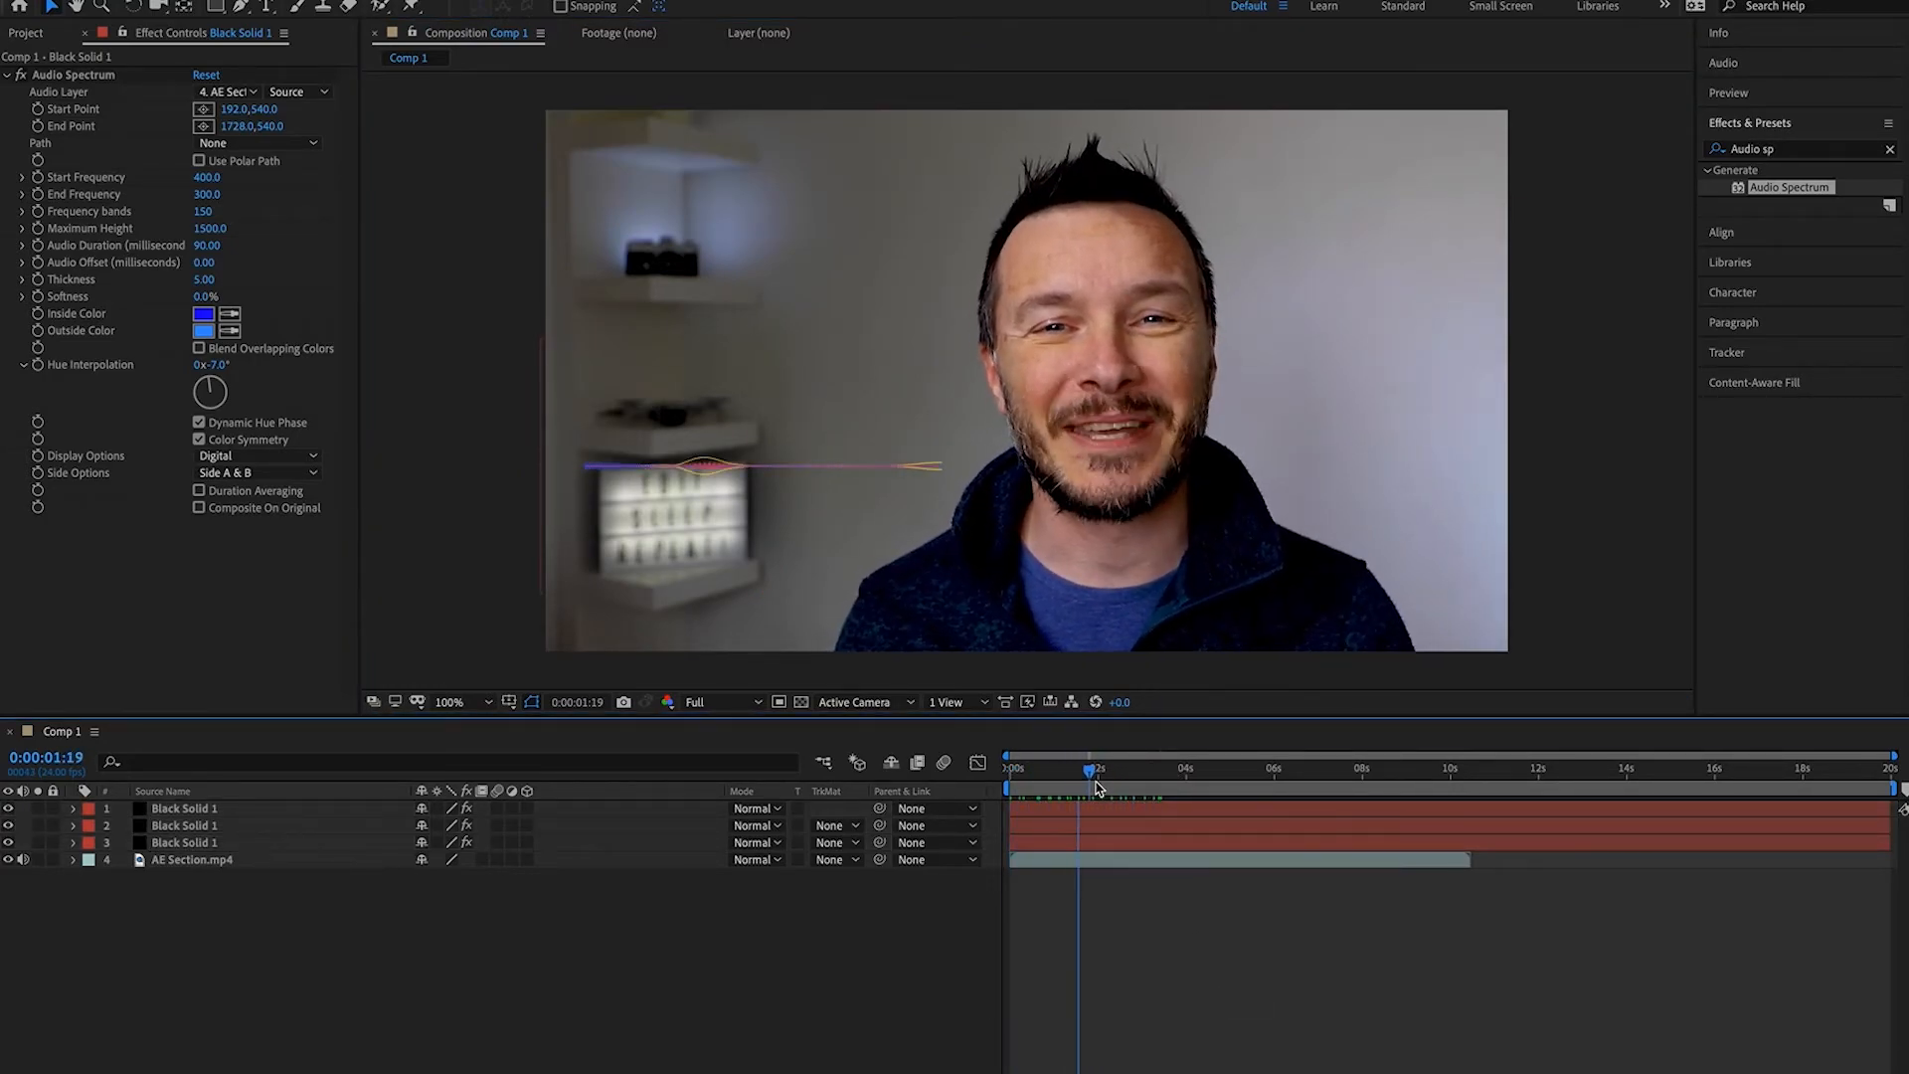
left_click_drag(1136, 788, 1060, 790)
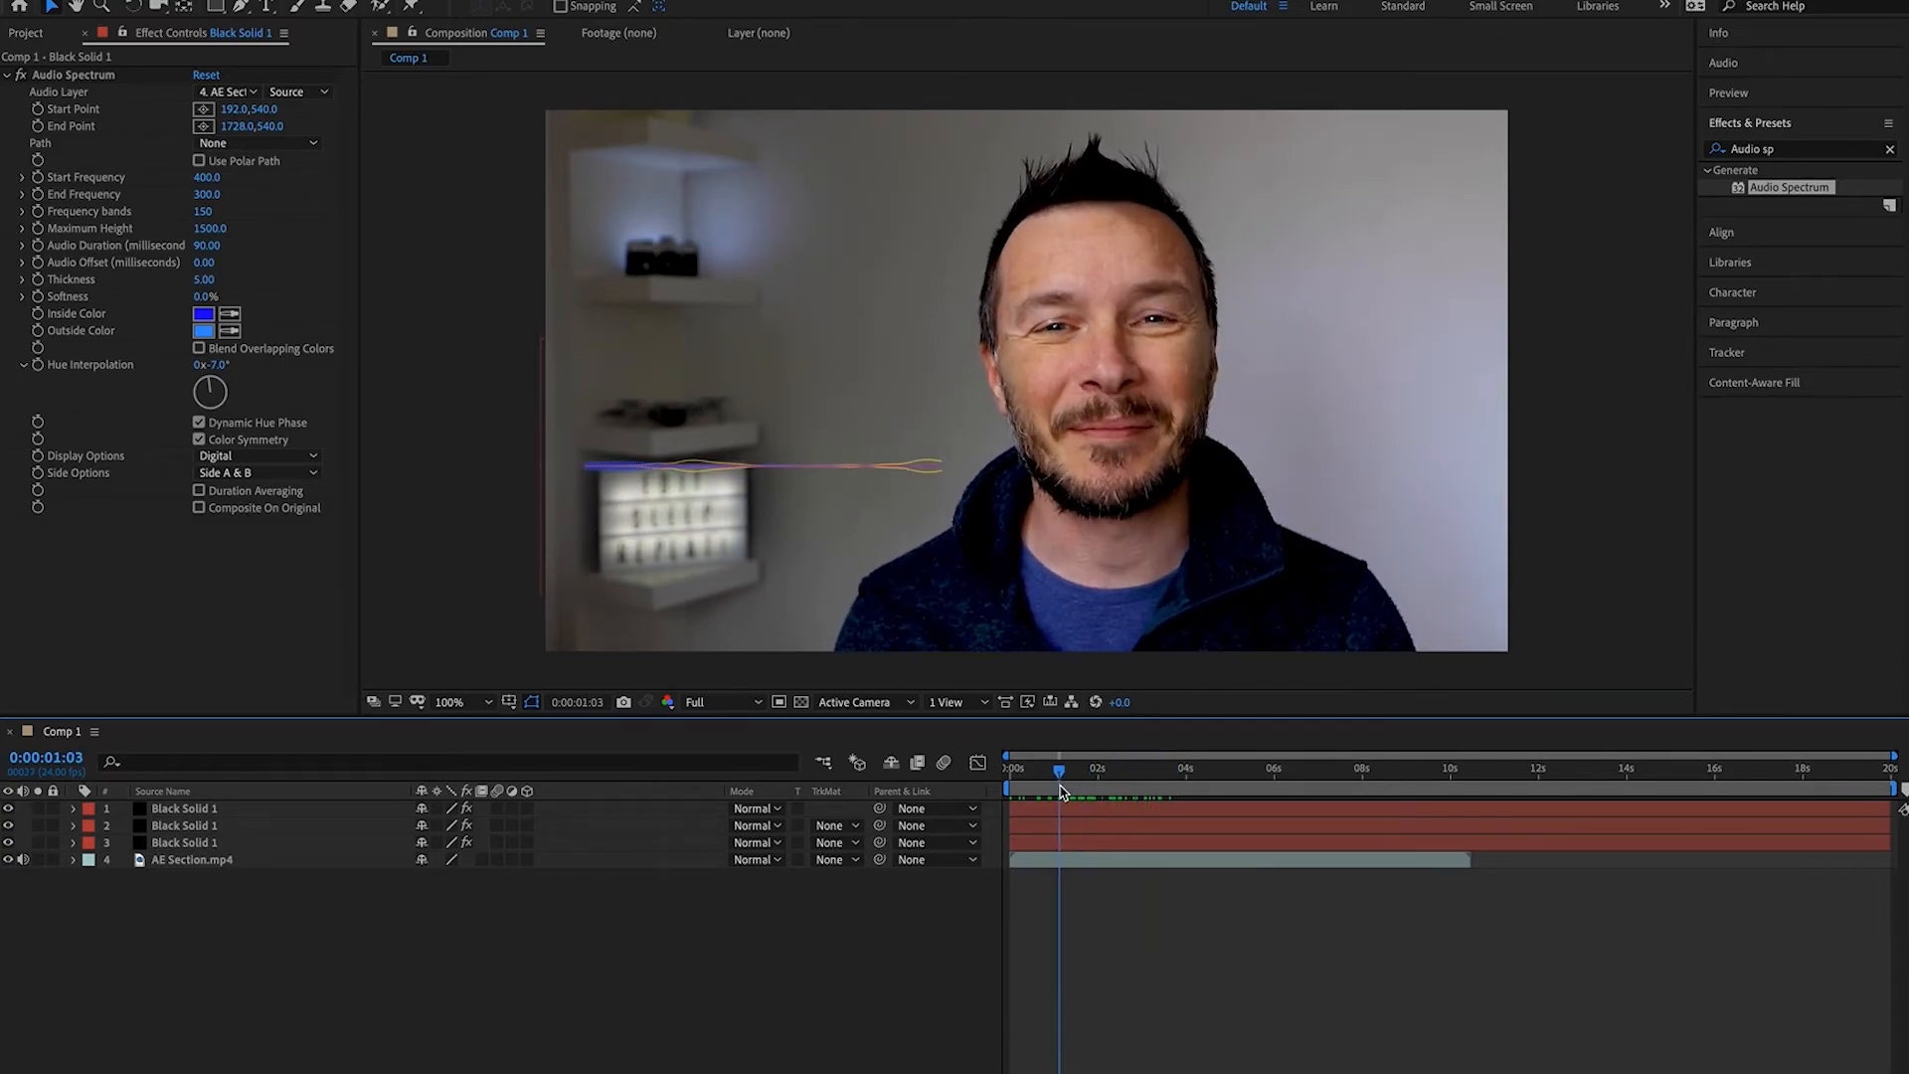
Raise the blue spectrum's maximum height to 2250 on the topmost solid layer and preview its movement
left_click(182, 818)
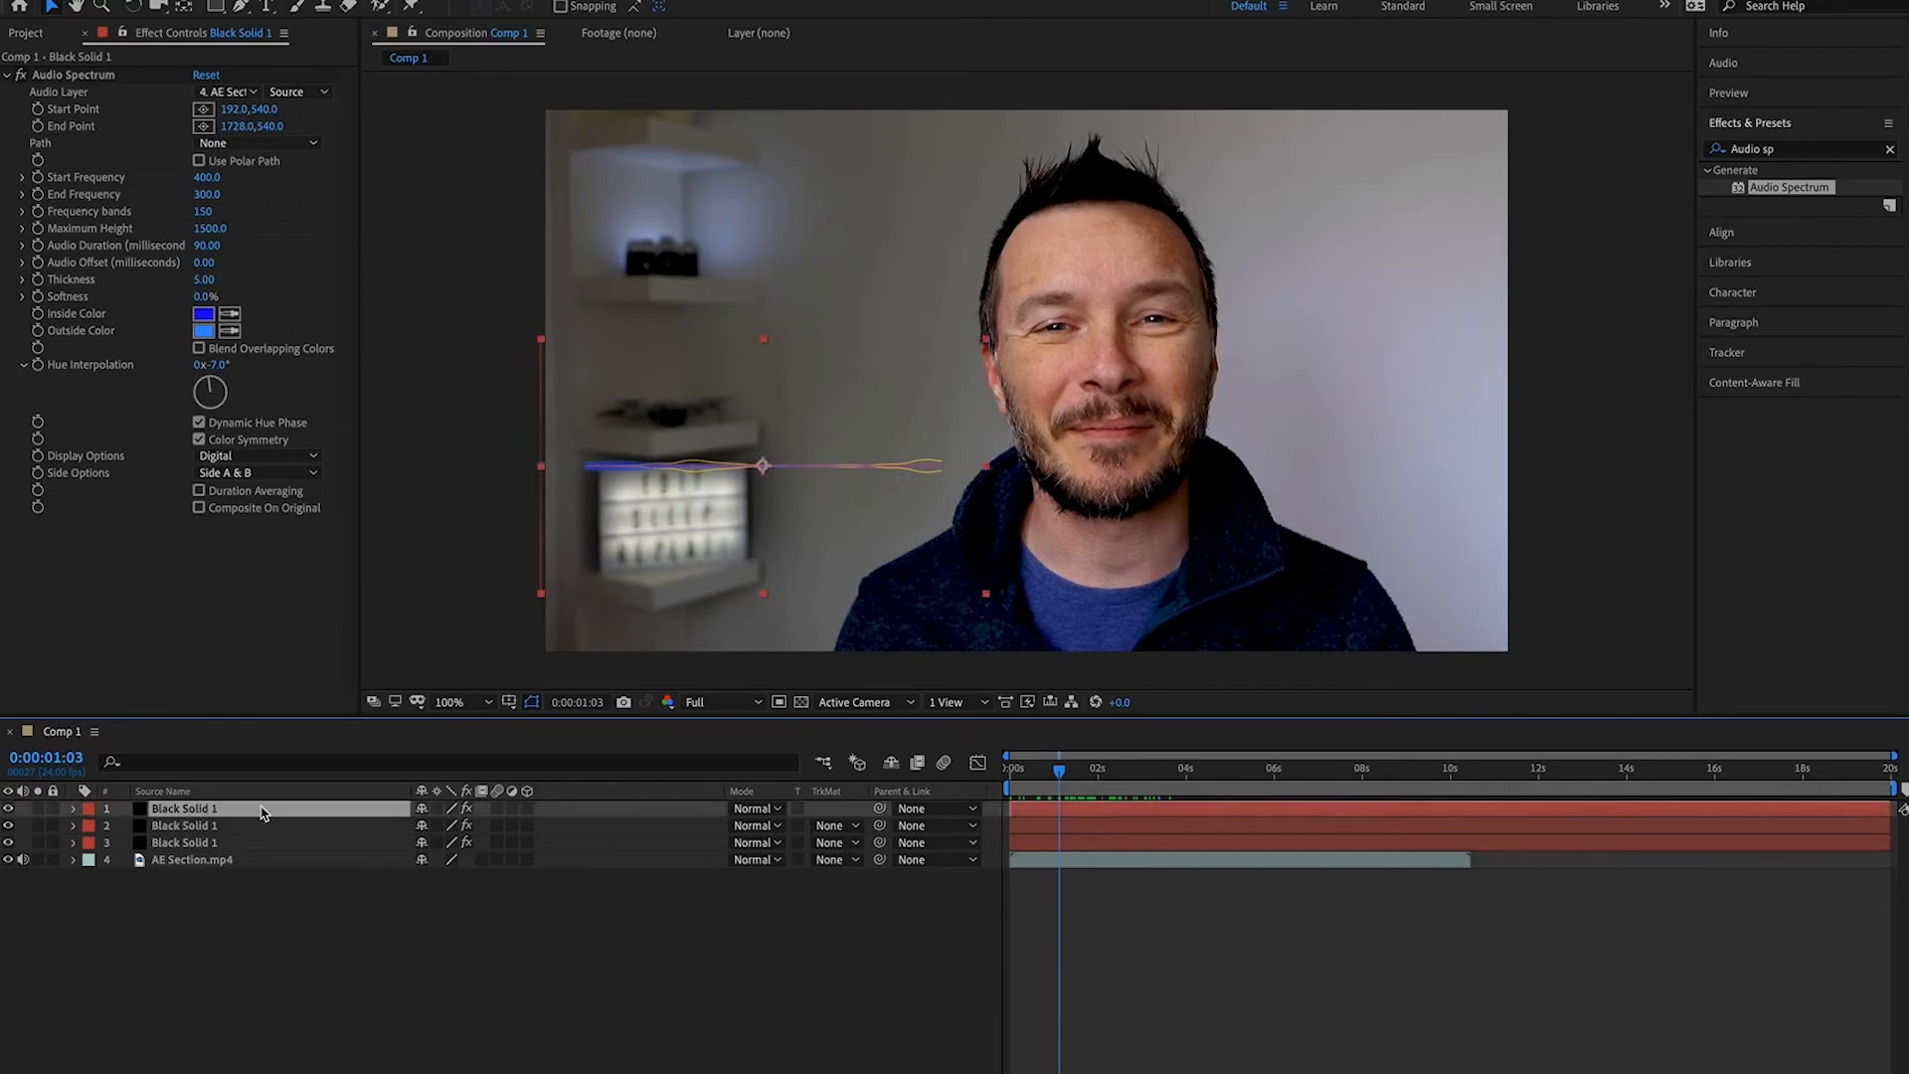
left_click(227, 228)
left_click_drag(227, 228, 283, 230)
mouse_move(1065, 780)
left_mouse_down()
mouse_move(988, 789)
mouse_move(1090, 782)
left_mouse_up()
key("space")
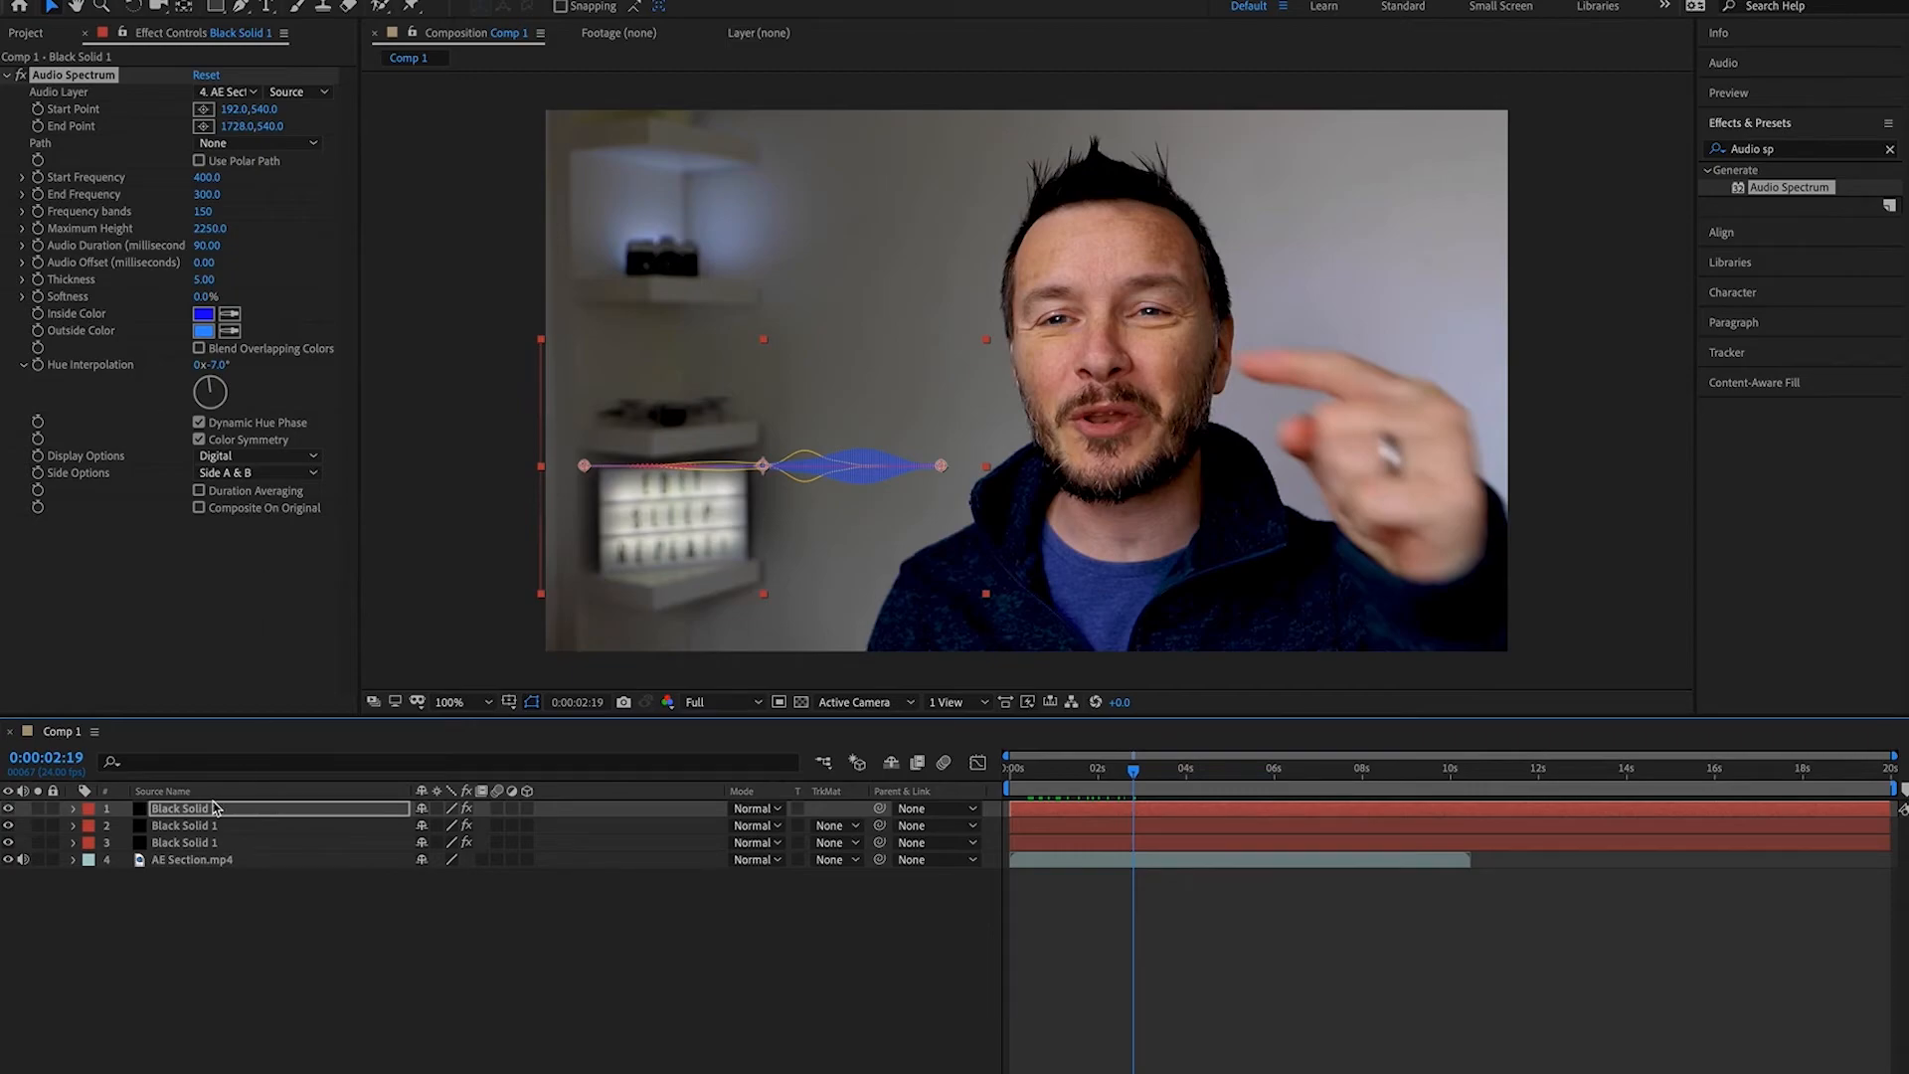
Raise the maximum height to 2000 for the red spectrum and 3130 for the yellow spectrum
left_click(190, 826)
left_click_drag(210, 228, 244, 230)
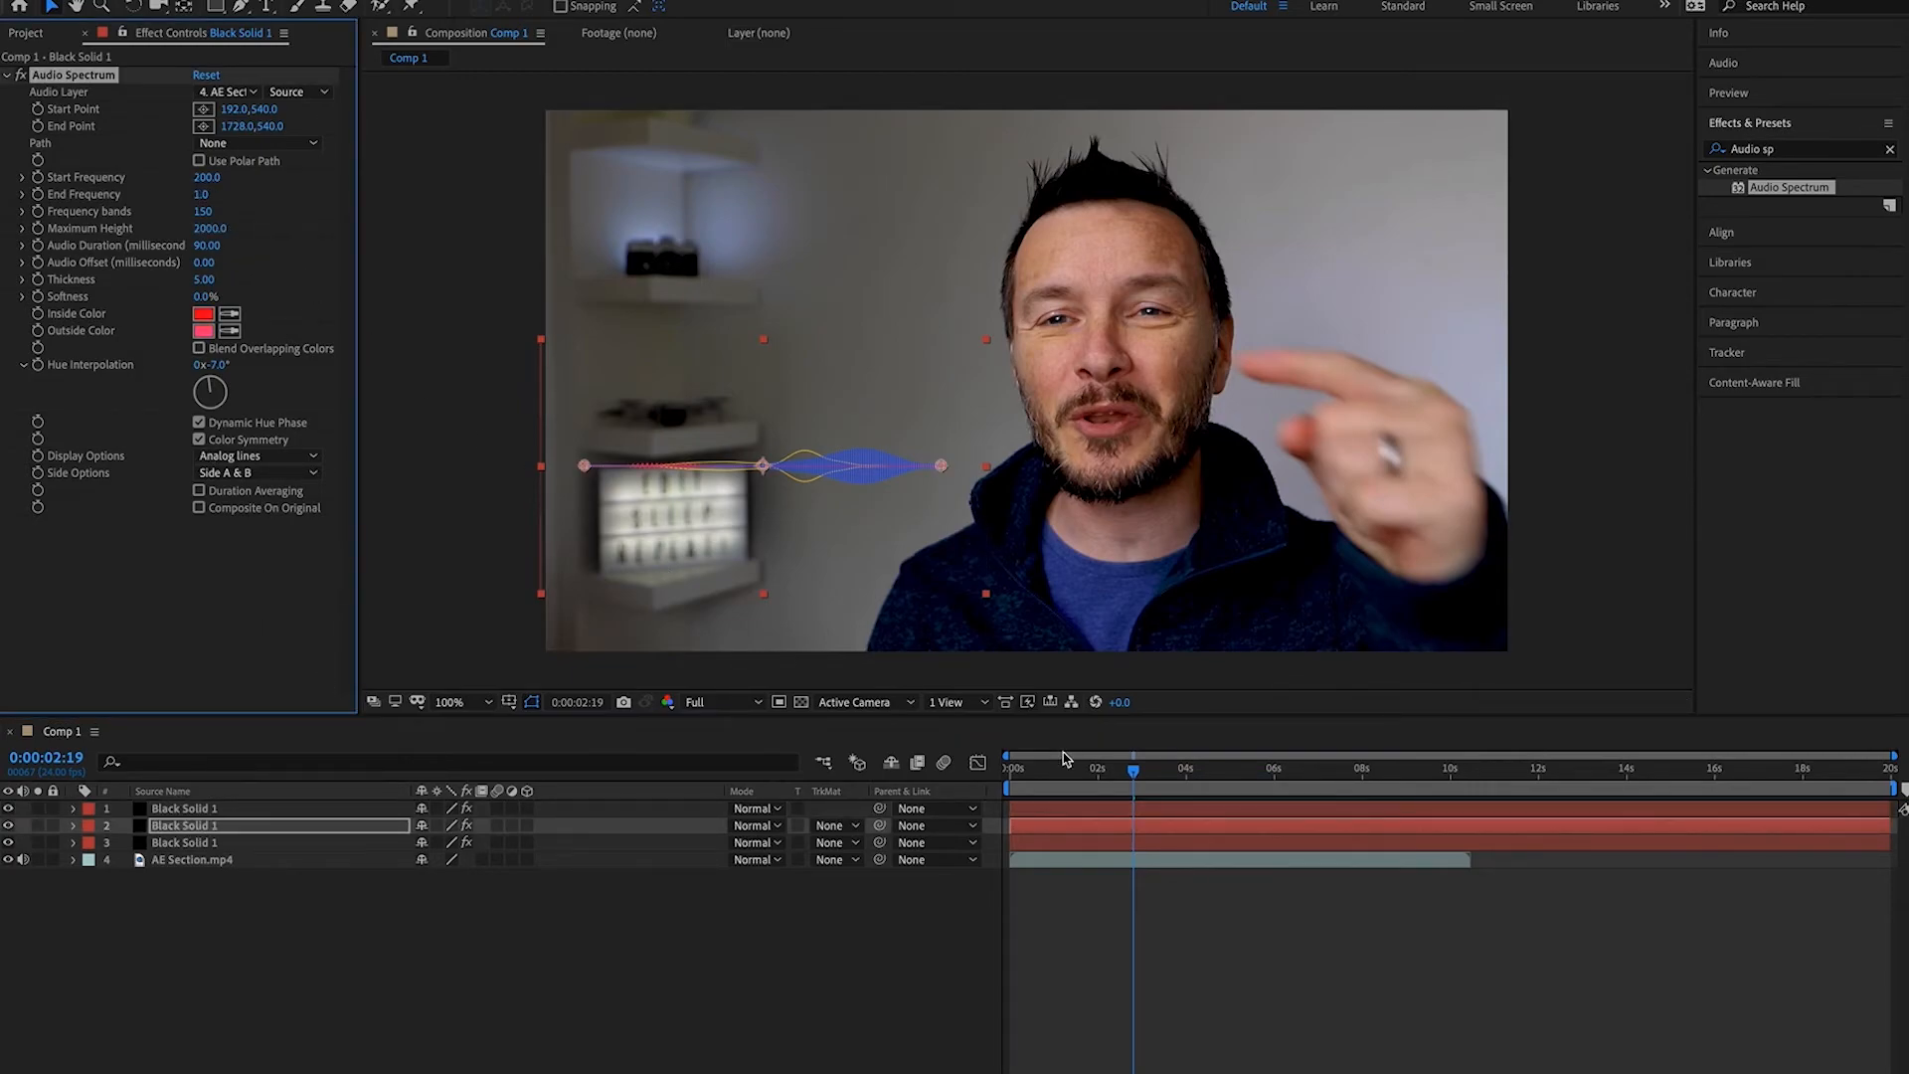
left_click(239, 844)
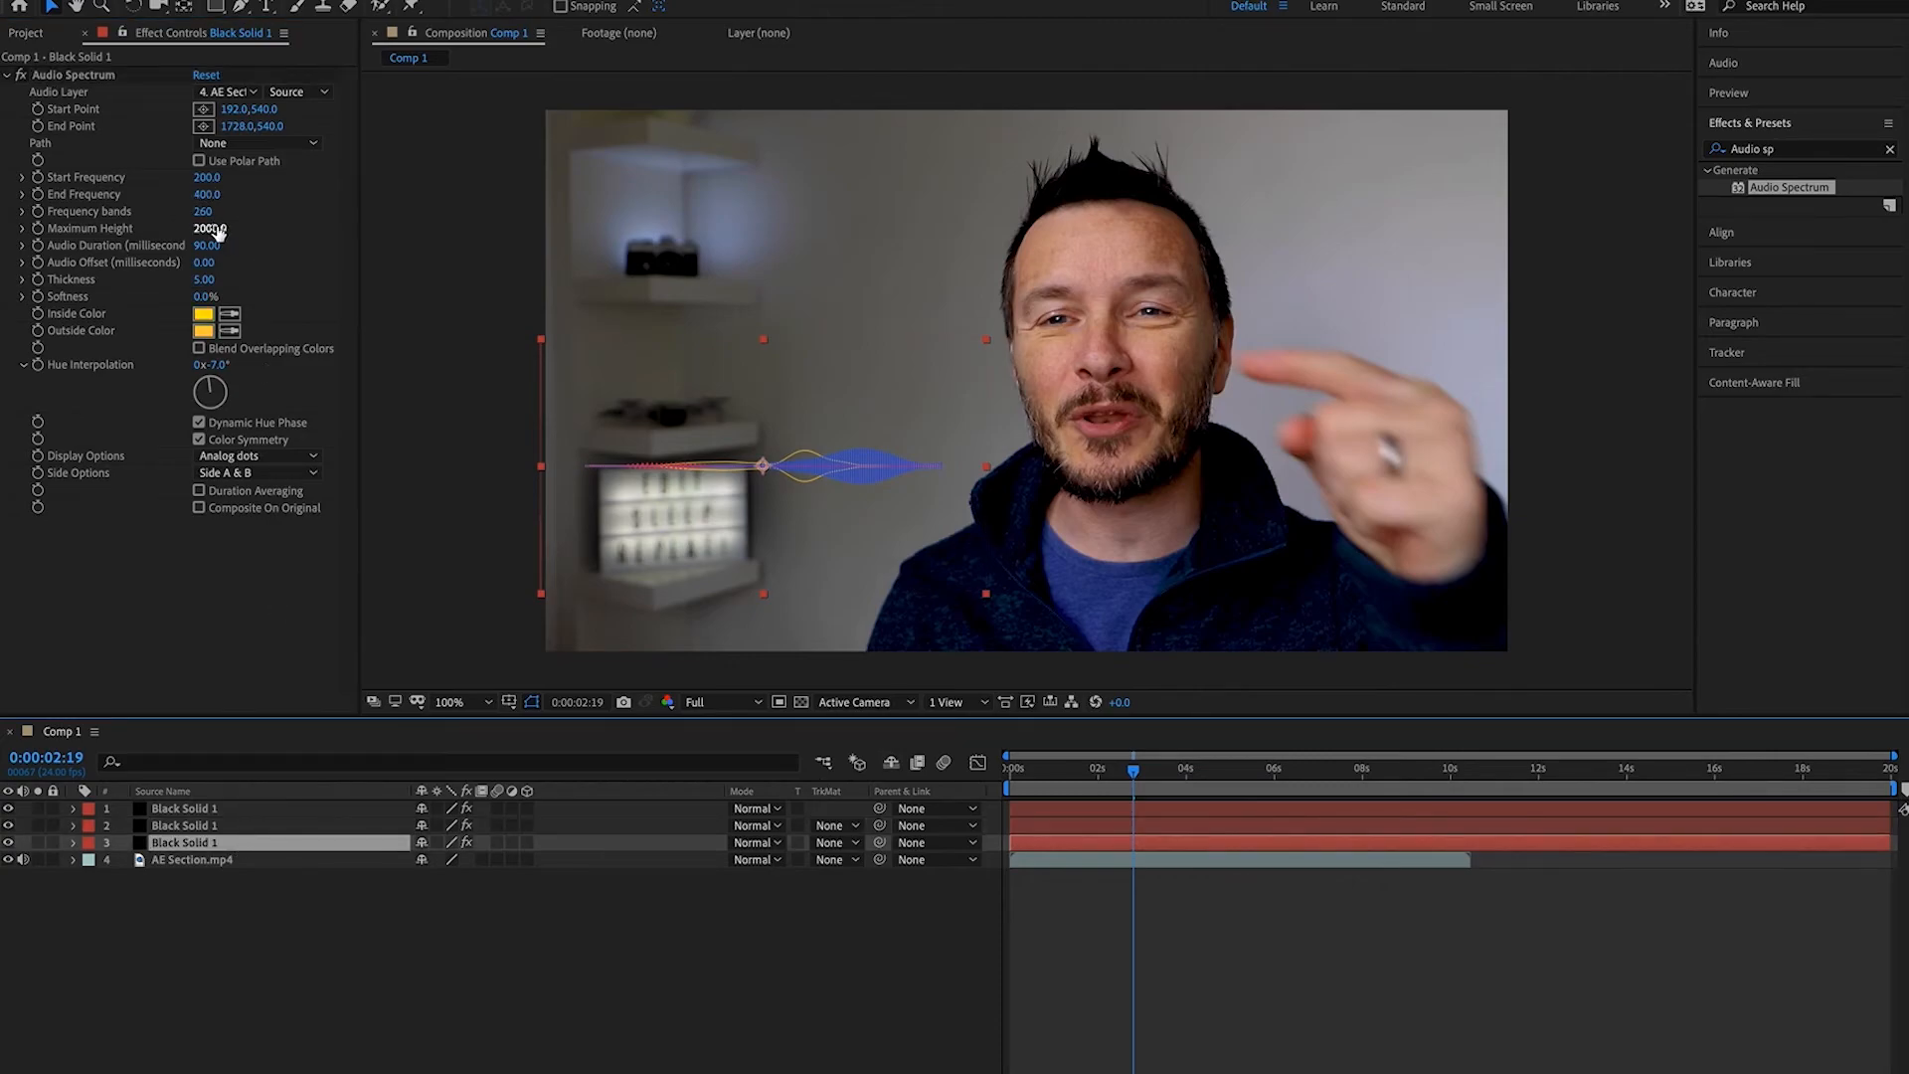
left_click_drag(262, 230, 324, 233)
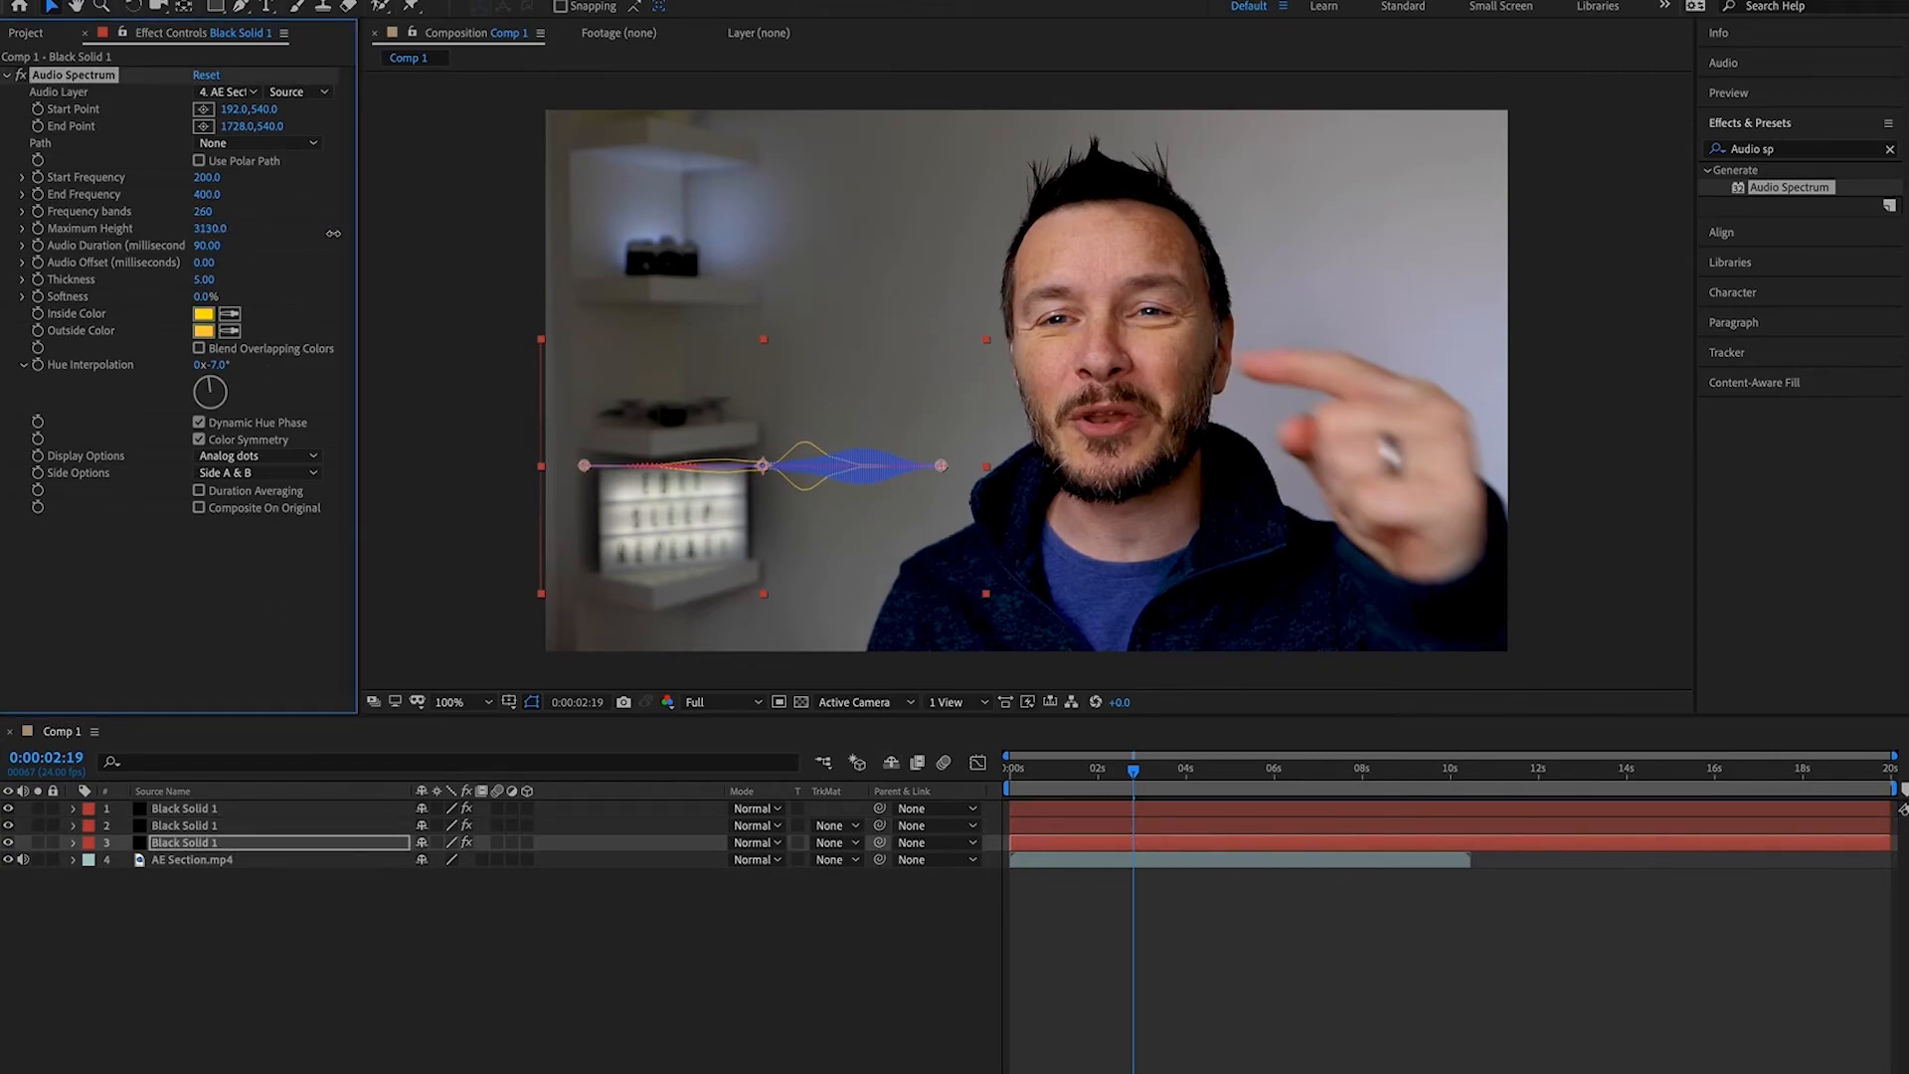
Play the composition from the start and scrub onward to review the three taller spectrums together
left_click_drag(1133, 768, 991, 785)
key("space")
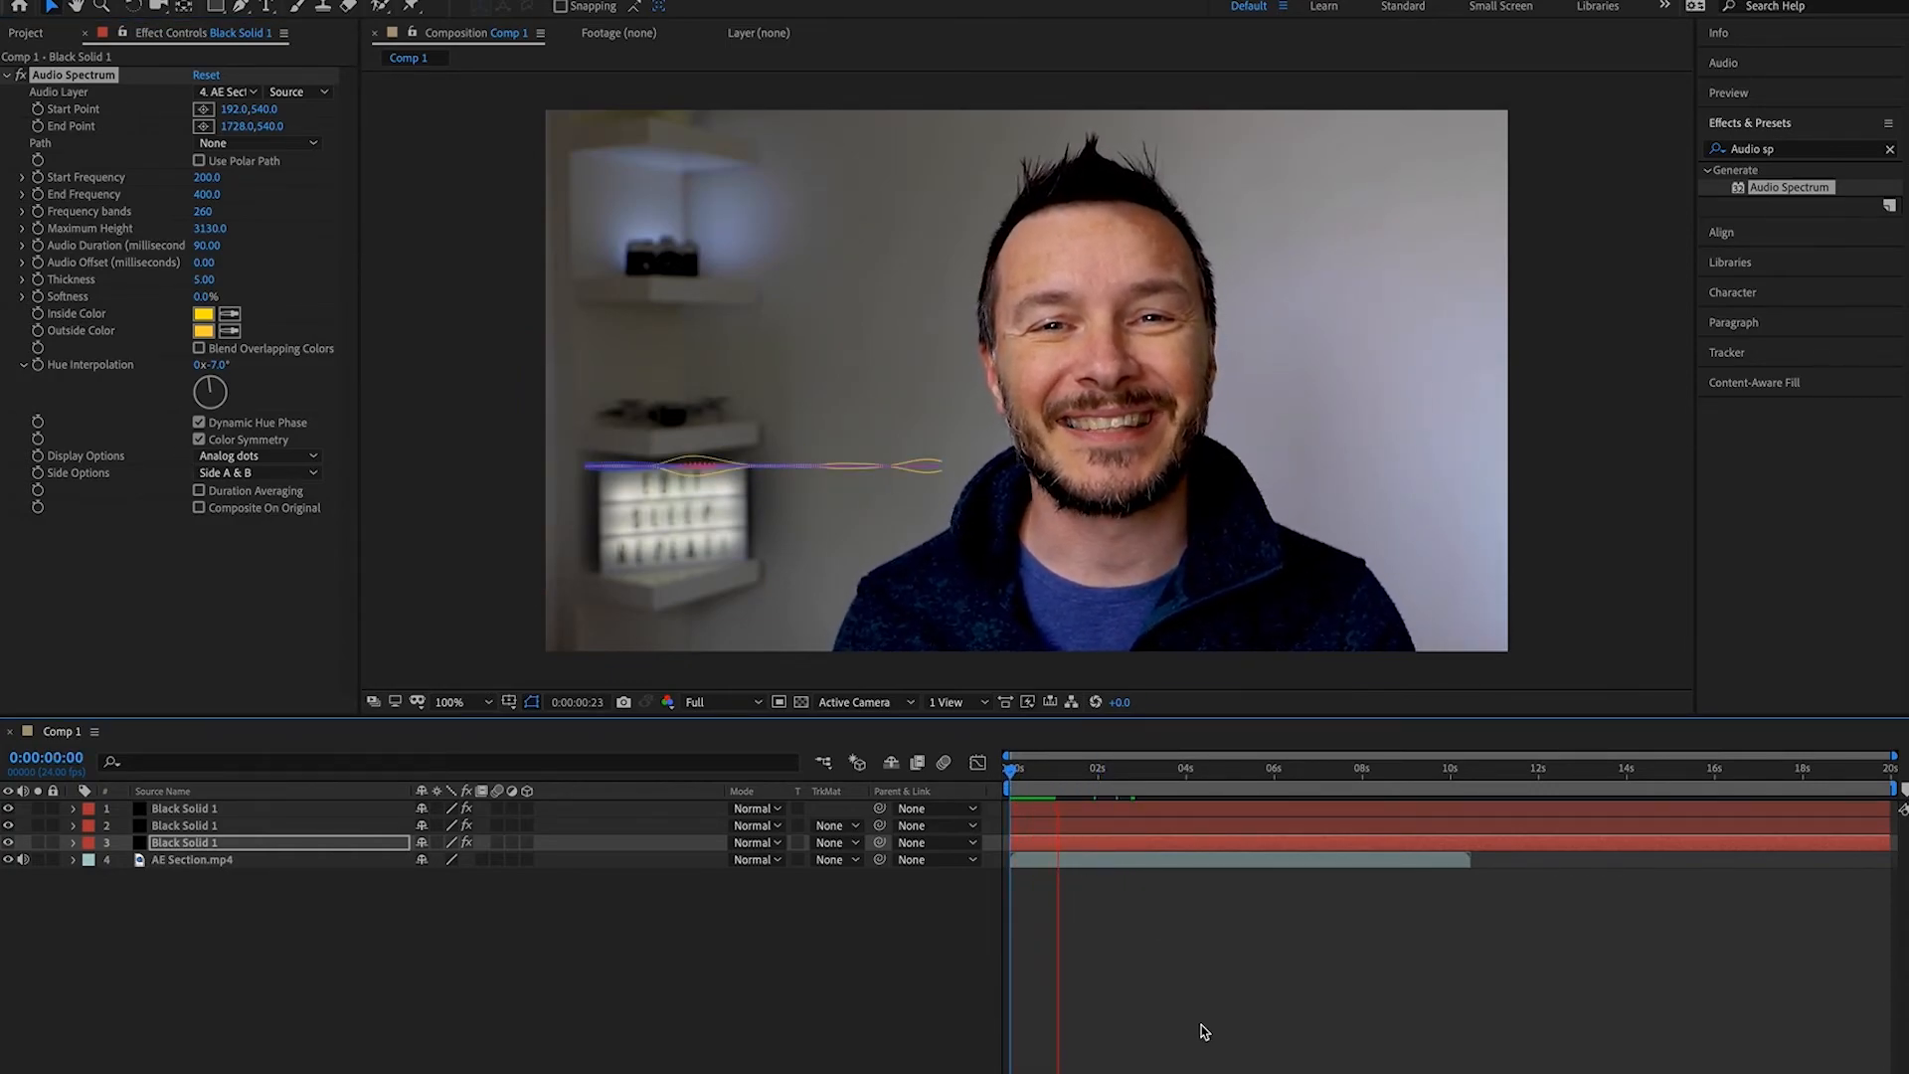
key("space")
left_click_drag(1080, 770, 1128, 782)
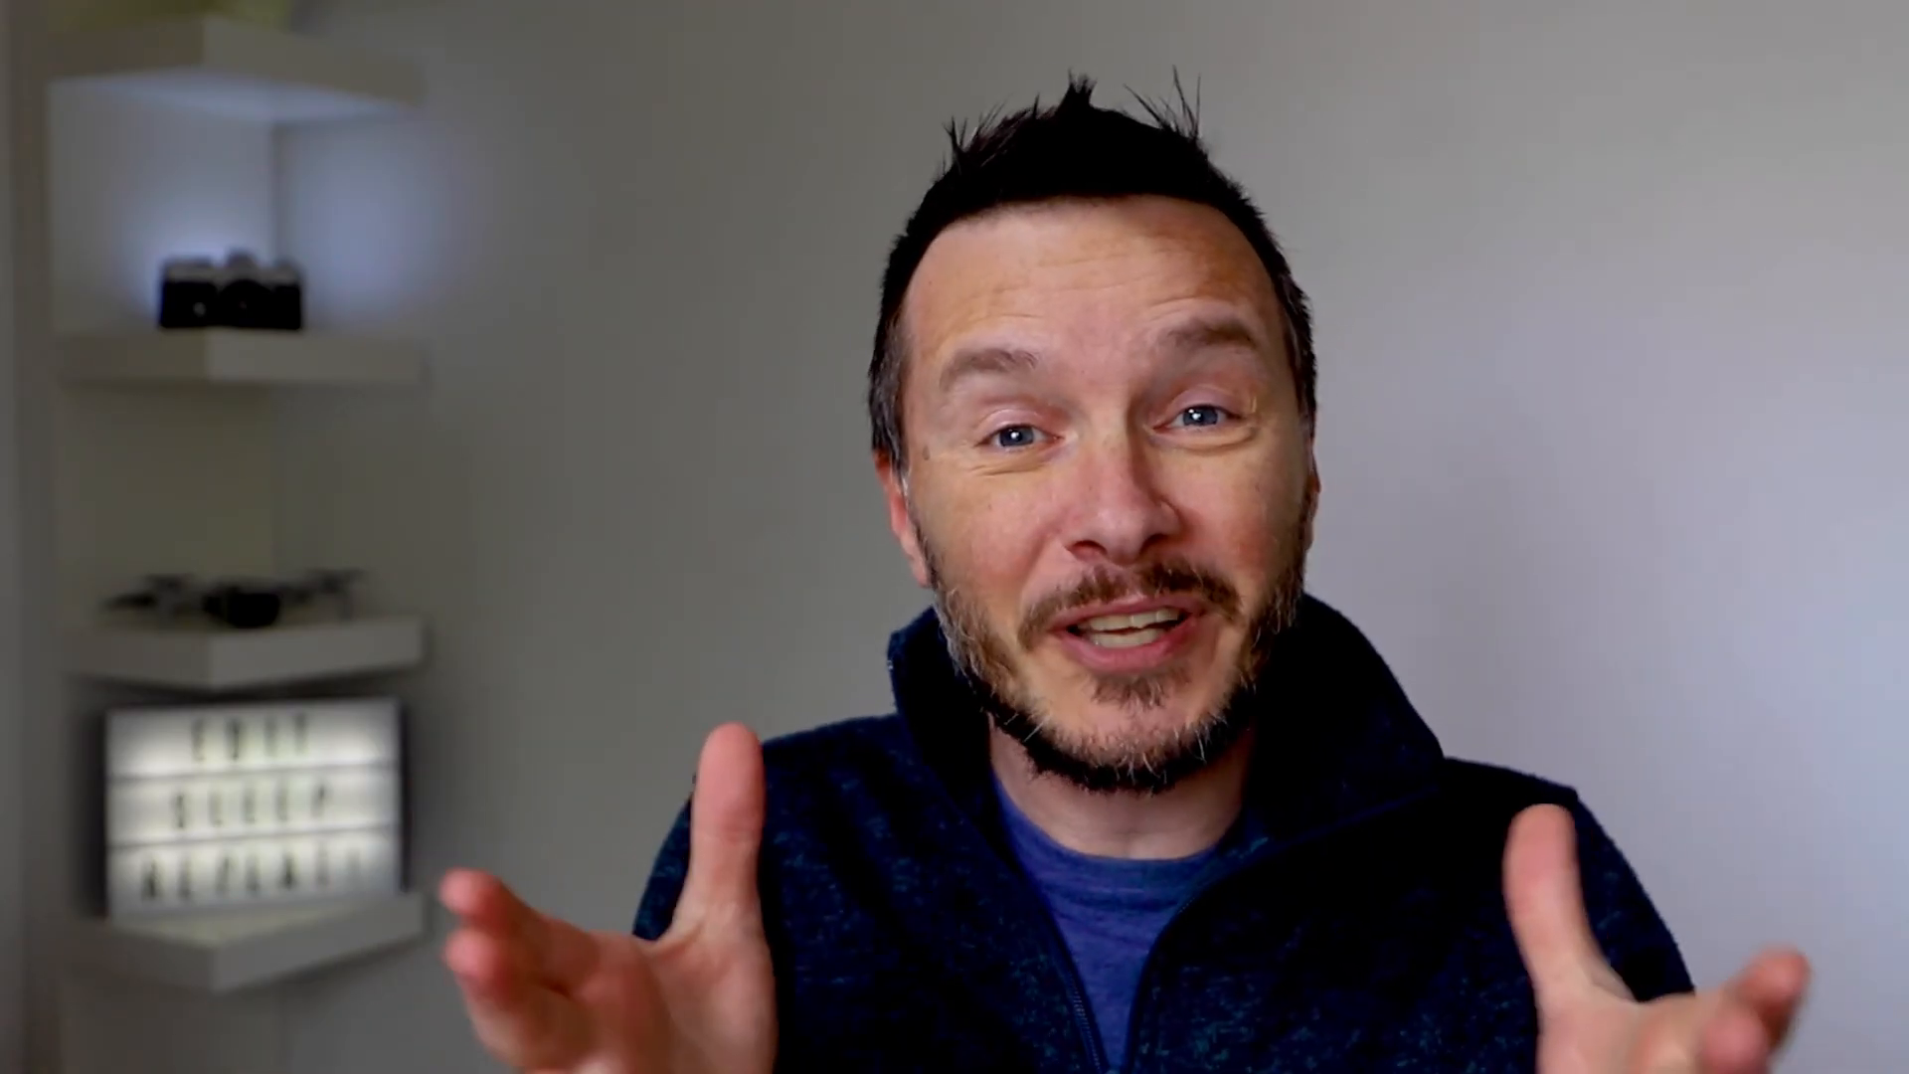